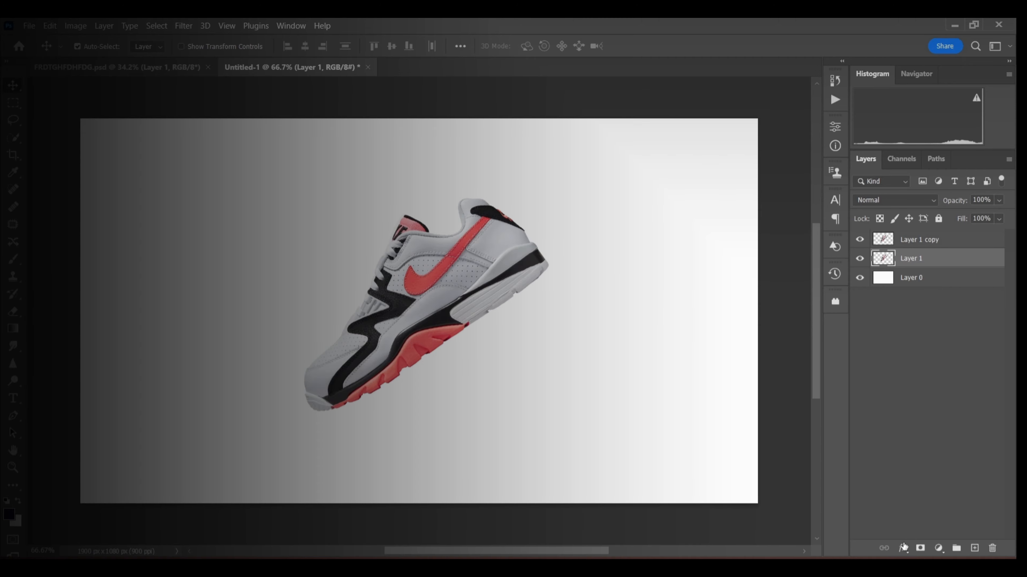
Add a black (#000000) Color Overlay to Layer 1, the shoe layer beneath the copy.
click(903, 547)
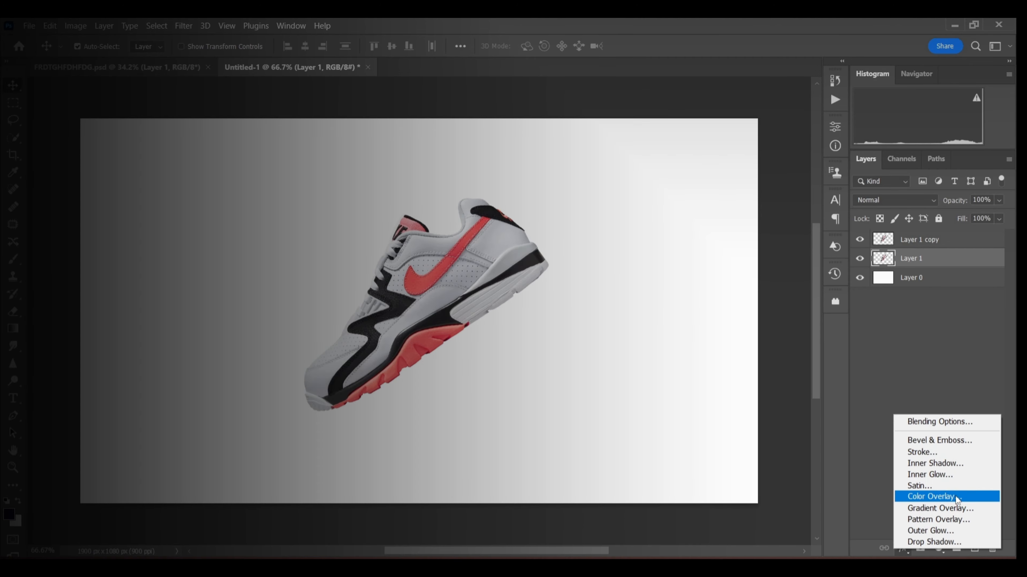
click(929, 497)
click(810, 211)
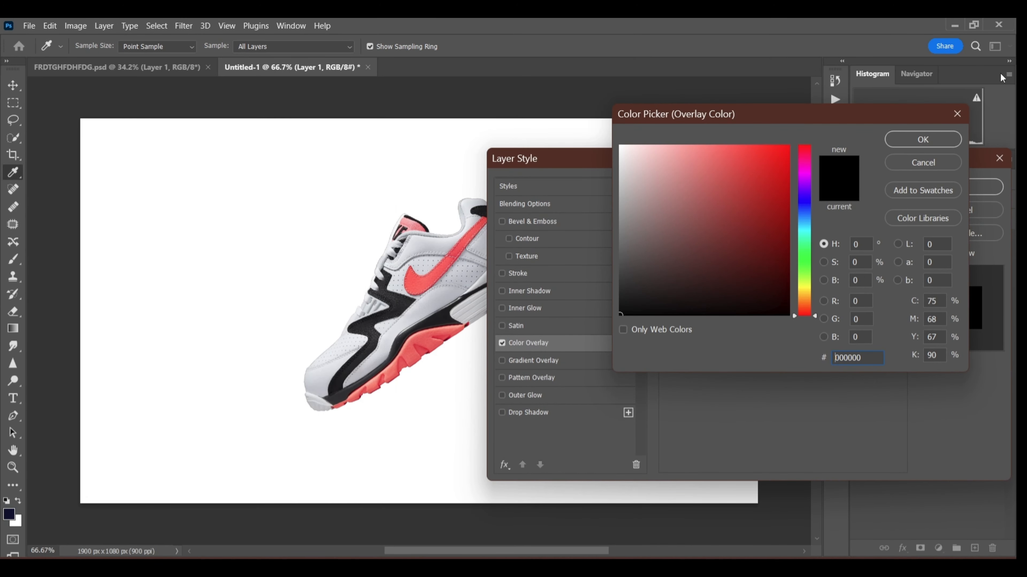
click(936, 143)
click(983, 188)
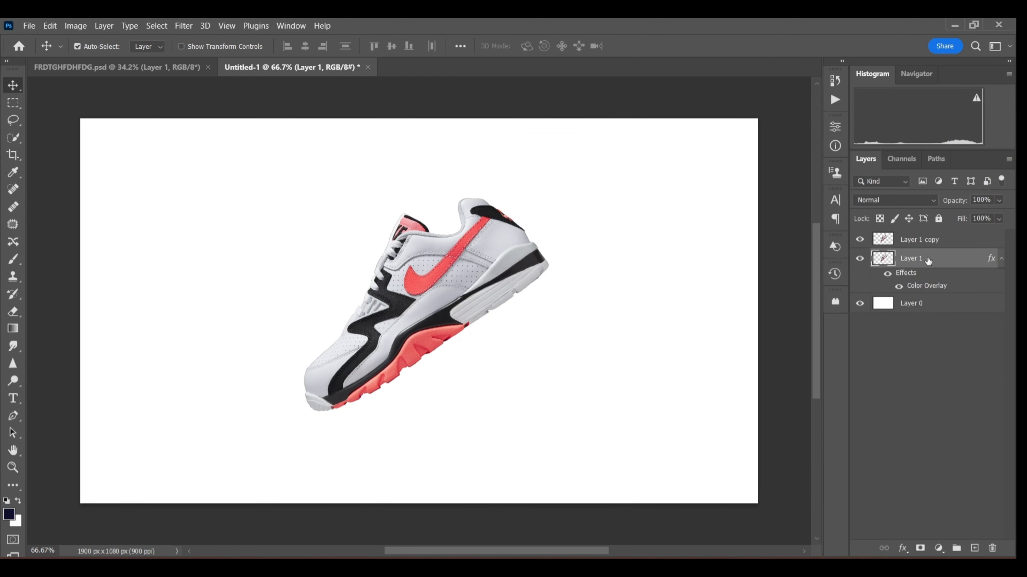
Apply a Gaussian Blur to the black-overlaid Layer 1 to form a soft shadow around the shoe.
click(184, 25)
mouse_move(259, 220)
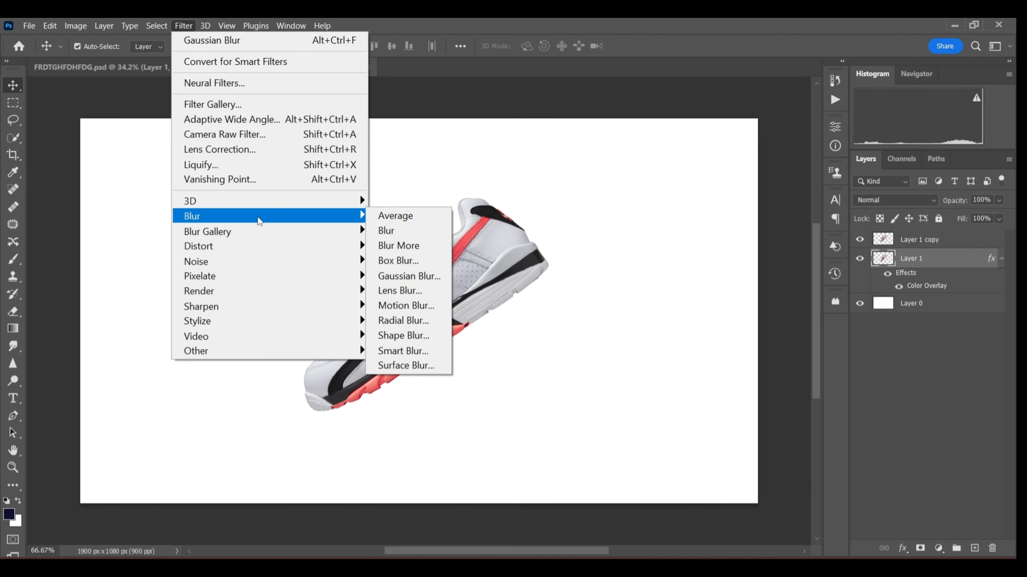
click(429, 283)
drag(687, 327, 704, 335)
click(806, 144)
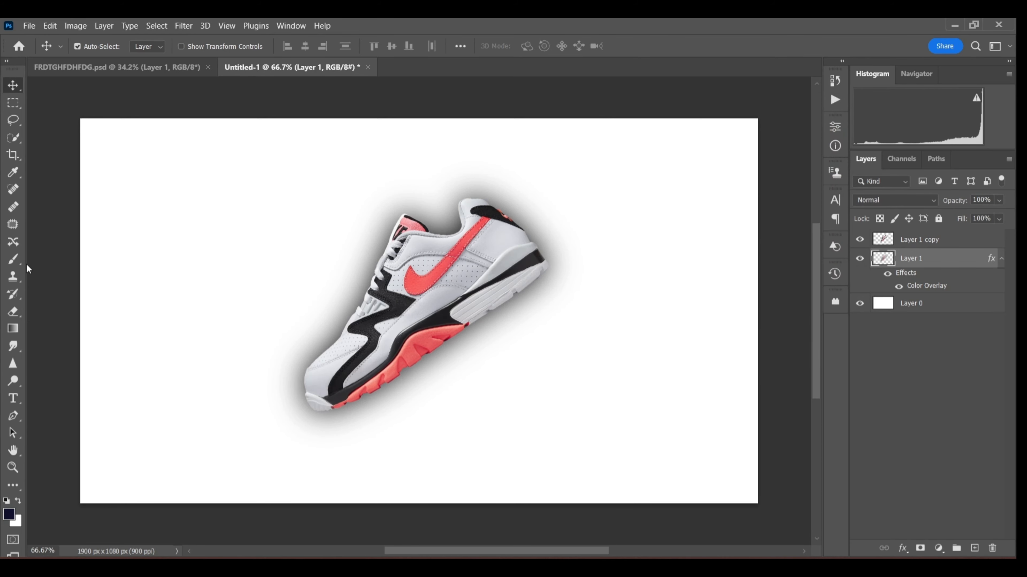
Erase the shadow along the shoe's upper side with a 700 px Eraser and duplicate the shadow layer at 55% fill.
click(13, 311)
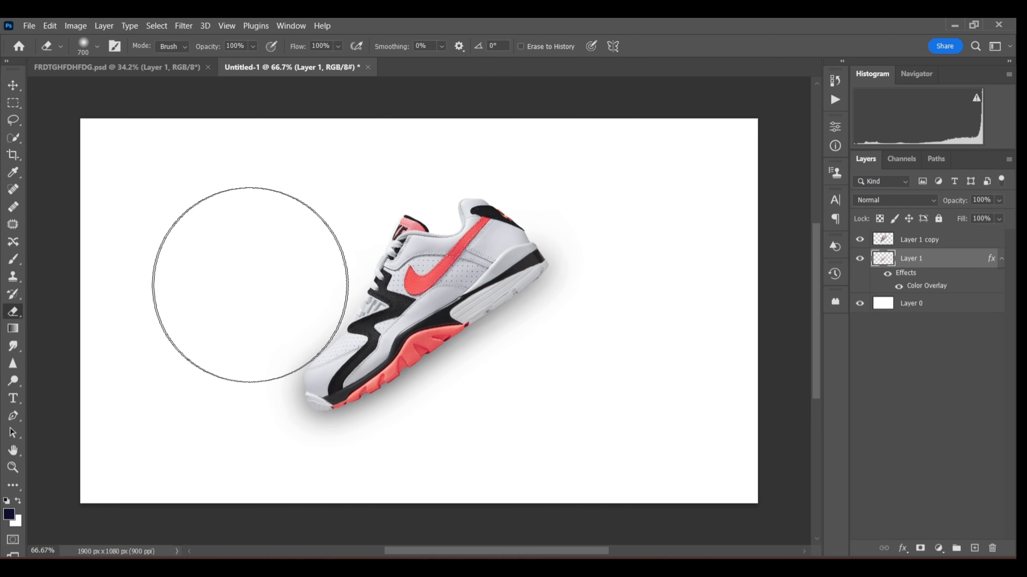
mouse_move(250, 285)
mouse_down()
mouse_move(233, 331)
mouse_move(216, 338)
mouse_move(318, 276)
mouse_move(386, 199)
mouse_up()
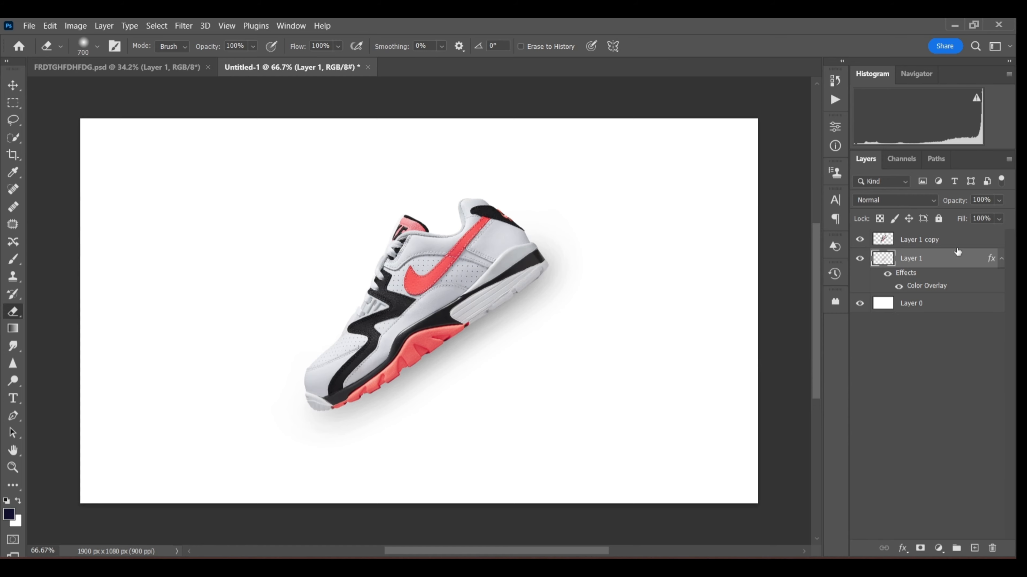
key(ctrl+j)
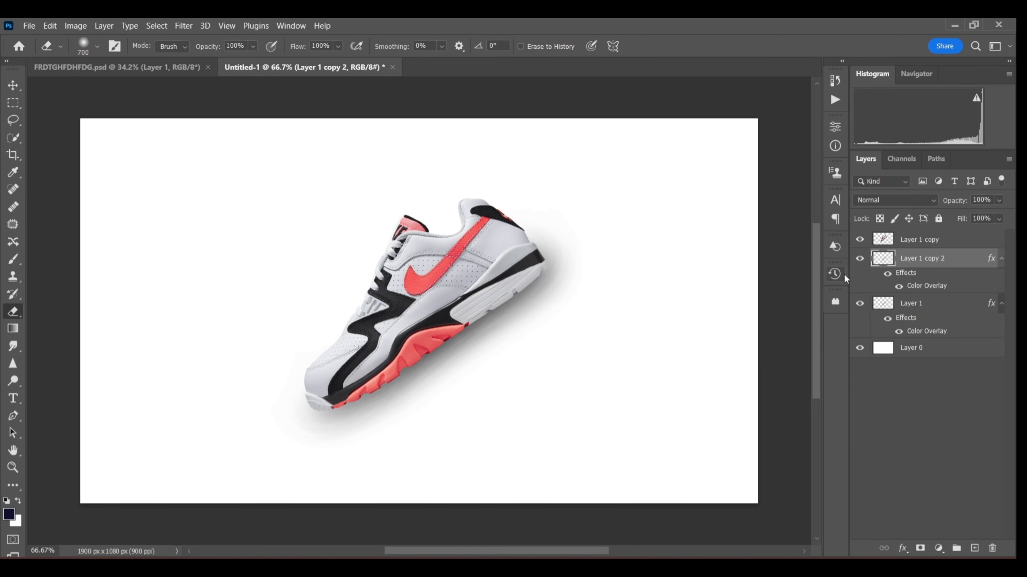
drag(970, 234, 979, 234)
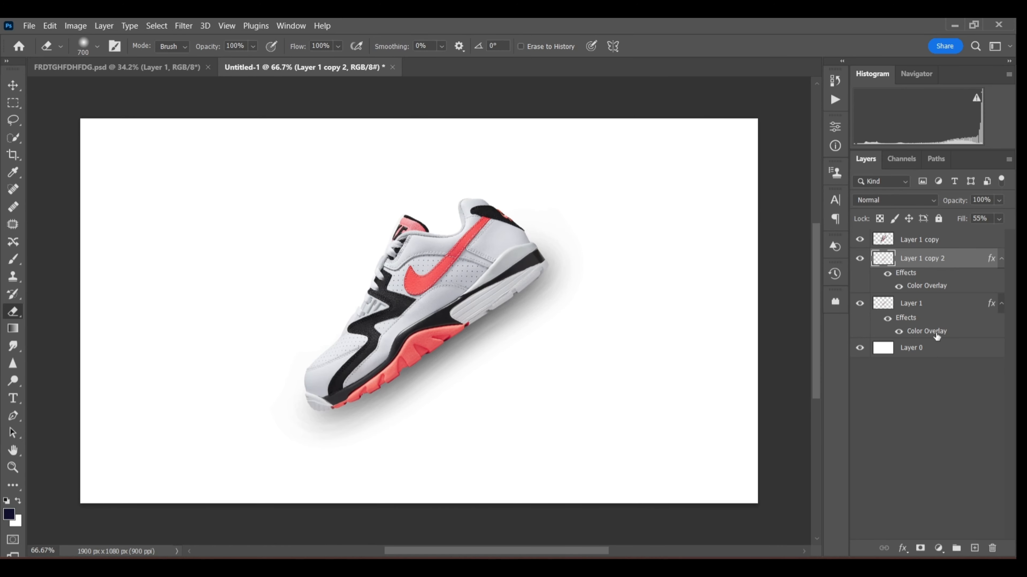
Convert the two shadow layers to a smart object and combine it with the shoe layer into one smart object.
click(950, 308)
shift+click(934, 262)
right_click(933, 260)
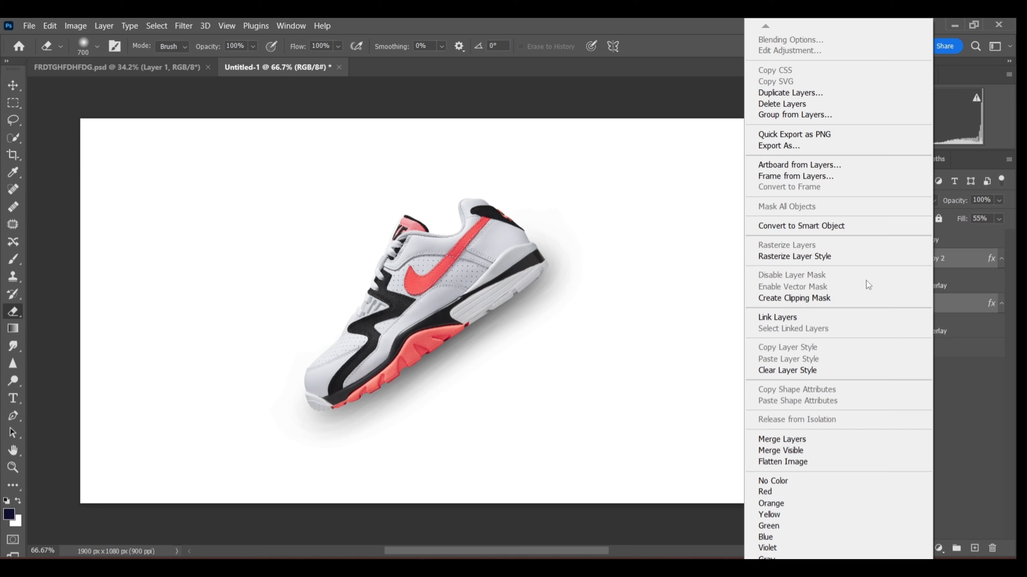
click(830, 225)
shift+click(946, 236)
right_click(946, 237)
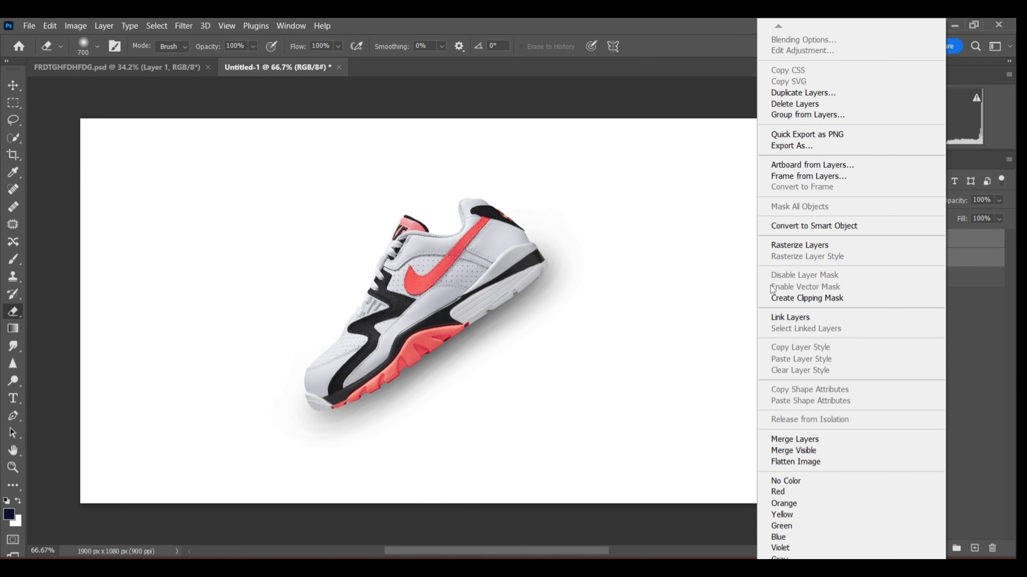
click(828, 223)
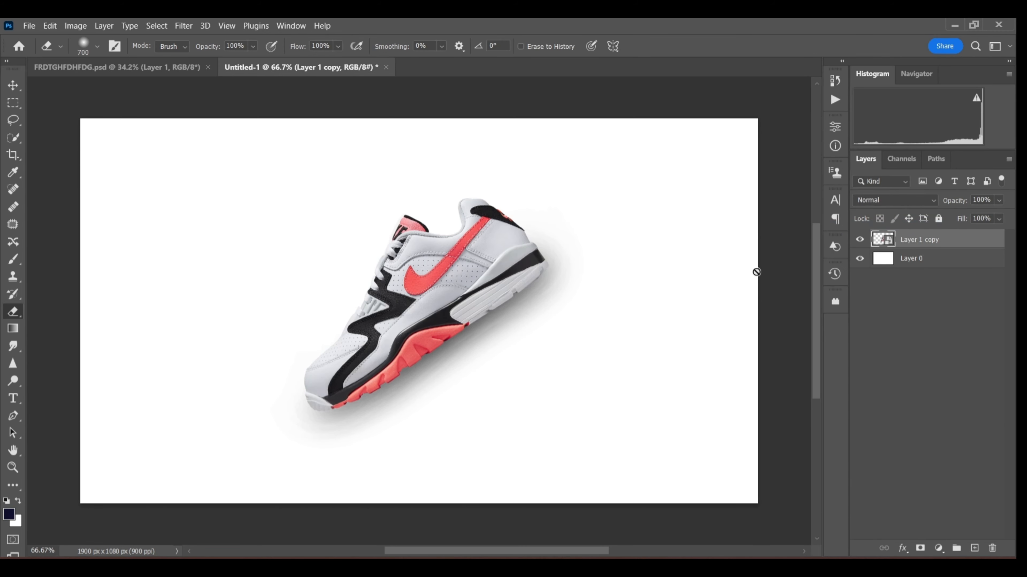
Add a dark blue Color Overlay (#1b1b4d, hue 240) to the background layer, Layer 0.
click(935, 263)
click(903, 548)
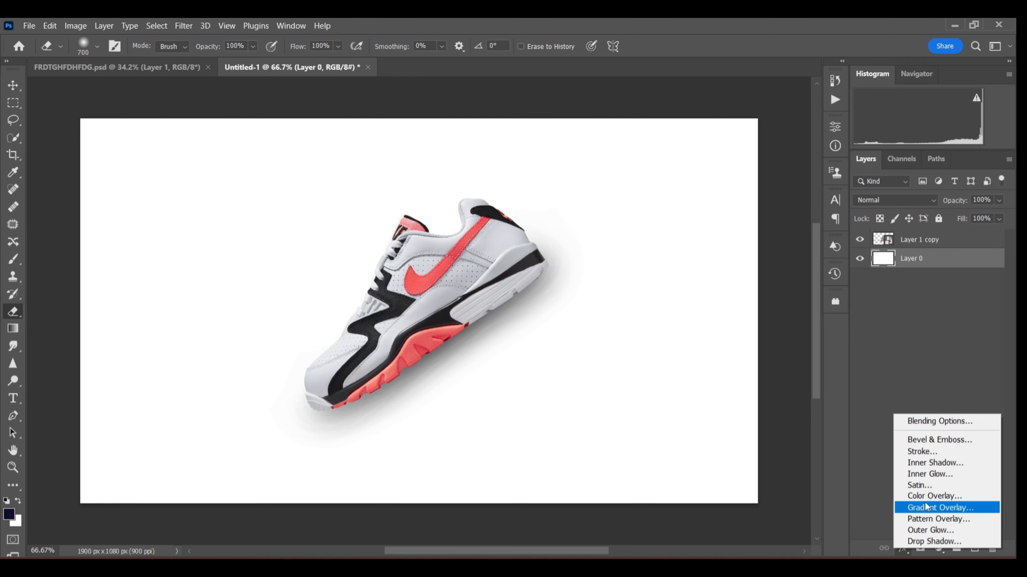
click(951, 496)
click(817, 210)
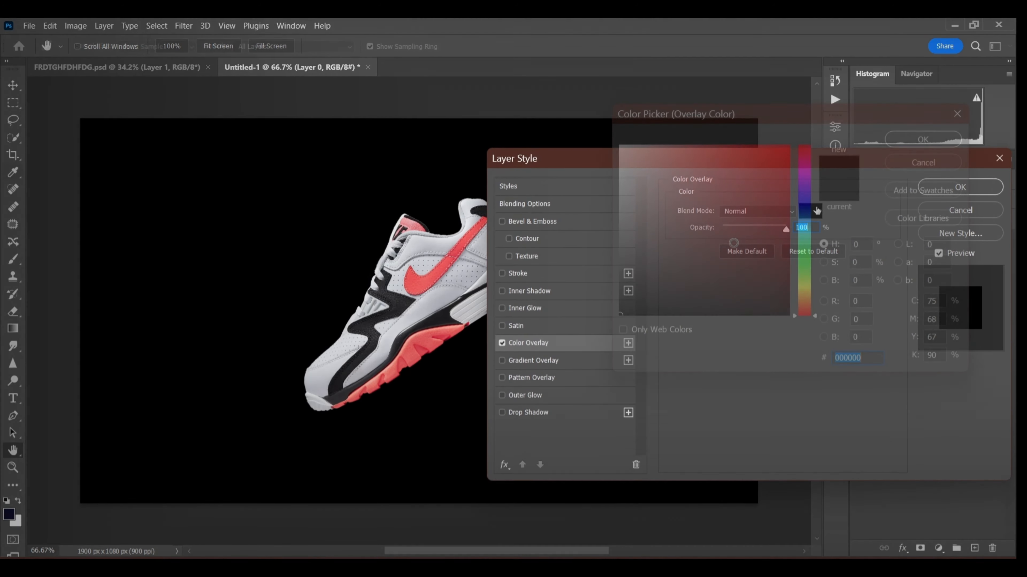
click(869, 242)
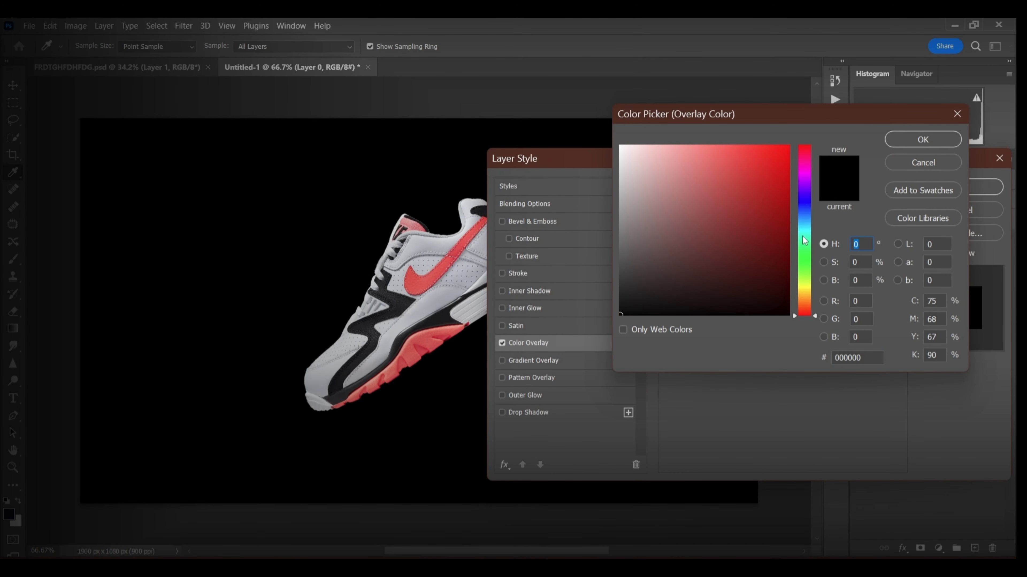
text(240)
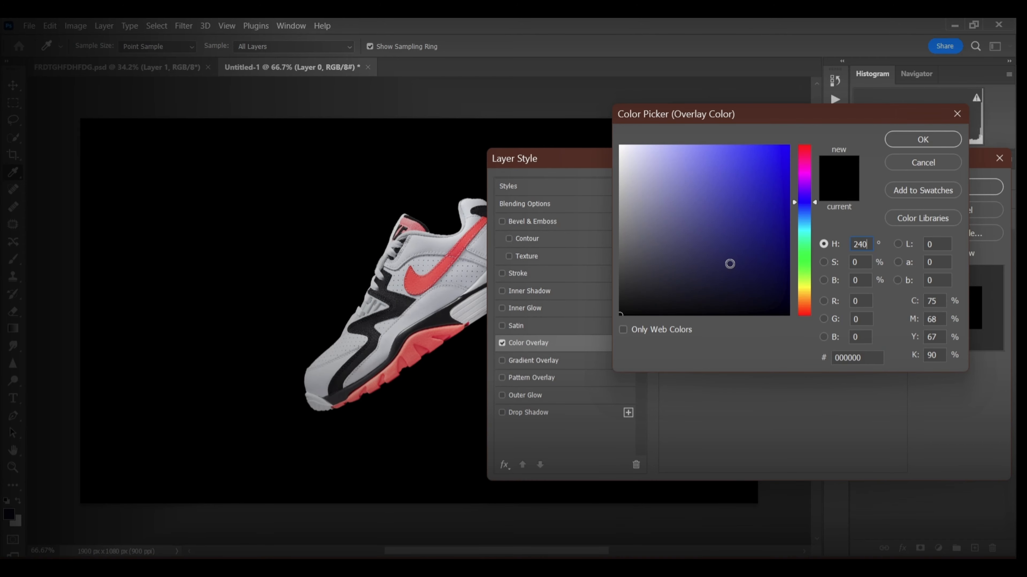
click(729, 264)
click(922, 139)
click(936, 186)
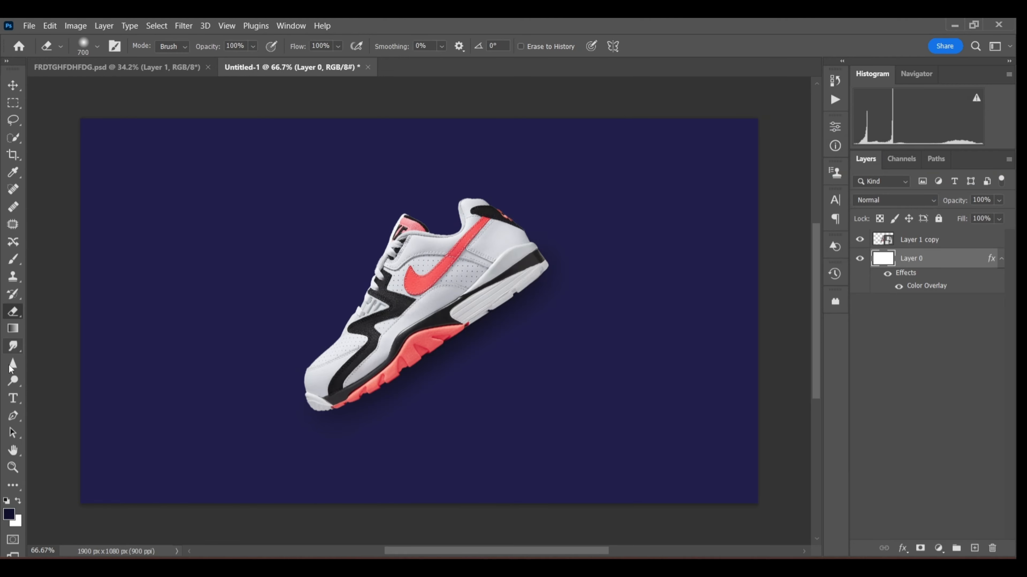
Add the text "AIR" over the shoe in 16 pt Monument Extended and color it white (#ffffff).
click(16, 399)
click(269, 294)
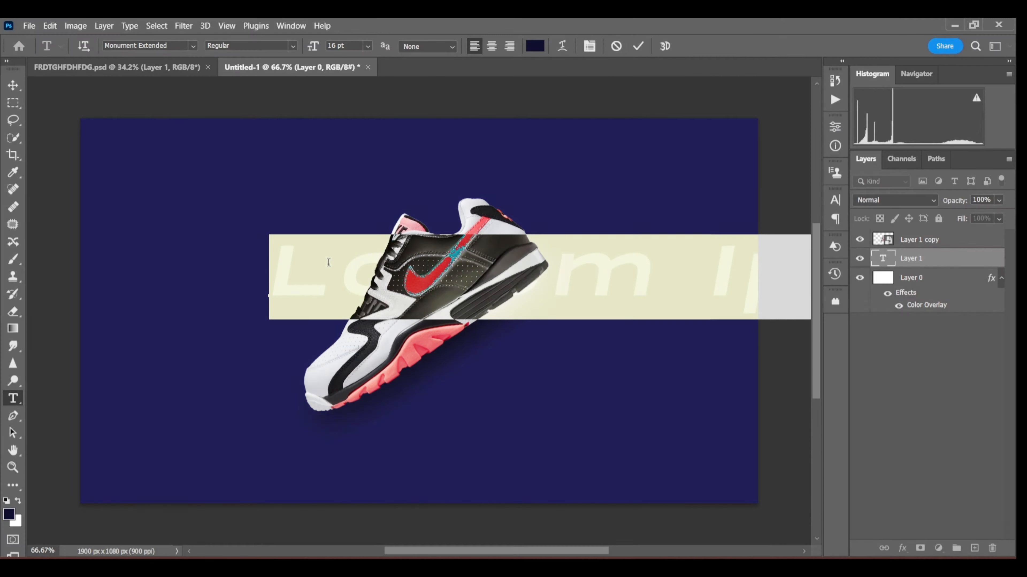
key(BackSpace)
text(AIR)
double_click(329, 263)
click(9, 514)
click(619, 147)
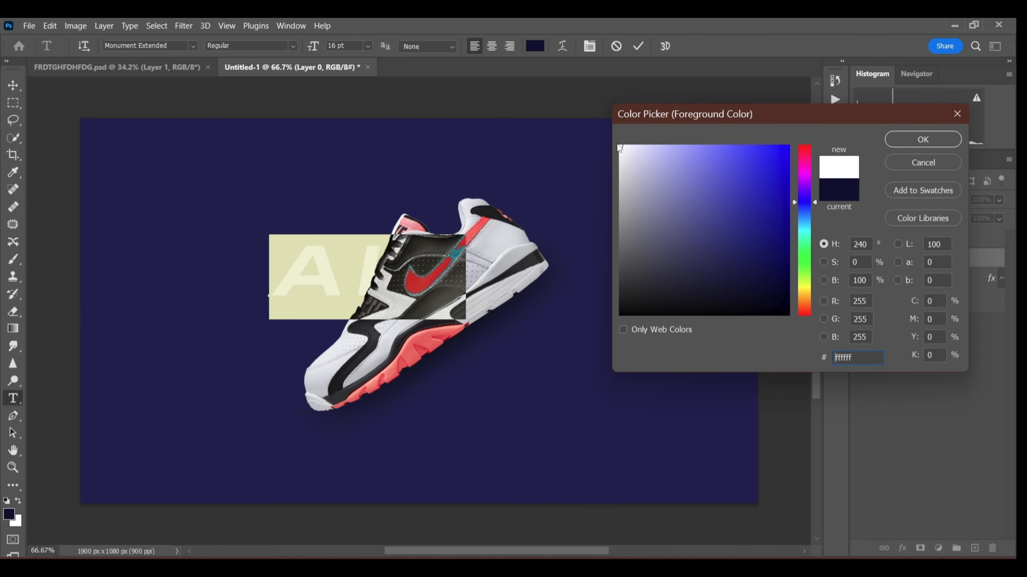
click(923, 139)
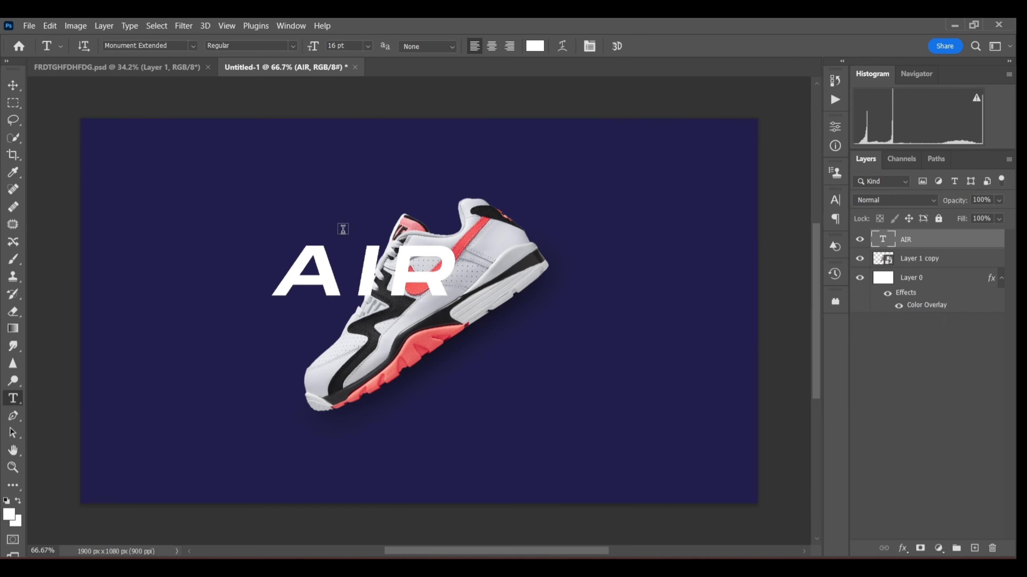
Append a period to the text so it reads "AIR." and move it to the shoe's left side.
click(440, 278)
text(.)
click(835, 200)
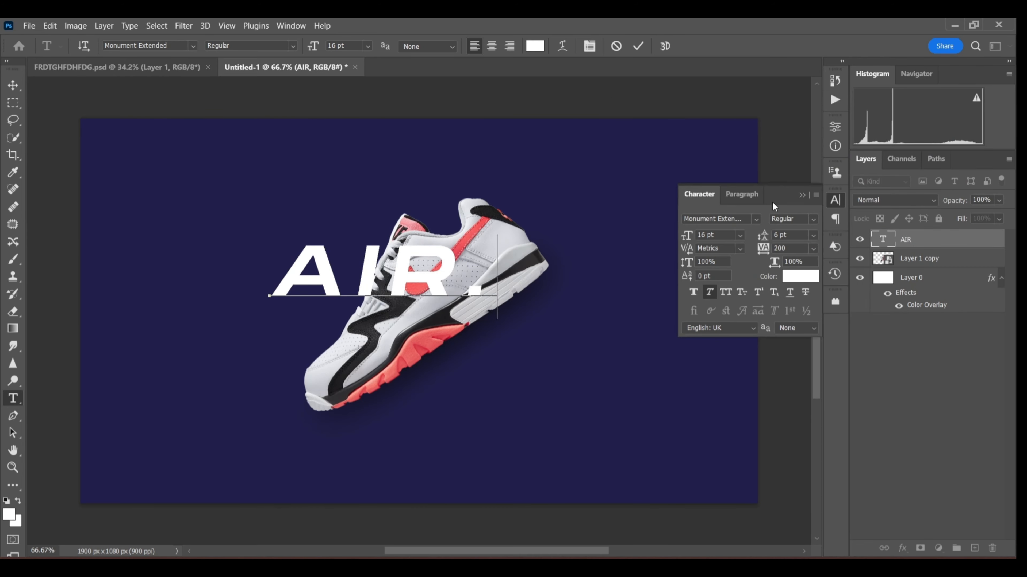
click(803, 194)
click(13, 85)
drag(404, 267, 287, 275)
Add the text "CROSS" on a layer between the shoe and the background, at the shoe's lower right.
click(239, 278)
key(t)
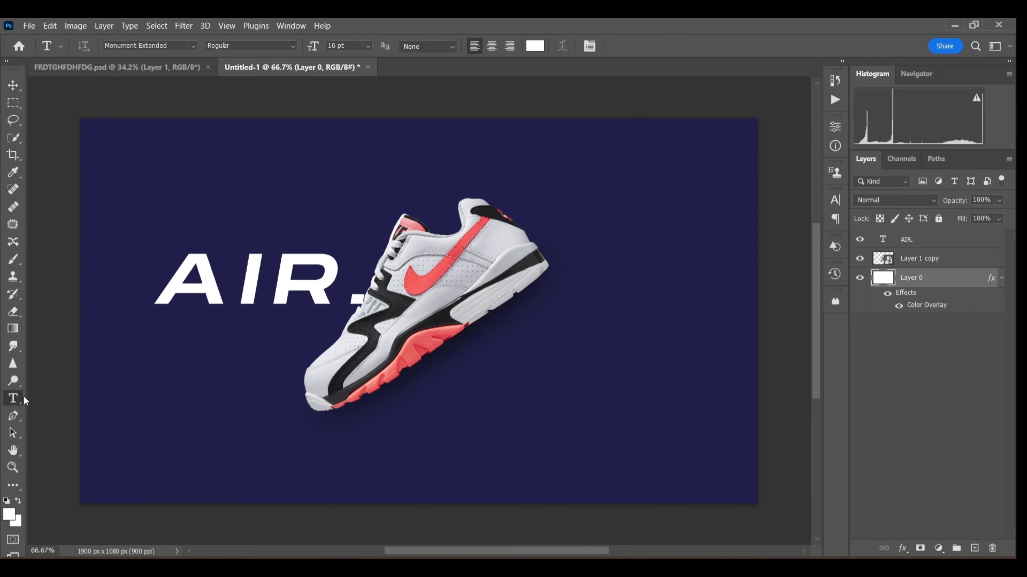
click(456, 359)
text(CROS)
key(ctrl+t)
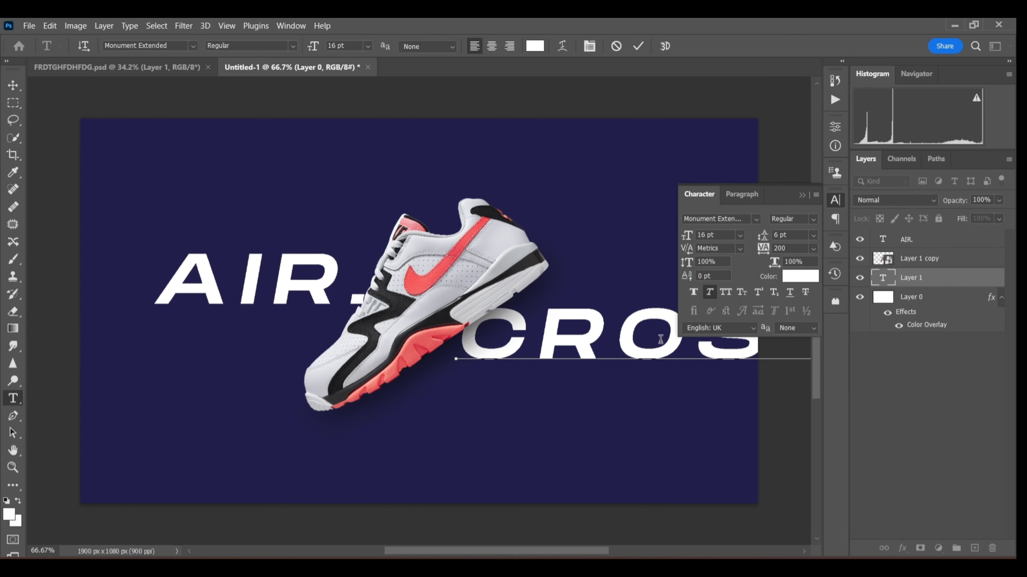
click(799, 193)
Scale the "CROSS" text to about 55% and position it partly behind the shoe's sole.
click(932, 241)
click(935, 263)
click(930, 277)
key(ctrl+t)
scroll(741, 370, down, 5)
drag(741, 372, 634, 349)
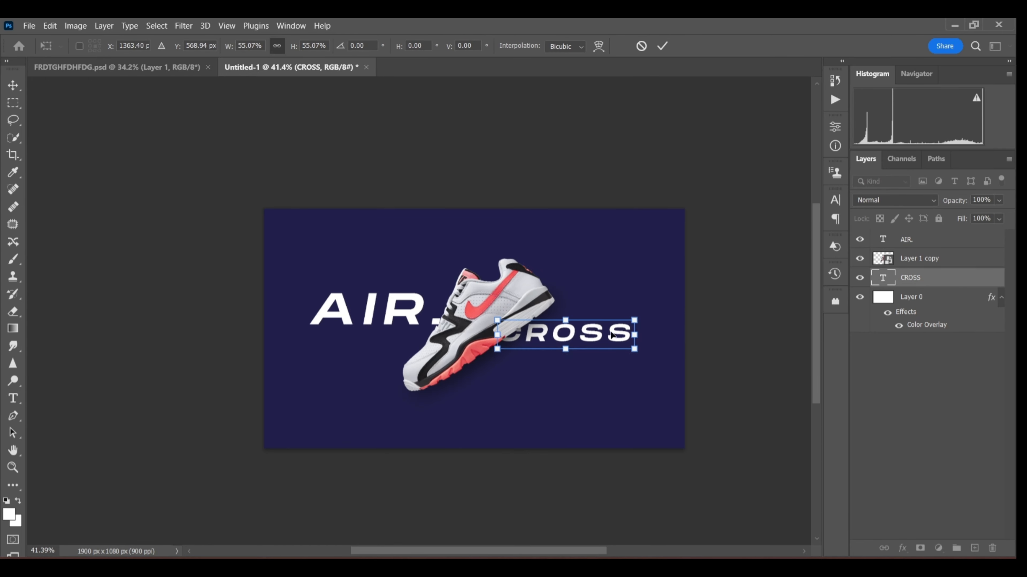
scroll(581, 346, up, 5)
drag(592, 379, 568, 378)
key(Return)
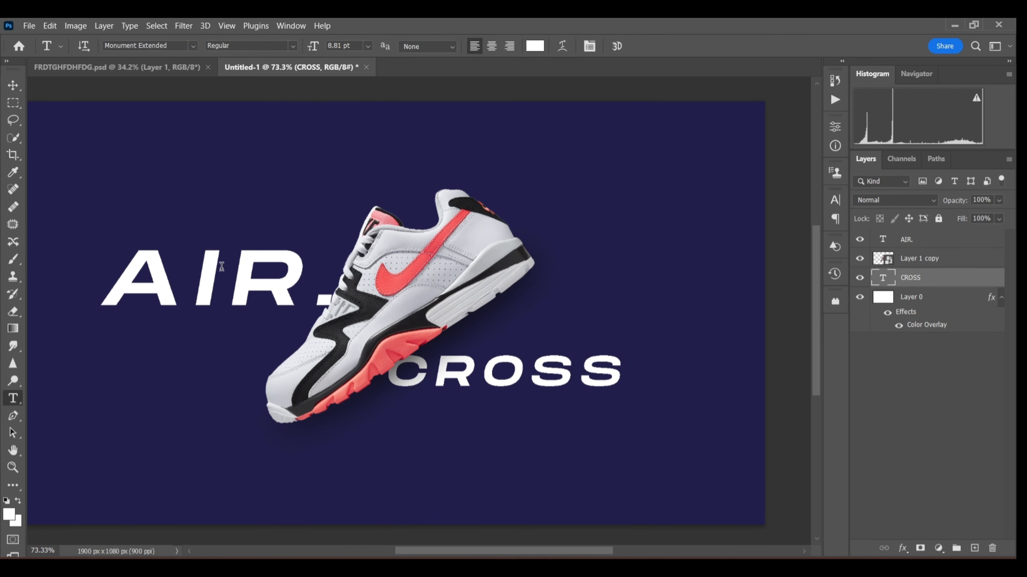
Scale the "AIR." text to about 92% and shift it slightly right and down toward the shoe.
key(v)
click(202, 293)
key(ctrl+t)
drag(348, 330, 328, 323)
drag(274, 273, 290, 281)
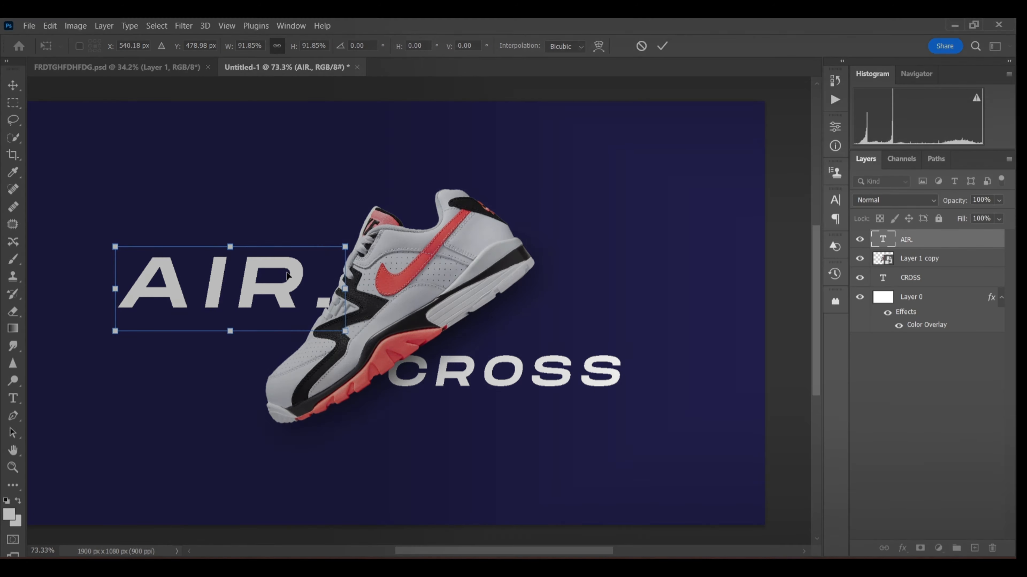
key(Return)
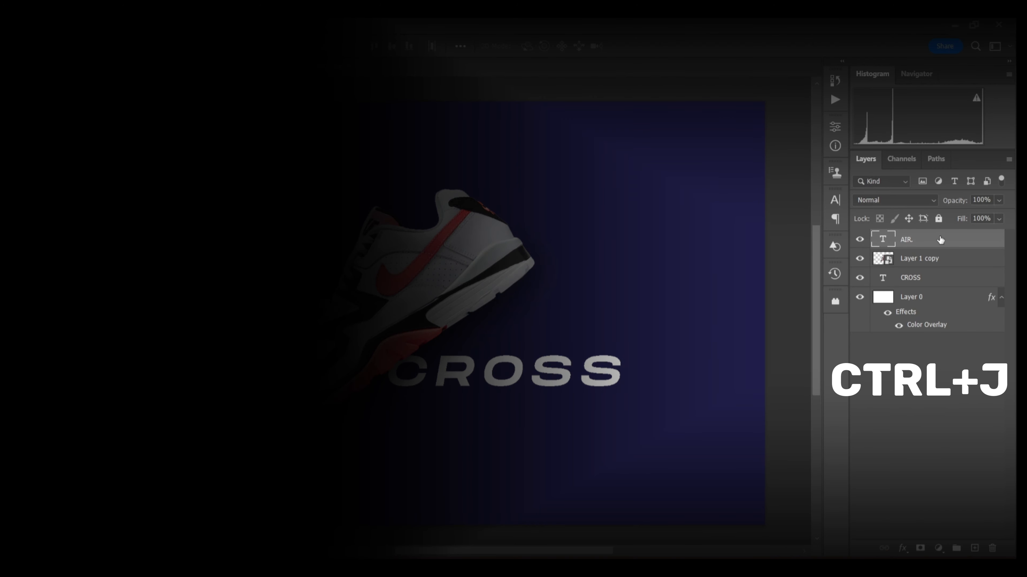
Duplicate the "AIR." and "CROSS" text layers.
key(ctrl+j)
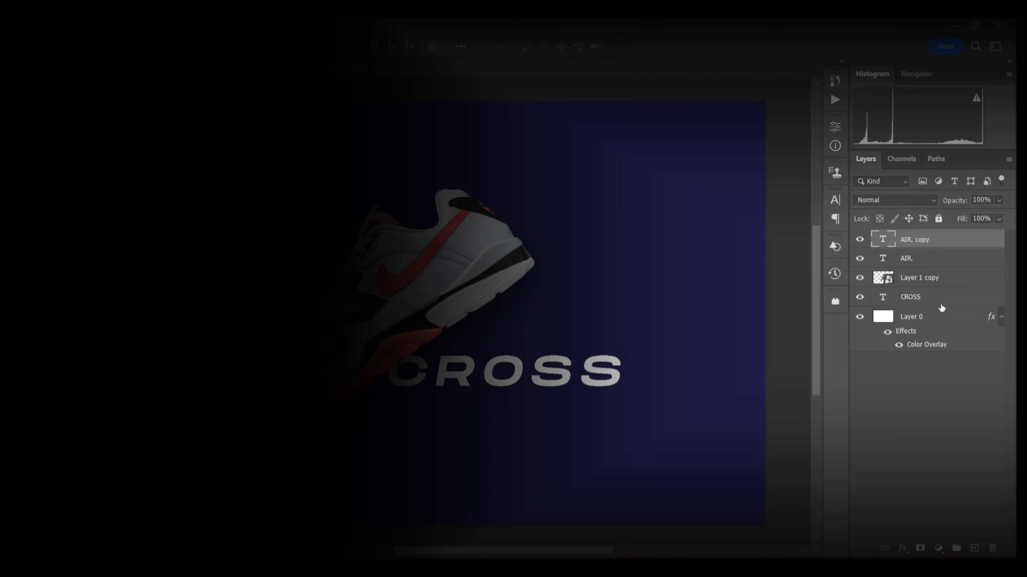
click(943, 283)
click(948, 297)
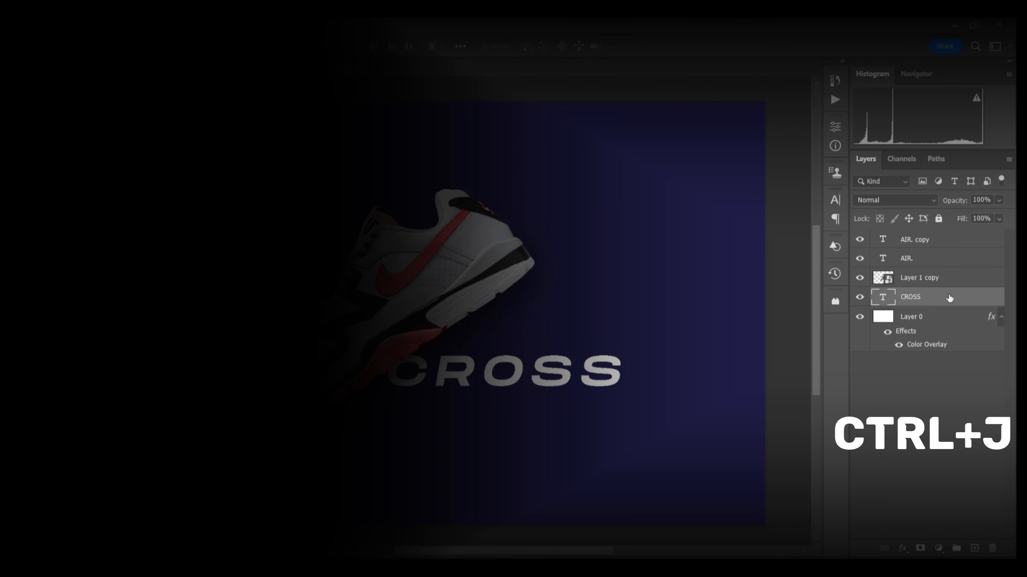
key(ctrl+j)
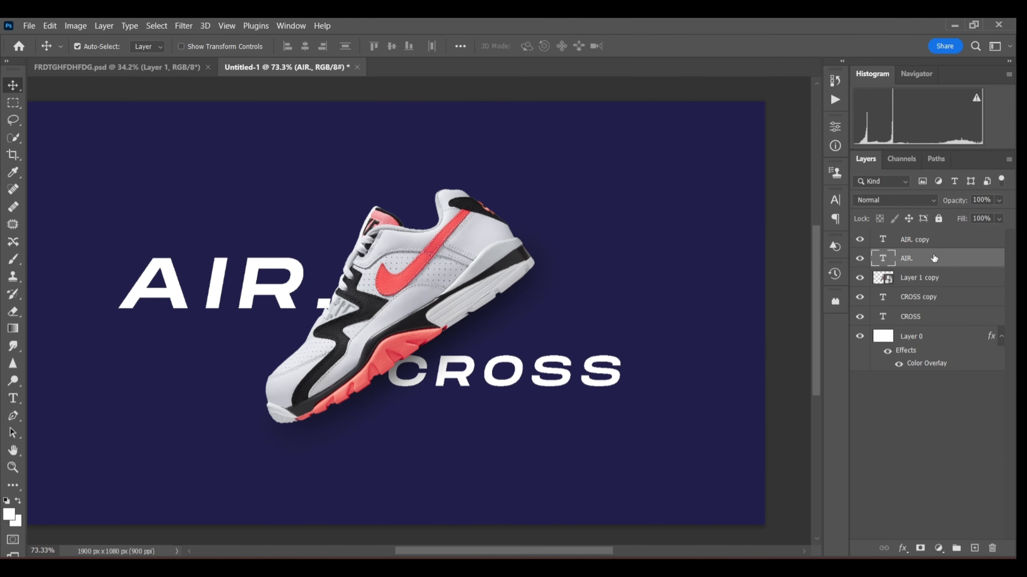
Apply a Color Overlay to the "AIR." copy layer, sampling the swoosh's coral and deepening it to red #f54441.
click(938, 242)
click(903, 548)
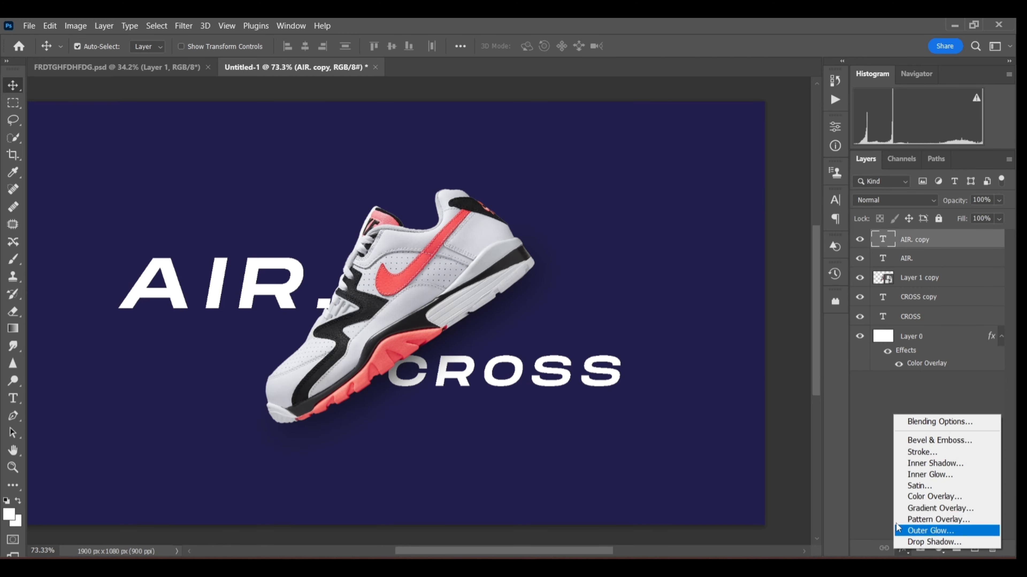
click(938, 497)
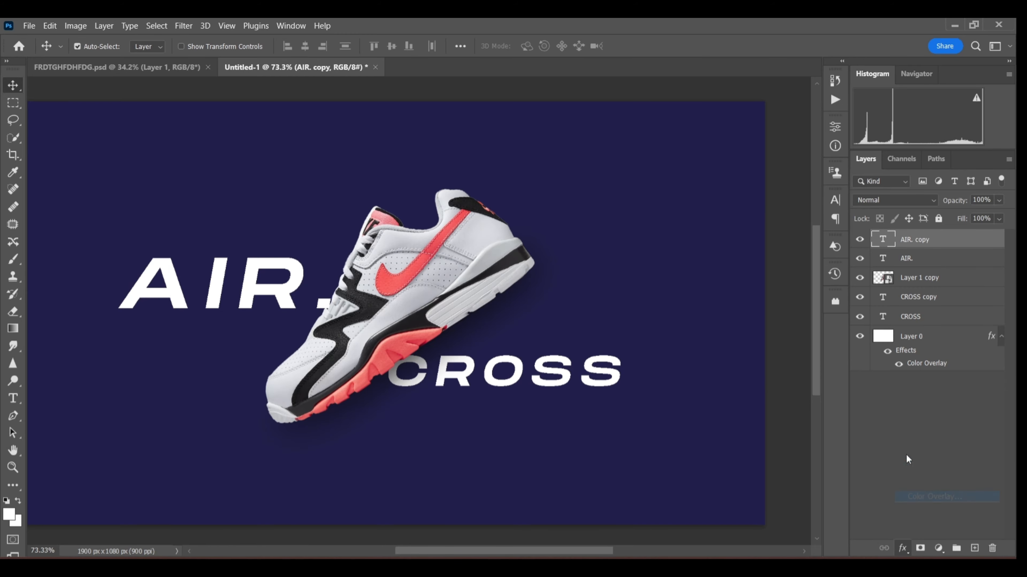
click(810, 211)
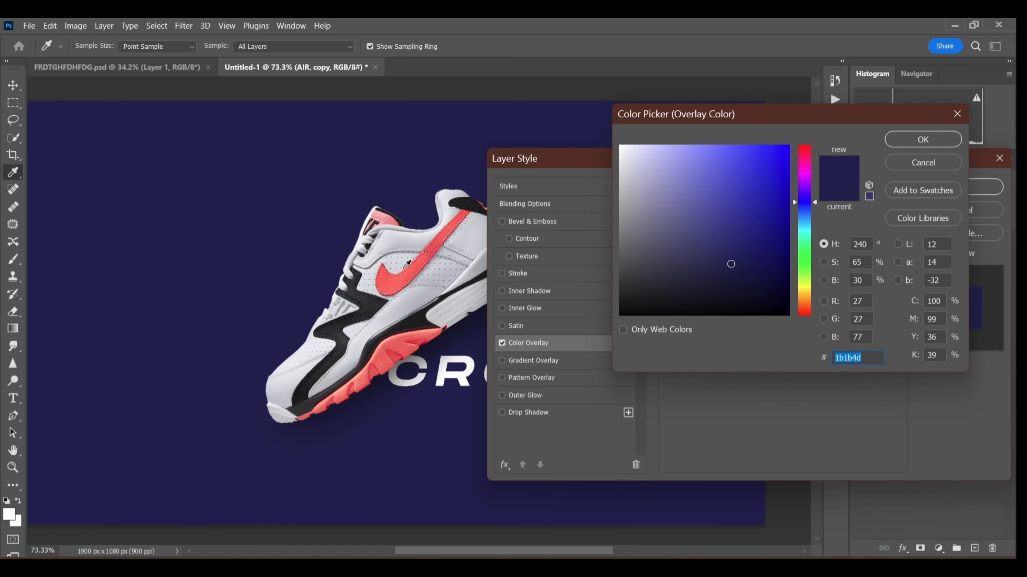
click(394, 276)
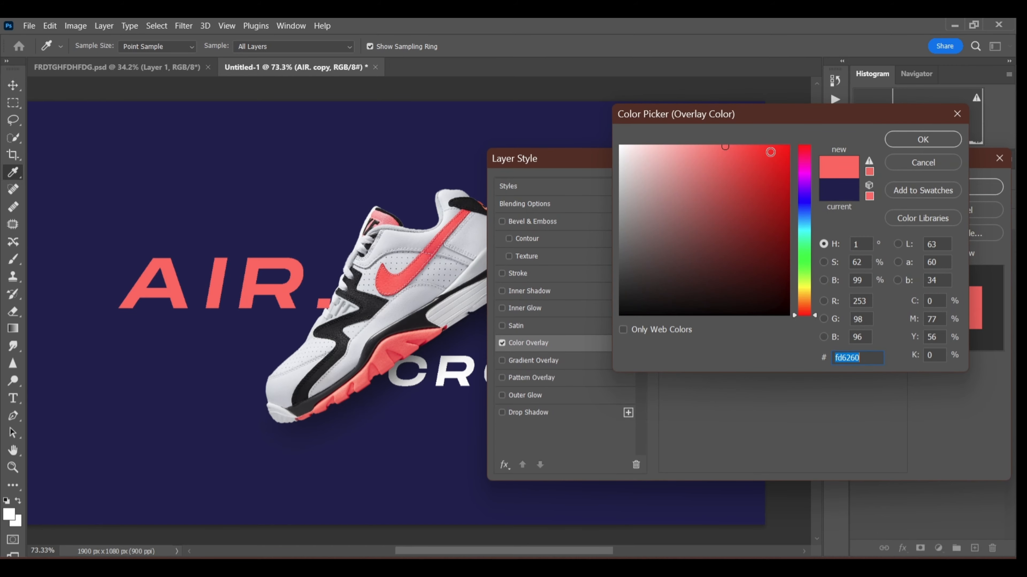
click(737, 151)
click(923, 139)
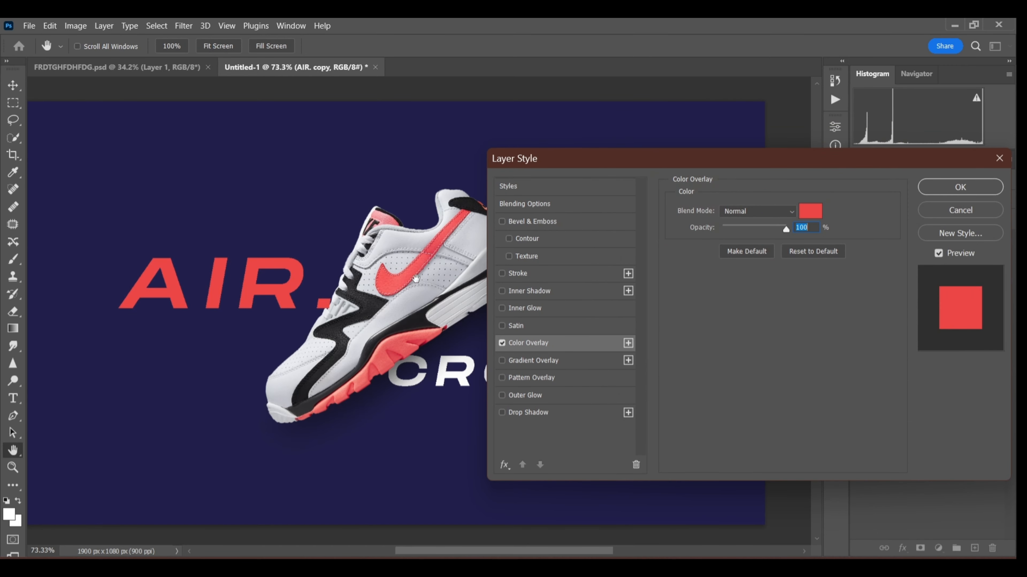
click(958, 187)
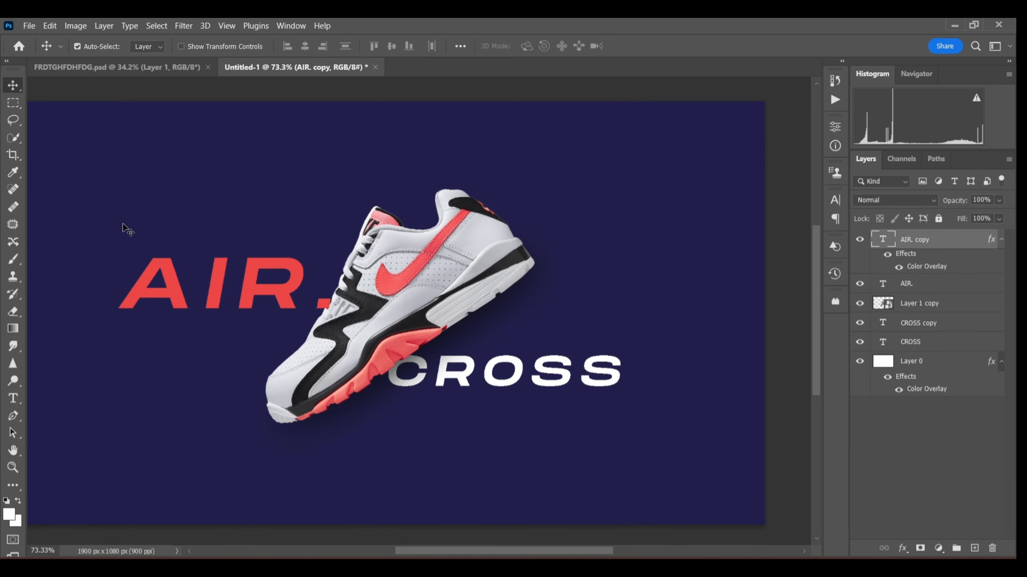
Scale the red "AIR." copy to about 95% so the white text shows around its edges.
key(ctrl+t)
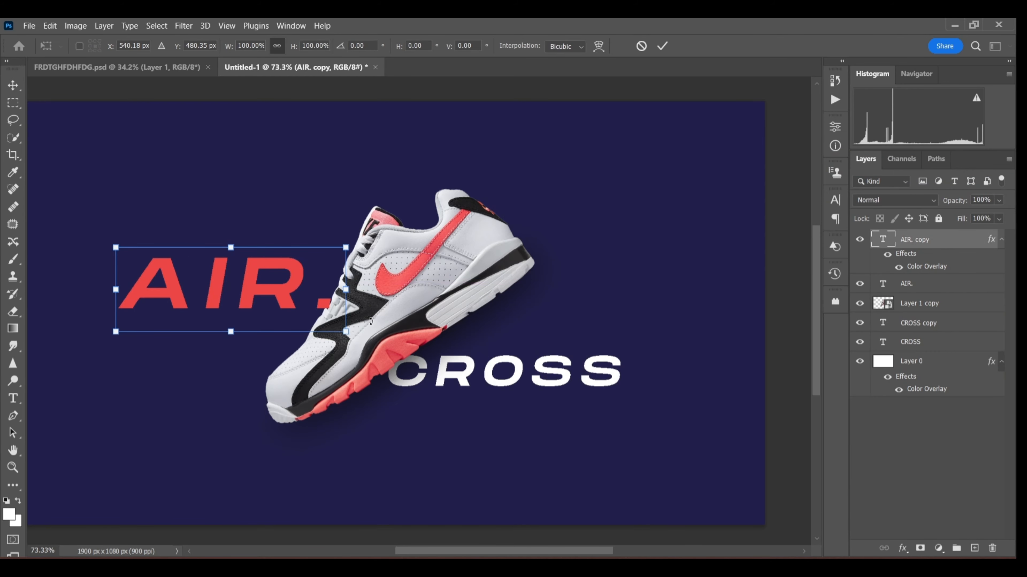
drag(345, 330, 339, 329)
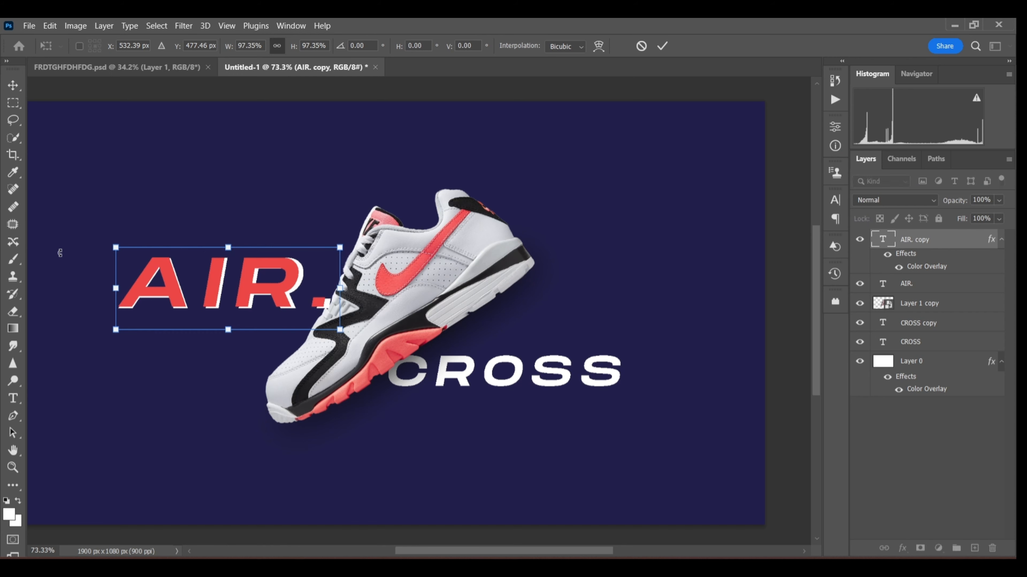
drag(112, 243, 119, 243)
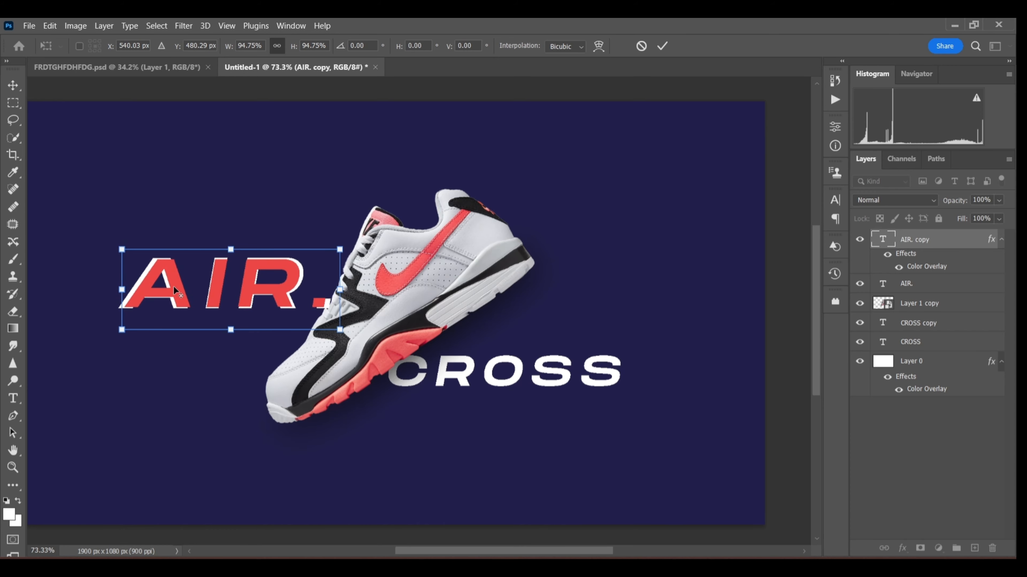
key(Return)
Apply the same red Color Overlay to the original "CROSS" layer beneath its white copy.
scroll(174, 290, up, 4)
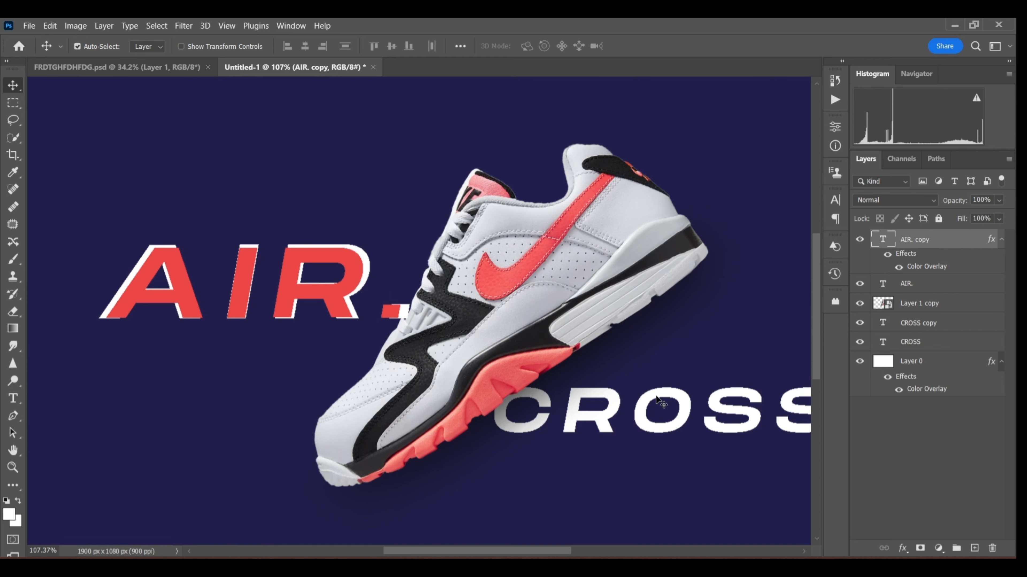
click(657, 397)
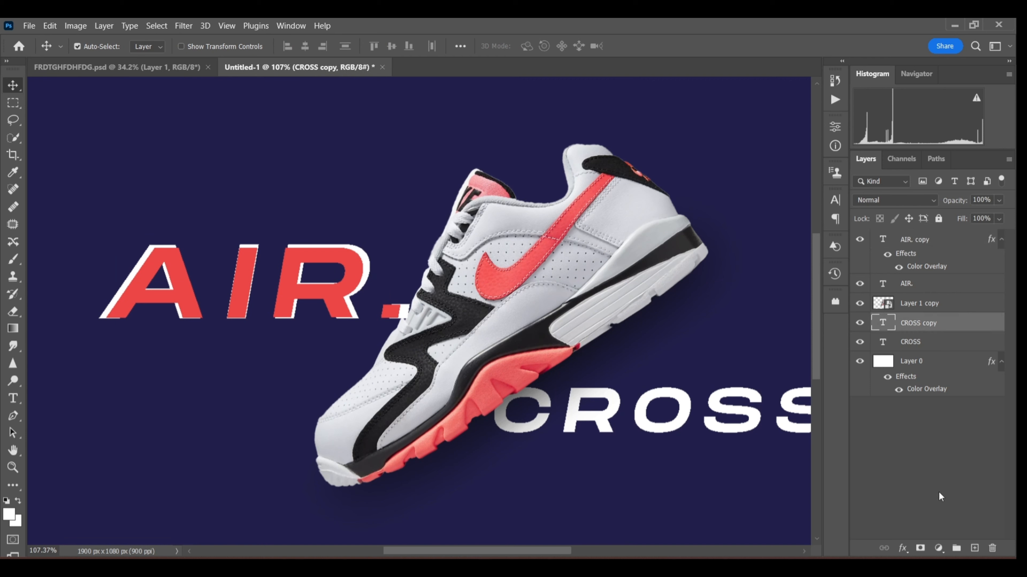
click(917, 348)
click(902, 547)
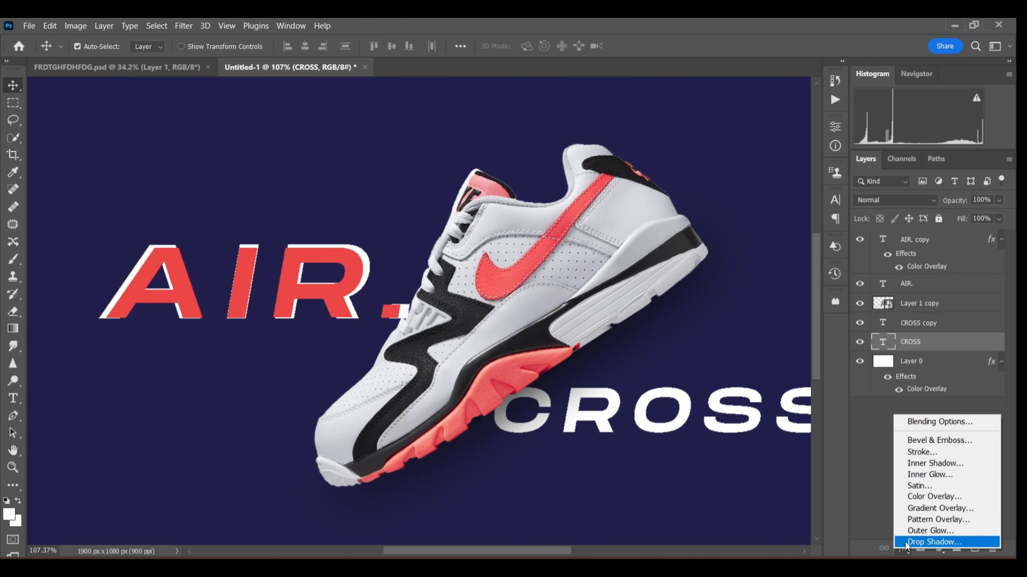
click(948, 497)
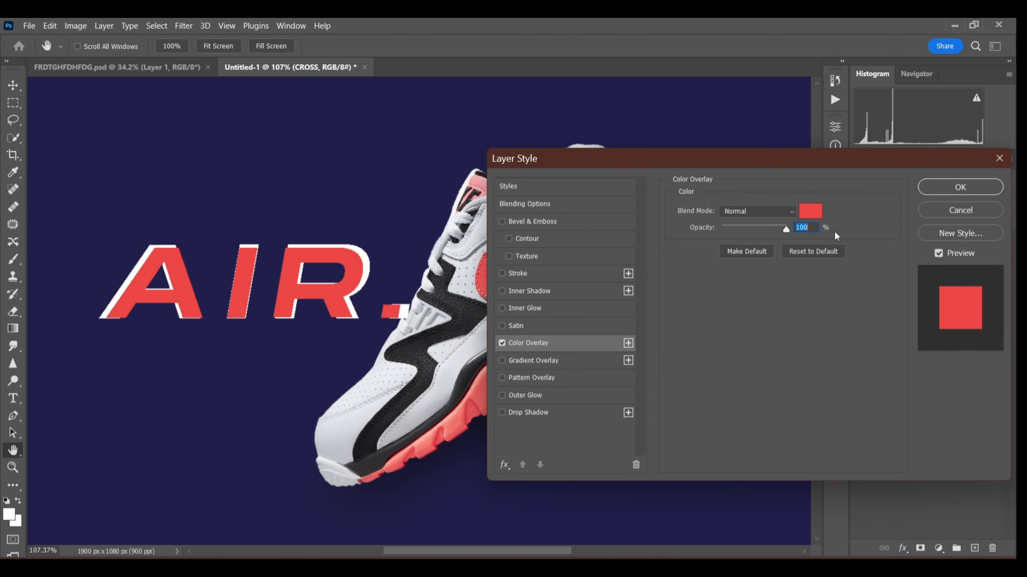
click(979, 195)
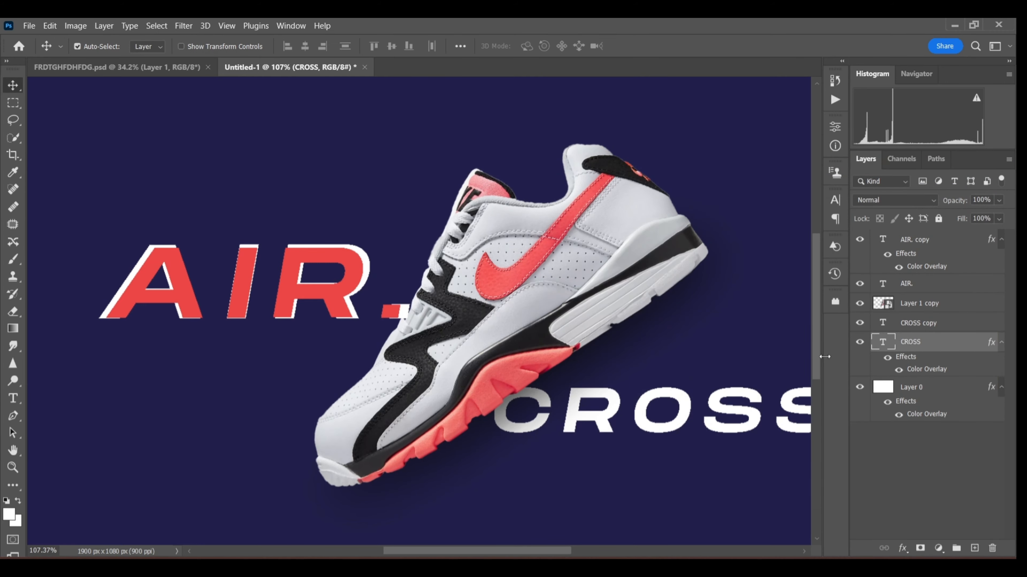
Scale the red "CROSS" text to about 96%, keeping it centred behind the white copy.
key(ctrl+t)
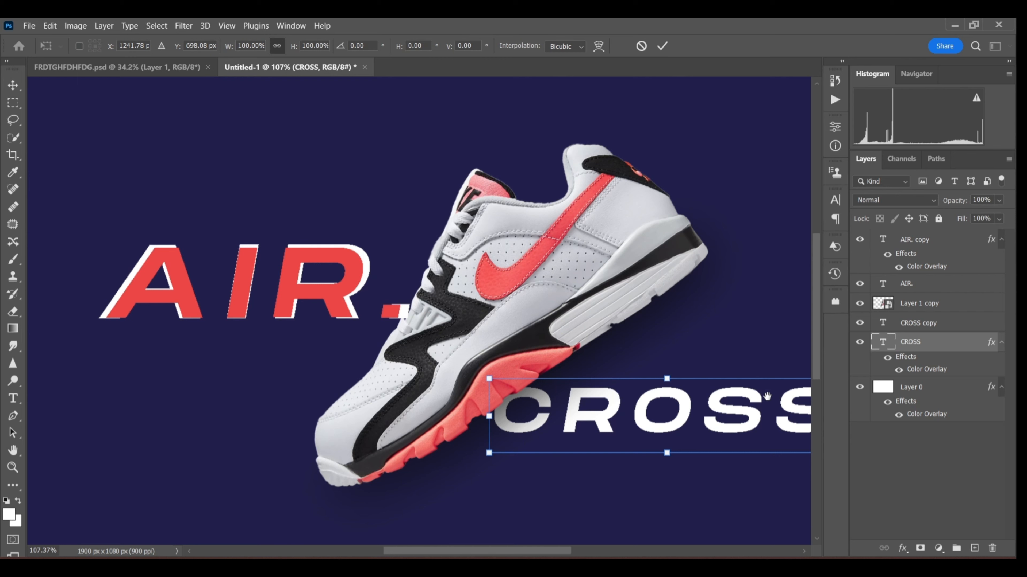
drag(694, 491, 464, 455)
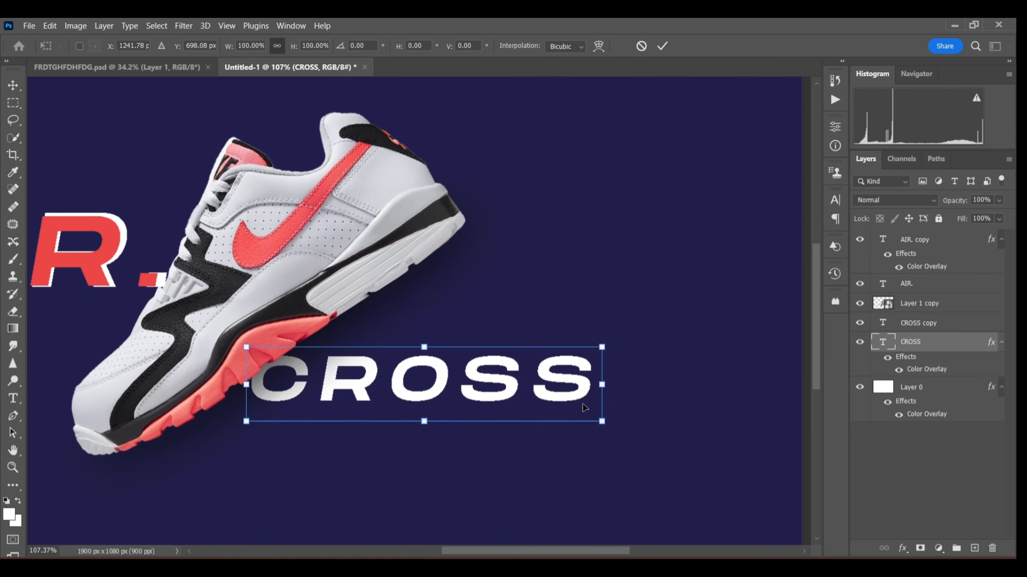
drag(599, 423, 594, 421)
drag(244, 346, 250, 348)
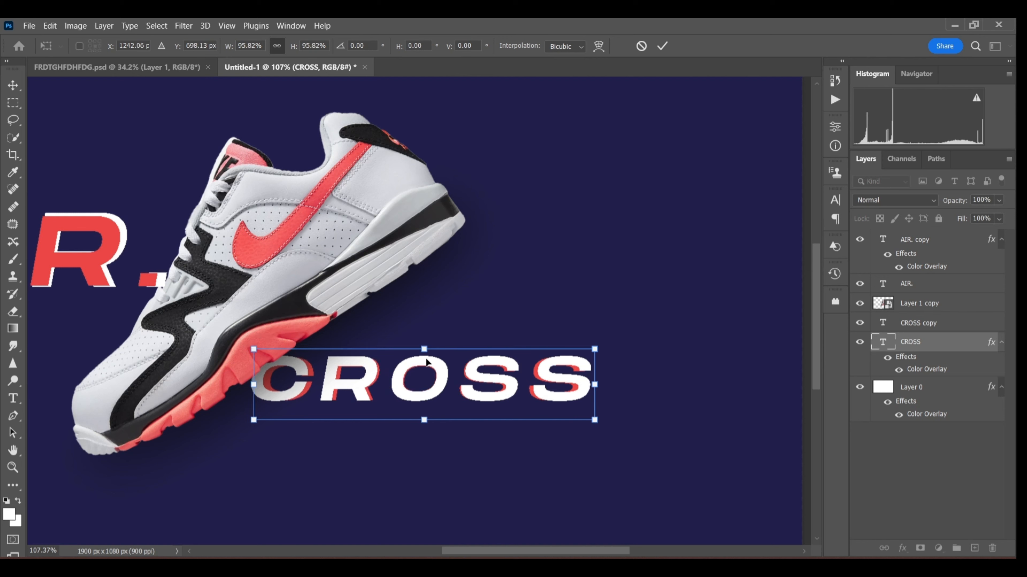
Offset the red "CROSS" text slightly upward from the white copy and apply the transform.
right_click(427, 361)
click(485, 167)
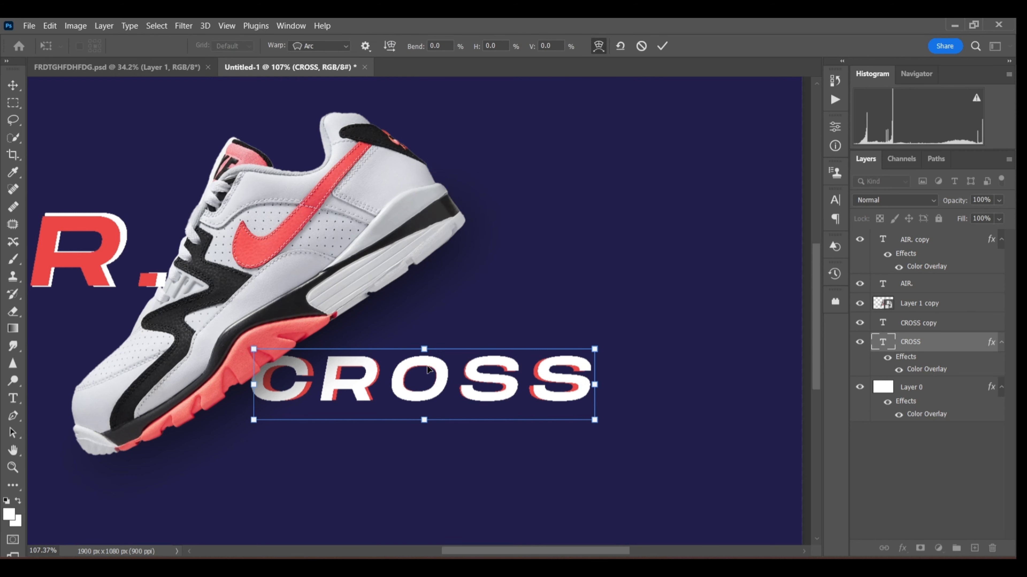
drag(433, 363, 432, 360)
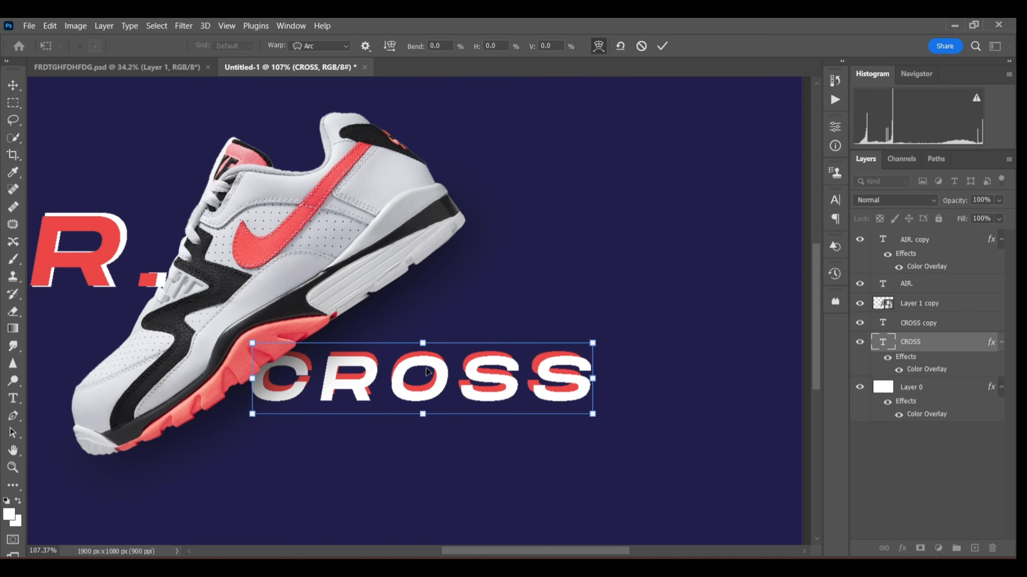
key(Down)
key(Down)
key(Down)
key(Down)
key(Down)
key(Down)
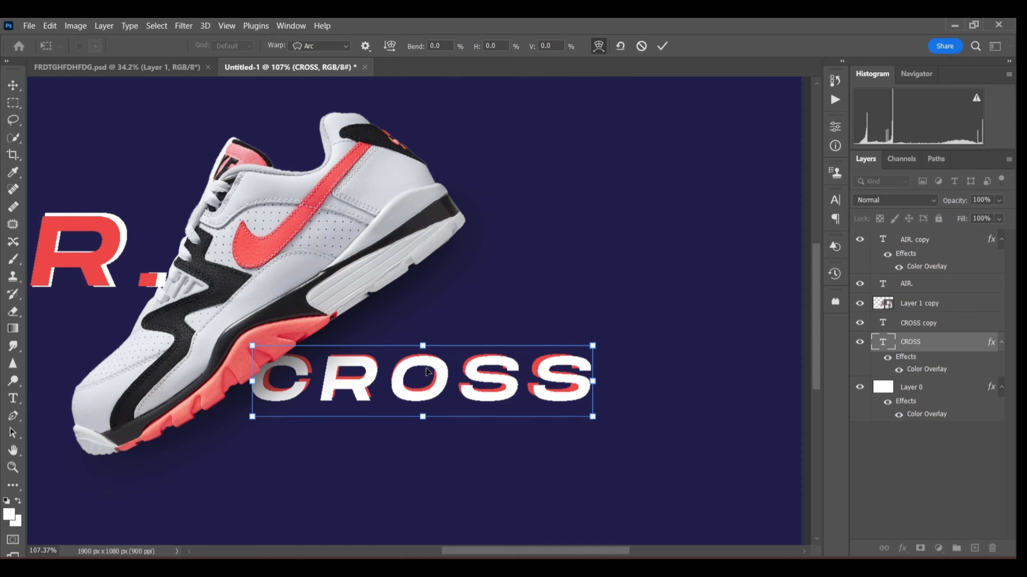
key(Return)
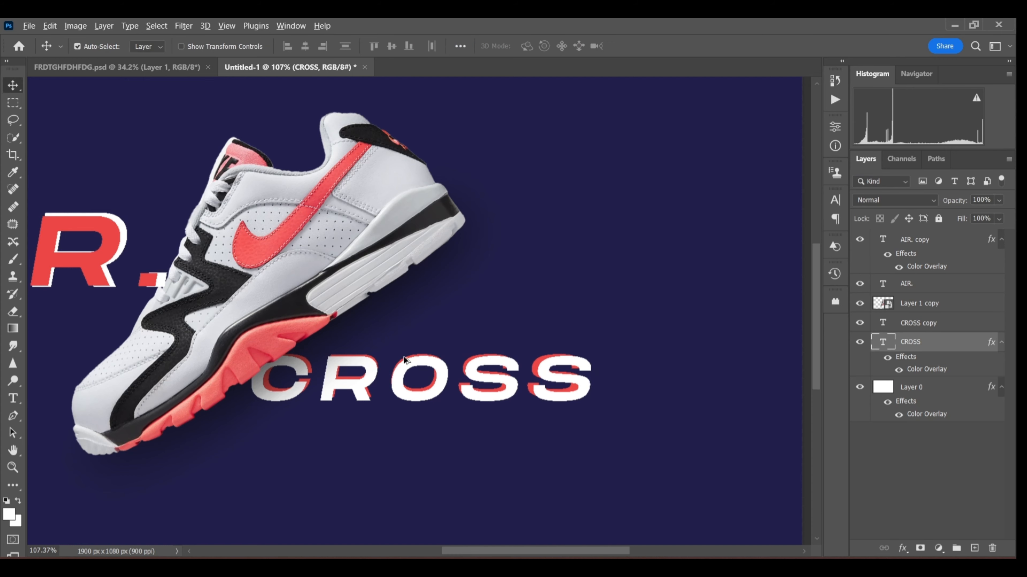
scroll(338, 383, down, 4)
scroll(513, 298, left, 3)
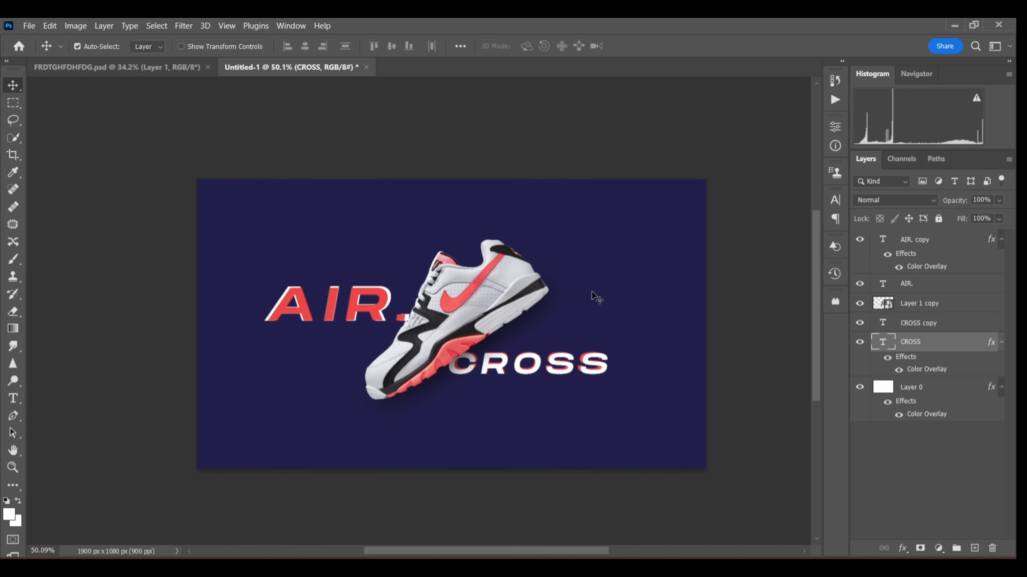
scroll(525, 308, down, 2)
scroll(474, 333, up, 3)
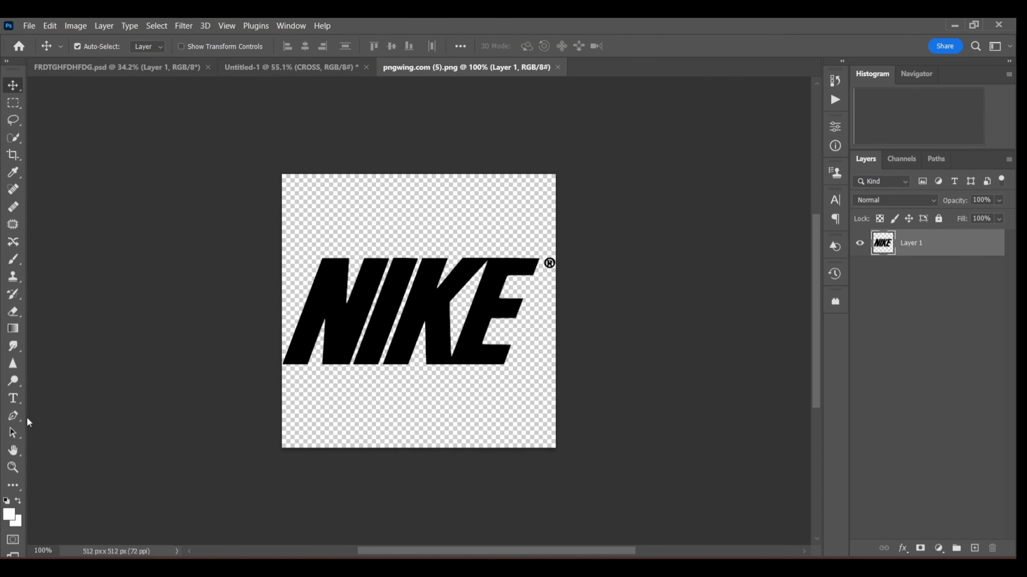
Lasso the registered-trademark symbol beside the NIKE logo, delete it, and clear the selection.
click(12, 120)
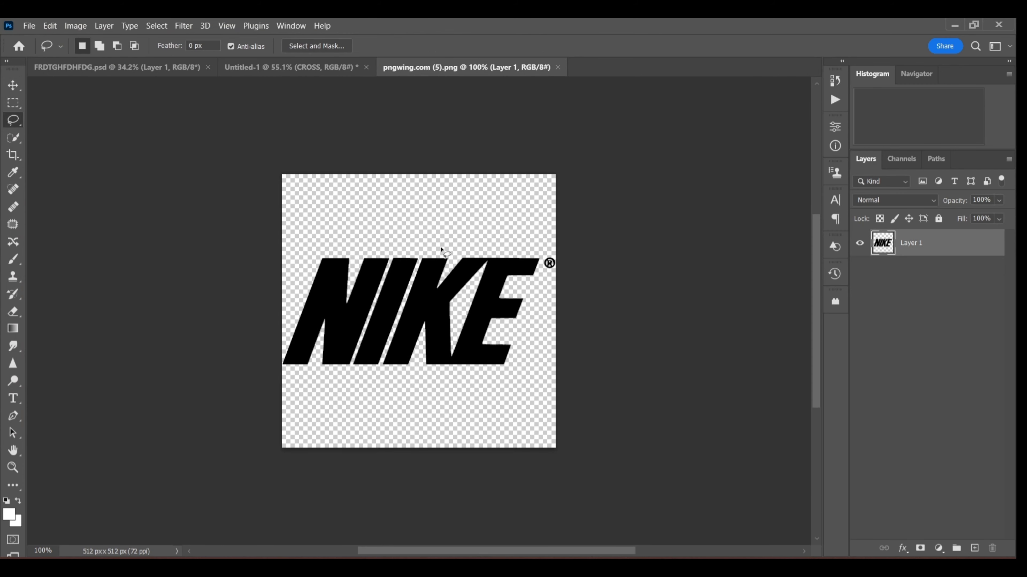
scroll(570, 238, up, 4)
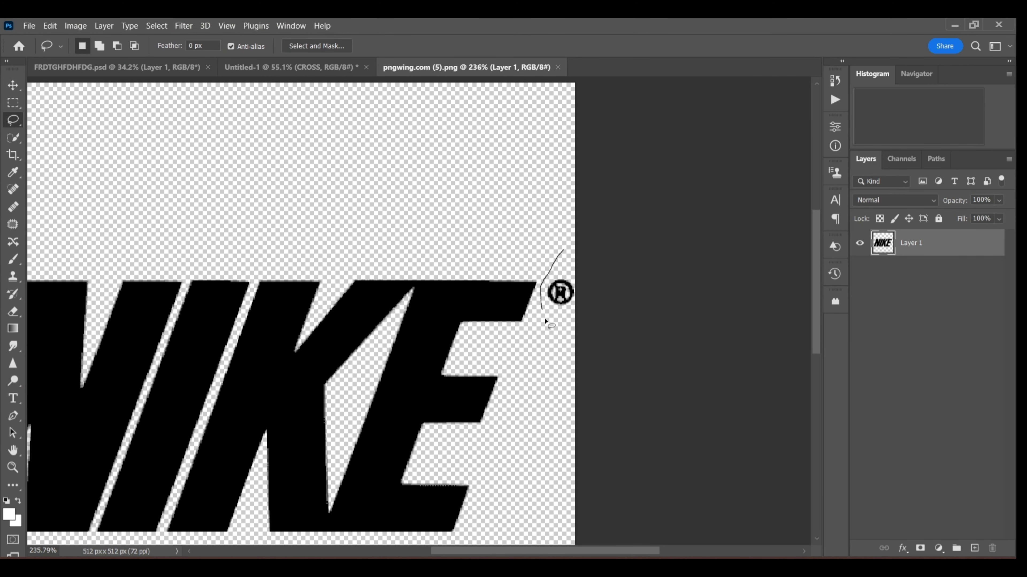
mouse_move(546, 320)
mouse_down()
mouse_move(585, 296)
mouse_move(562, 252)
mouse_up()
key(Delete)
key(ctrl+d)
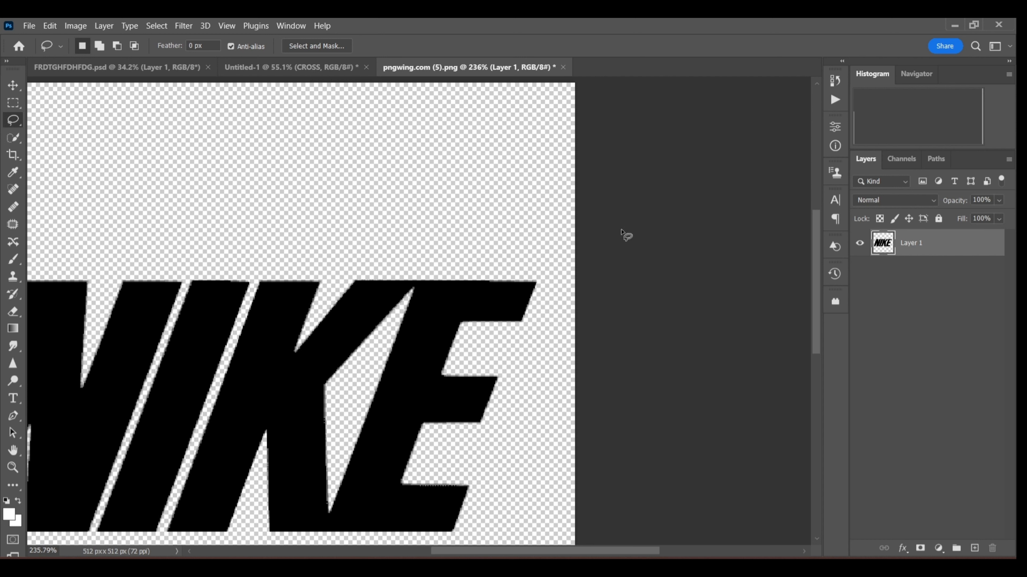
Apply a white (#ffffff) Color Overlay to the NIKE logo layer.
click(903, 549)
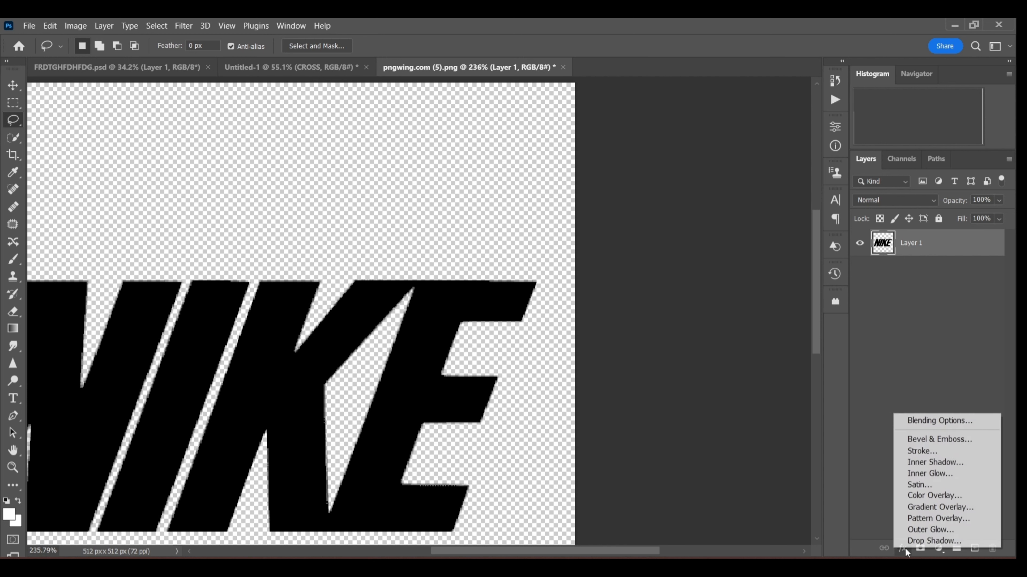
click(958, 494)
click(808, 214)
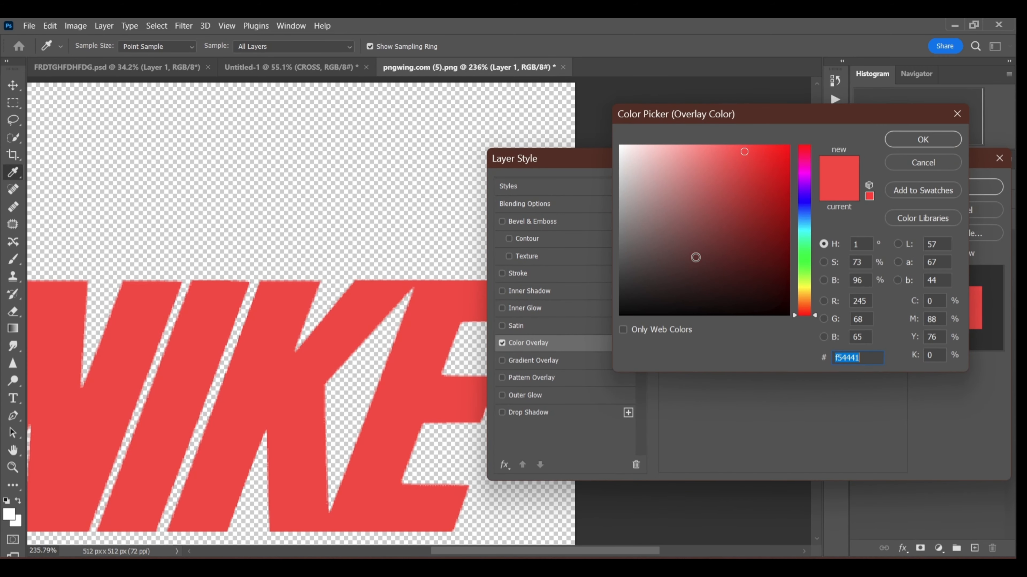
text(ffffff)
click(898, 142)
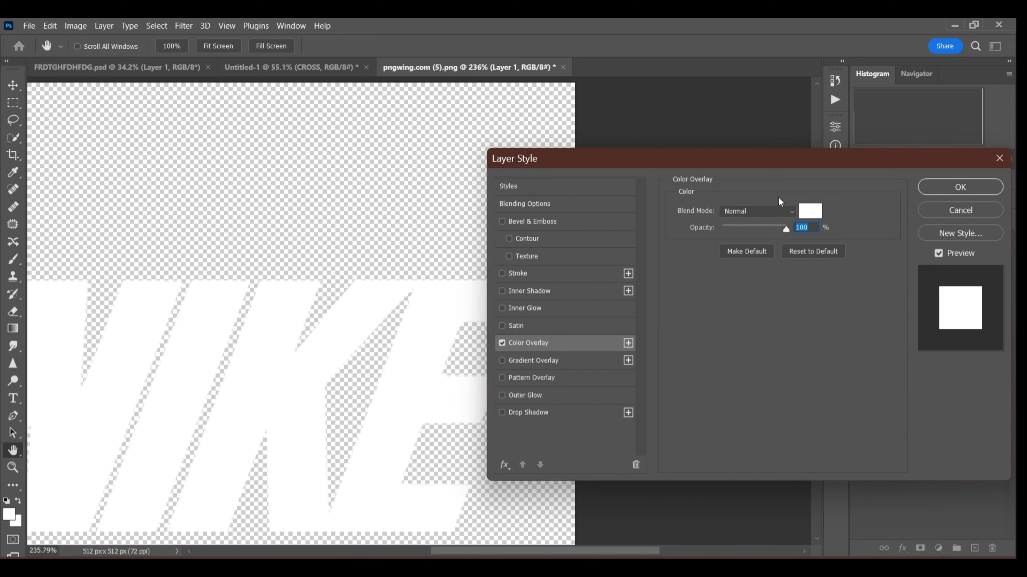
click(933, 187)
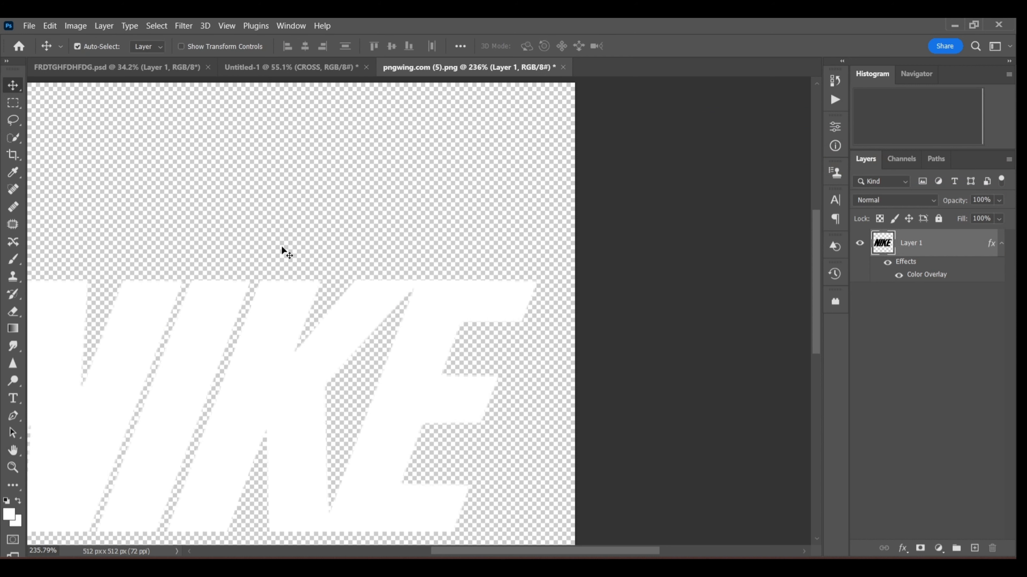
Bring the white NIKE logo into the Untitled-1 banner document, behind the upper part of the shoe.
drag(279, 299, 316, 72)
drag(452, 263, 454, 264)
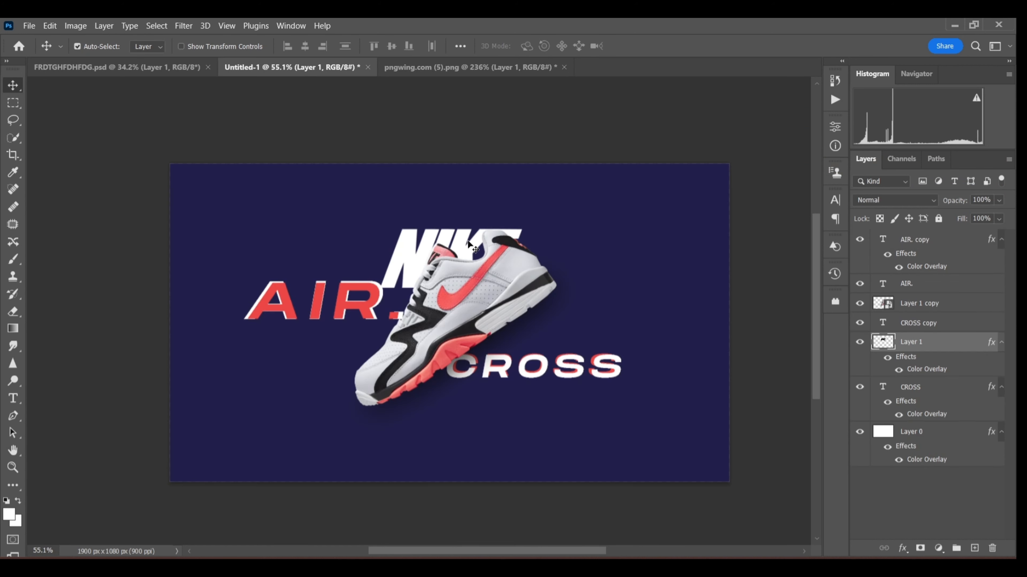
key(ctrl)
Enlarge the NIKE logo proportionally to about 304% so that it spans well beyond both sides of the shoe.
key(ctrl+t)
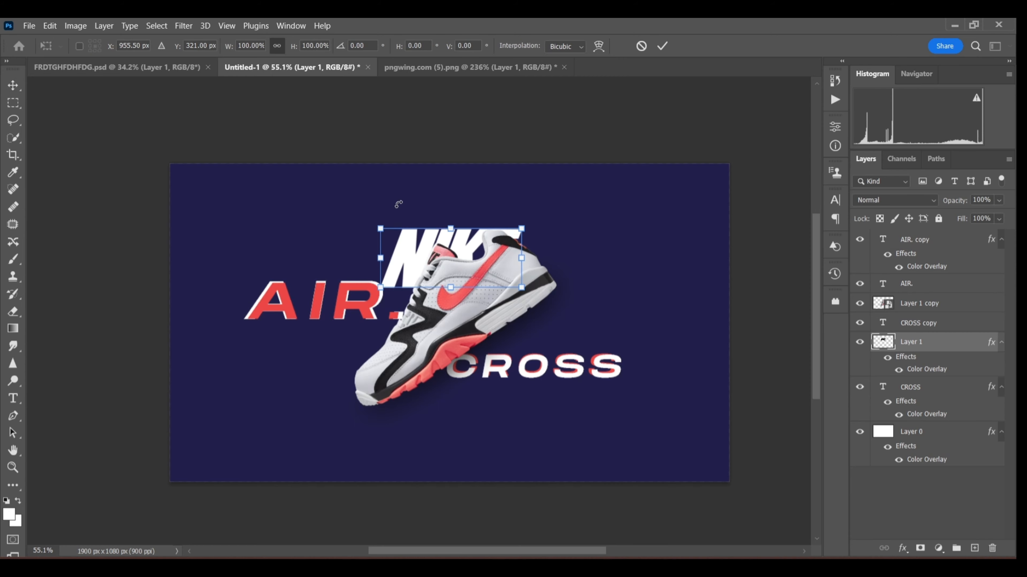
drag(521, 286, 687, 461)
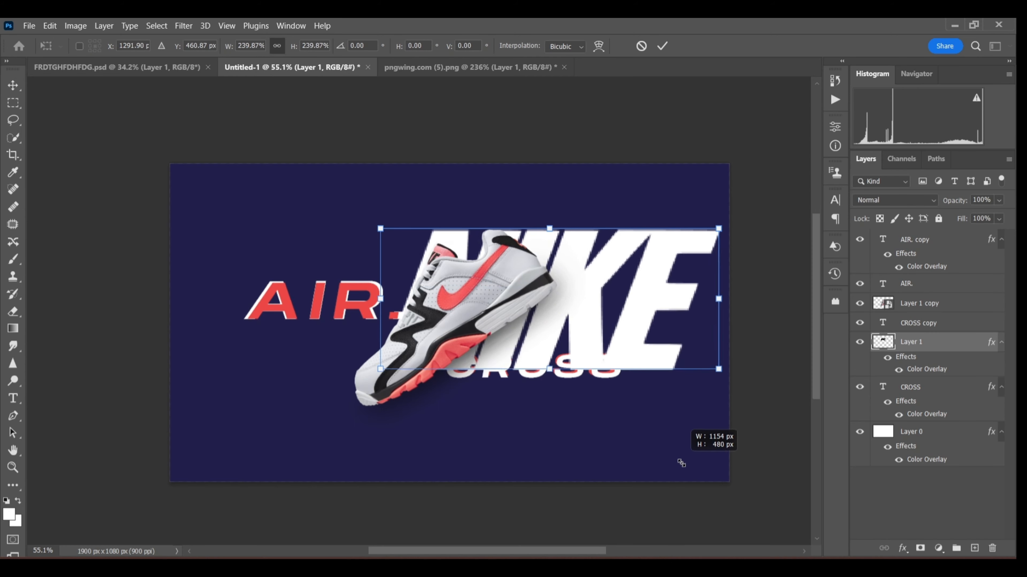
drag(572, 324, 468, 338)
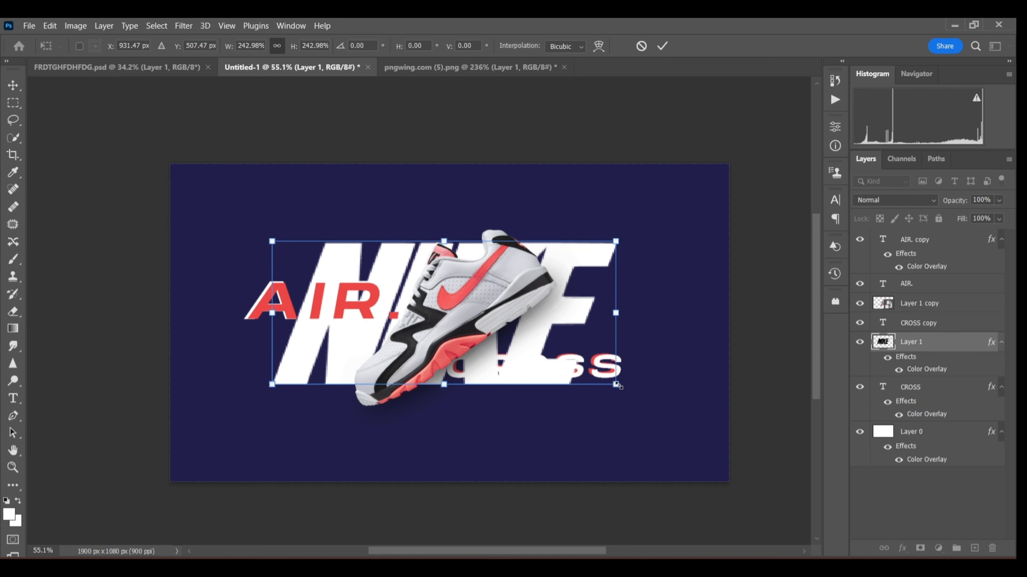
drag(616, 384, 671, 408)
drag(584, 340, 571, 322)
drag(654, 393, 686, 408)
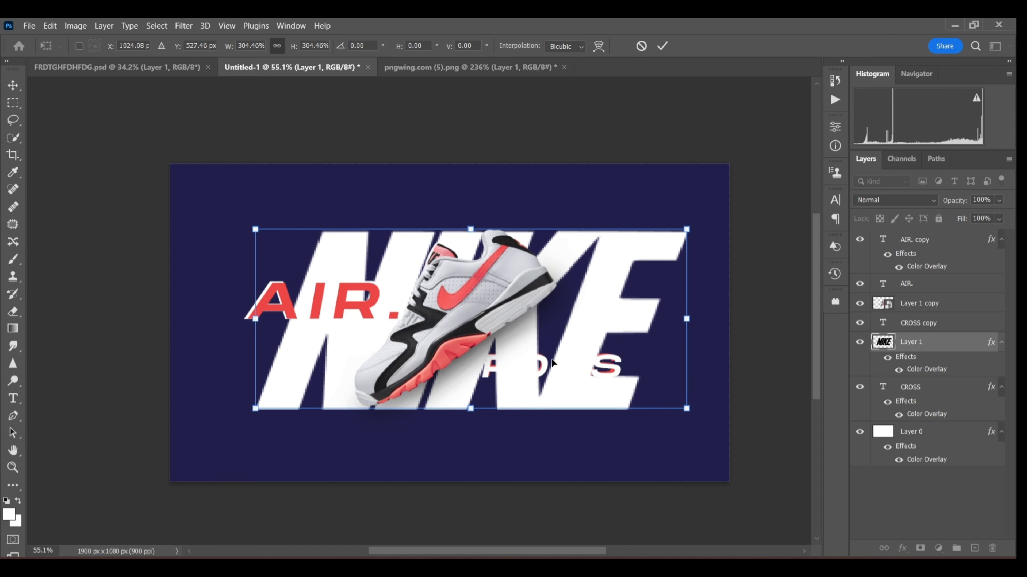
Centre the enlarged NIKE logo behind the shoe on the canvas and apply the transform.
drag(588, 369, 556, 361)
key(Up)
key(Up)
key(Up)
key(Up)
key(Up)
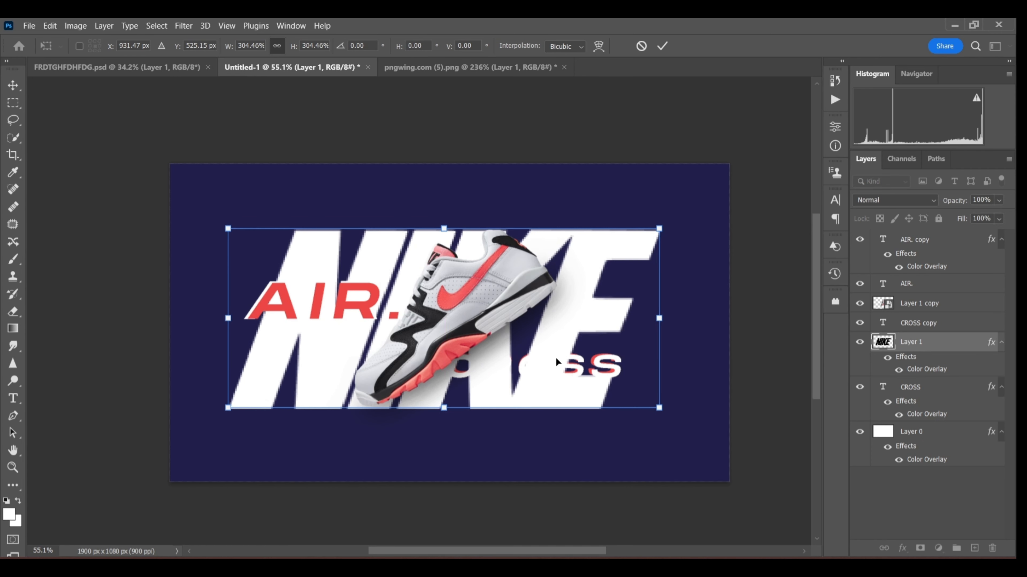
key(Down)
key(Down)
key(Return)
Move the NIKE logo layer beneath the CROSS text layer and convert it to a Smart Object.
drag(937, 344, 941, 413)
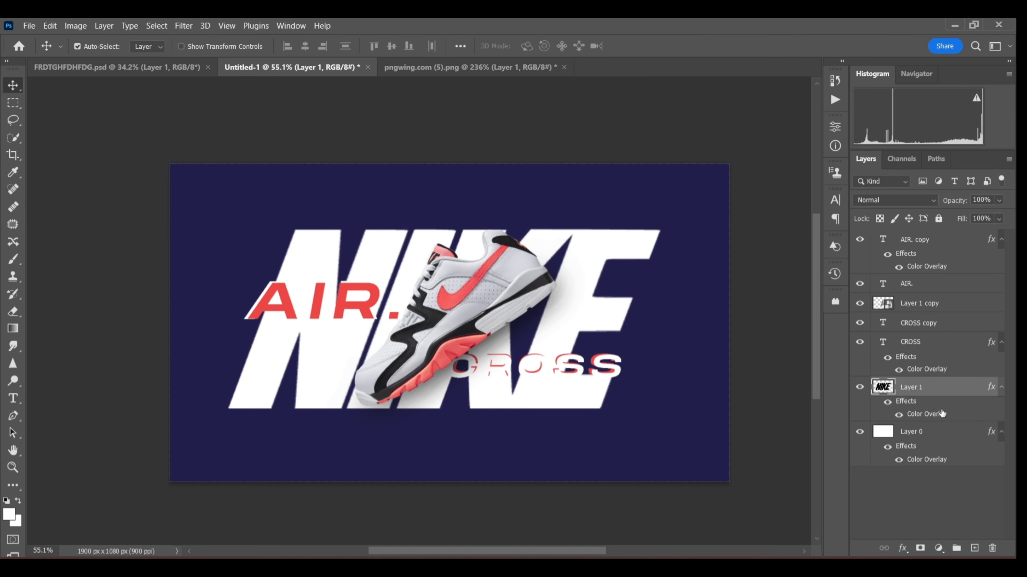
right_click(938, 393)
click(824, 222)
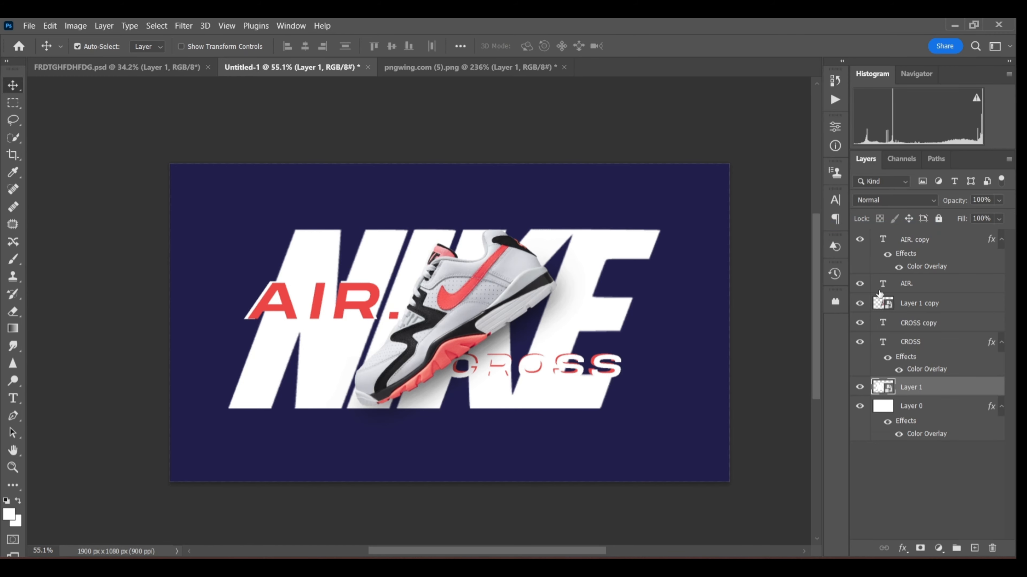
Reduce the NIKE logo layer's Fill to 15%.
click(999, 219)
drag(972, 241, 966, 239)
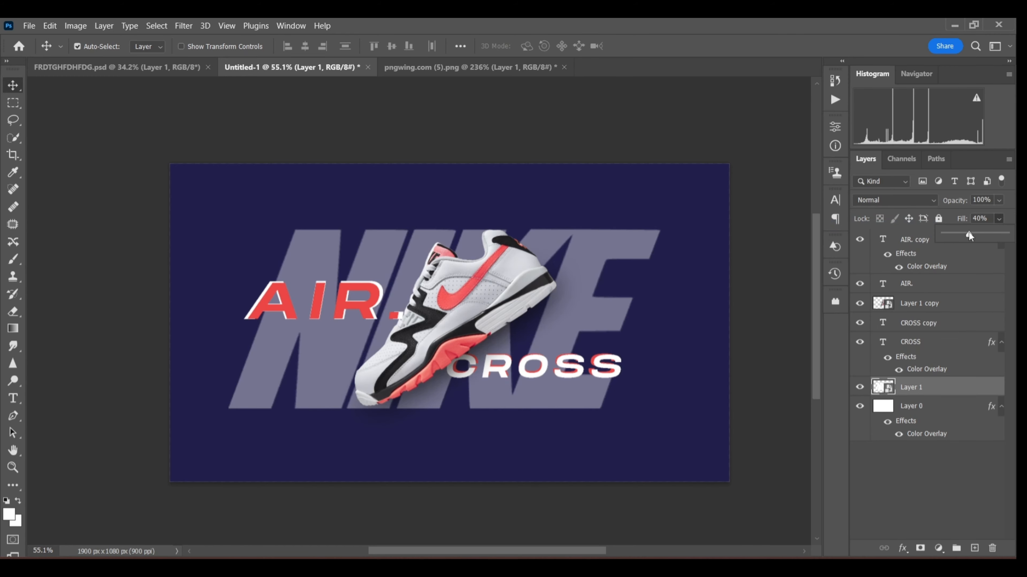
key(Return)
text(15)
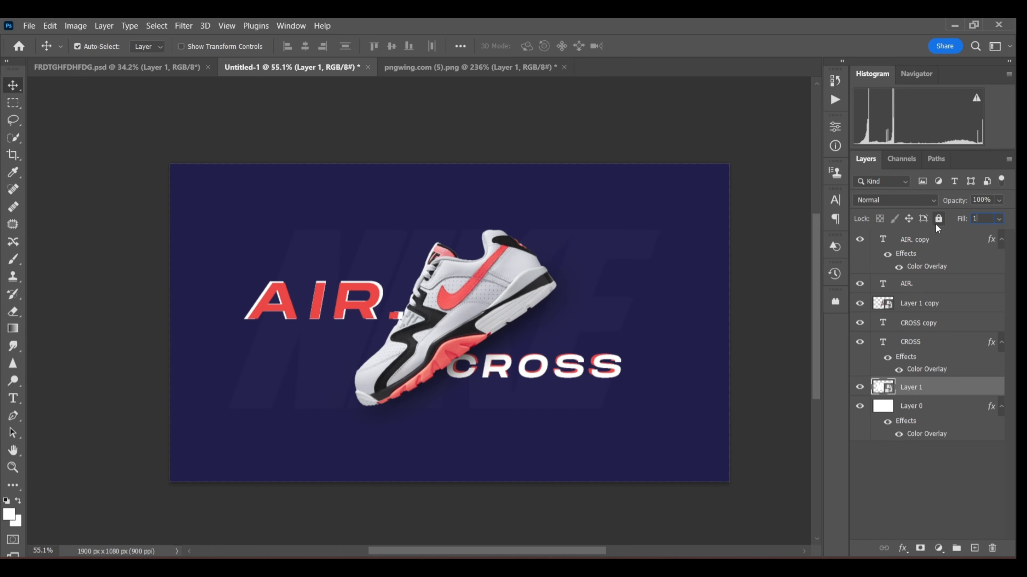
Add an Exposure adjustment above Layer 0 with Exposure -1.39, Offset +0.0027 and Gamma Correction 0.86.
click(932, 408)
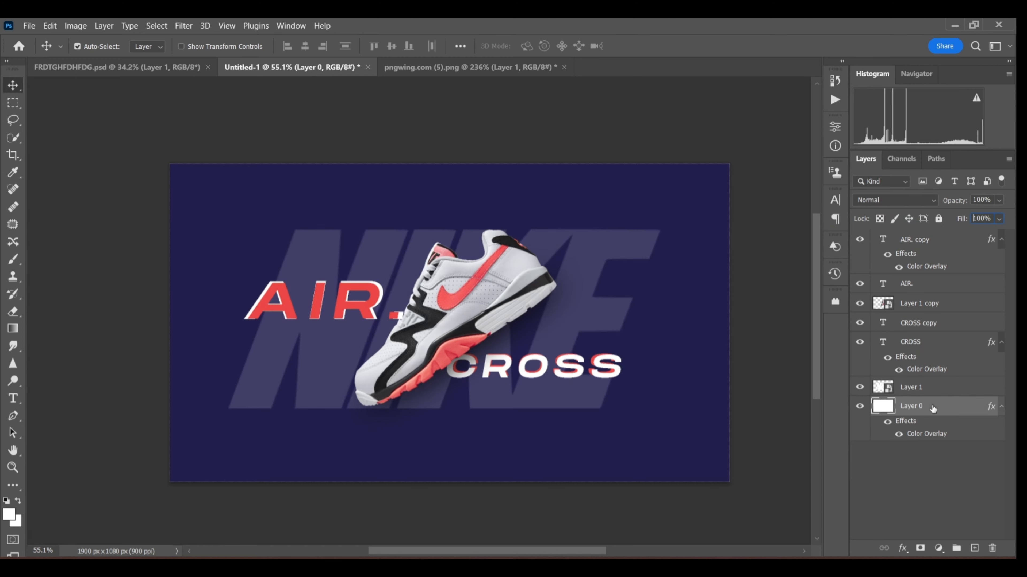
click(938, 549)
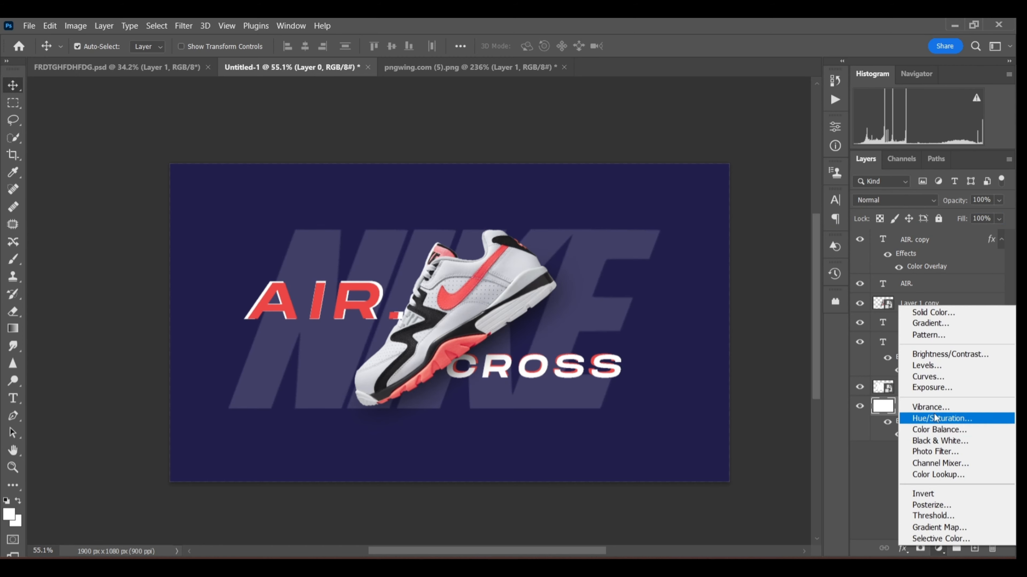
click(925, 395)
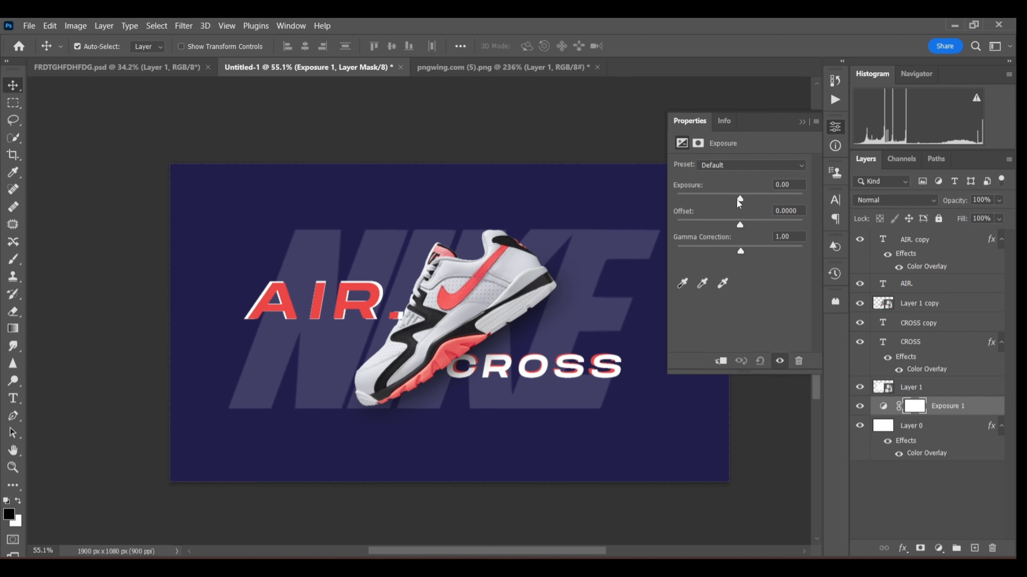
drag(737, 199, 740, 226)
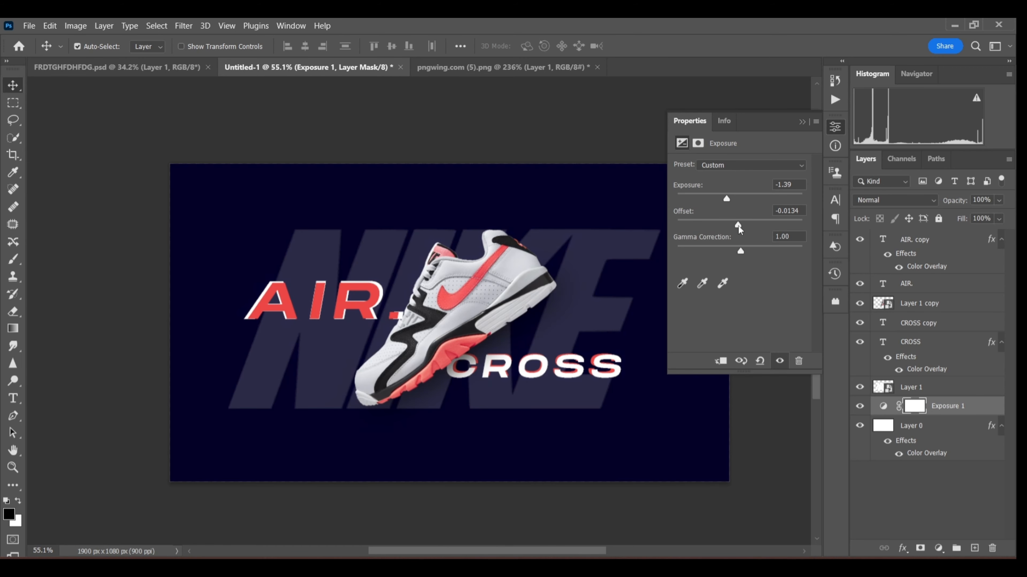
drag(739, 226, 747, 253)
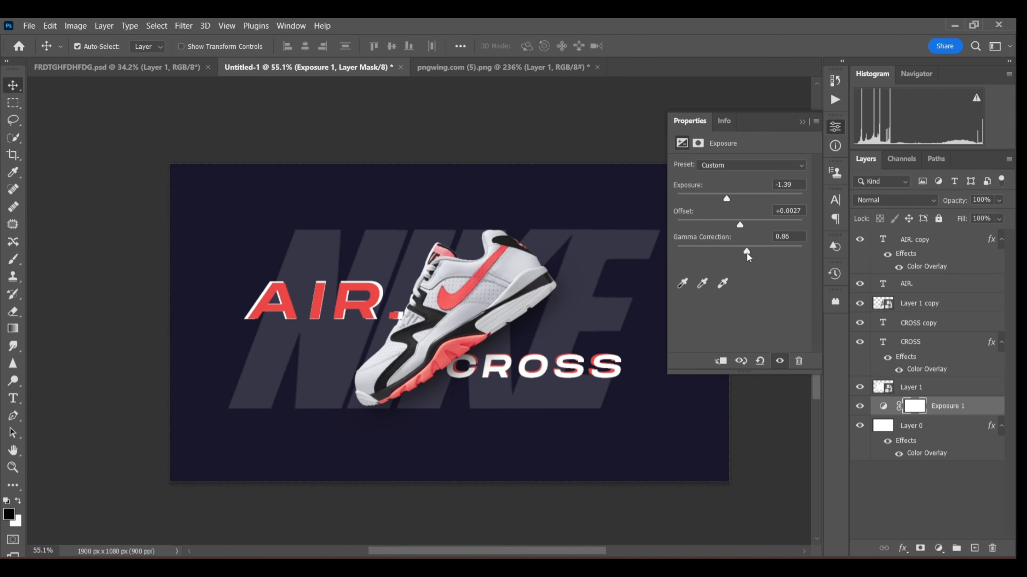
click(802, 122)
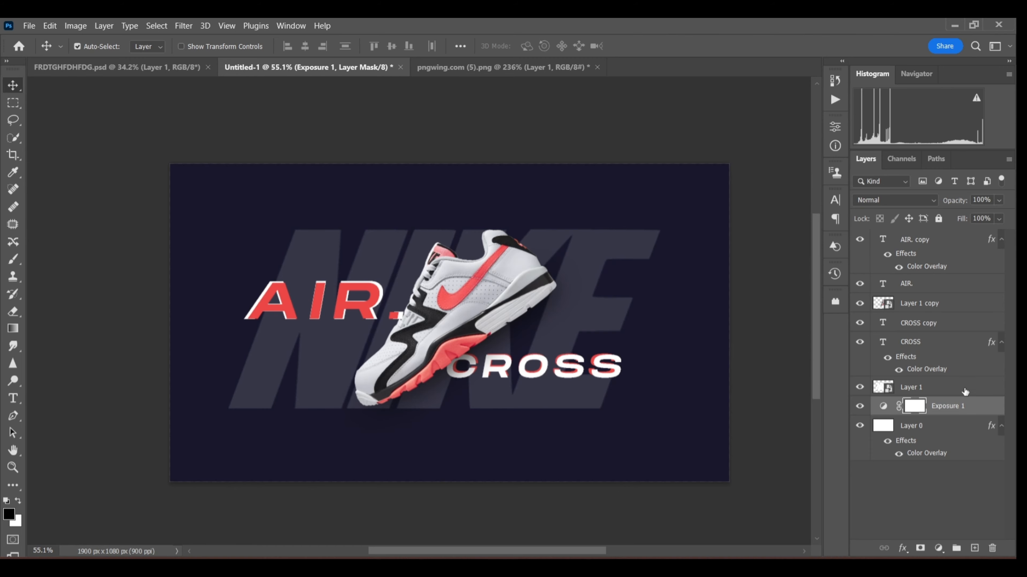
Merge the Exposure adjustment with background Layer 0, then toggle the merged layer's visibility to check it.
ctrl+click(953, 422)
right_click(954, 422)
click(844, 439)
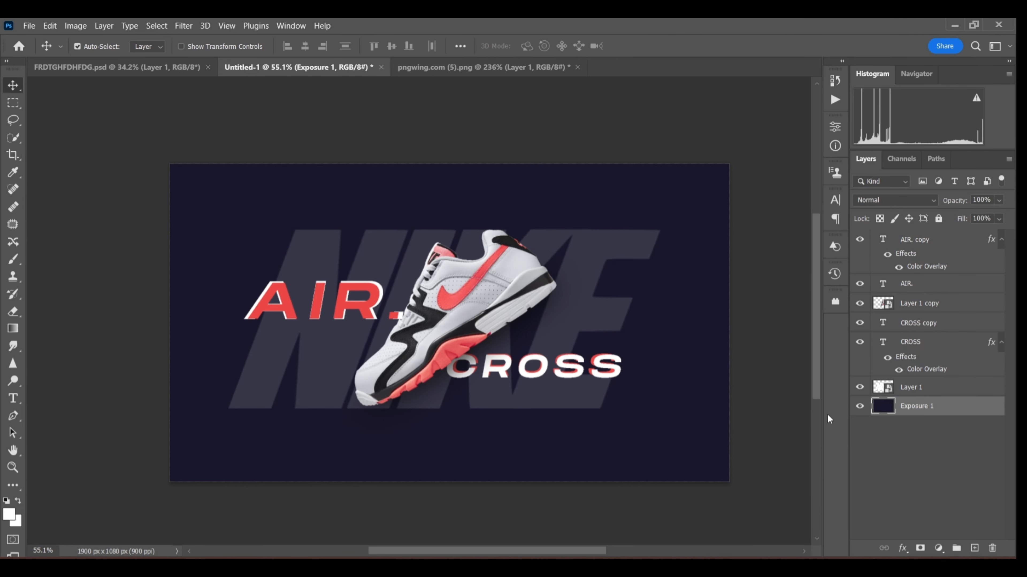
click(858, 407)
click(858, 407)
Set up the Pen tool in Shape mode with the recently used light red as fill and no stroke.
click(15, 419)
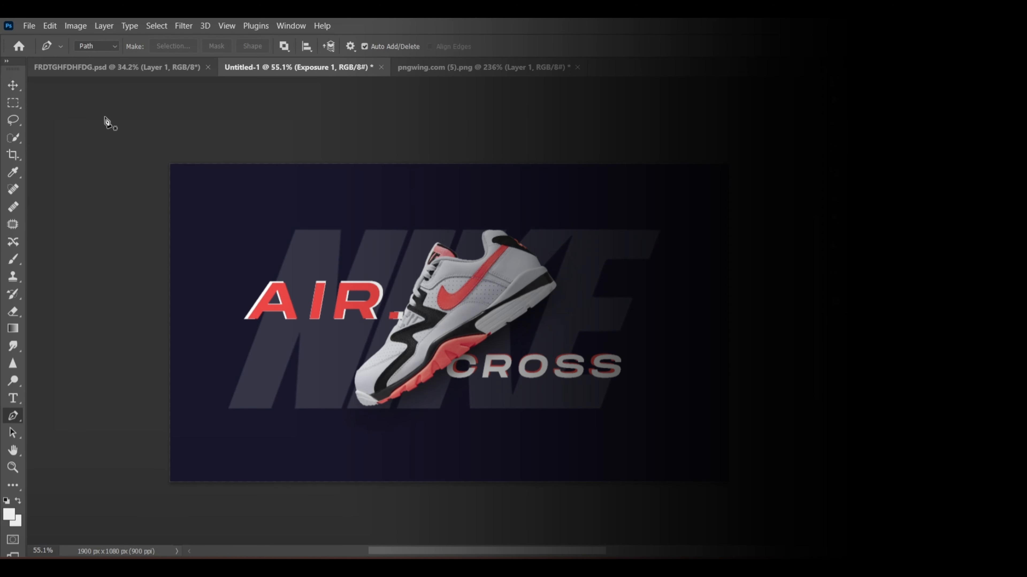
click(115, 47)
click(113, 56)
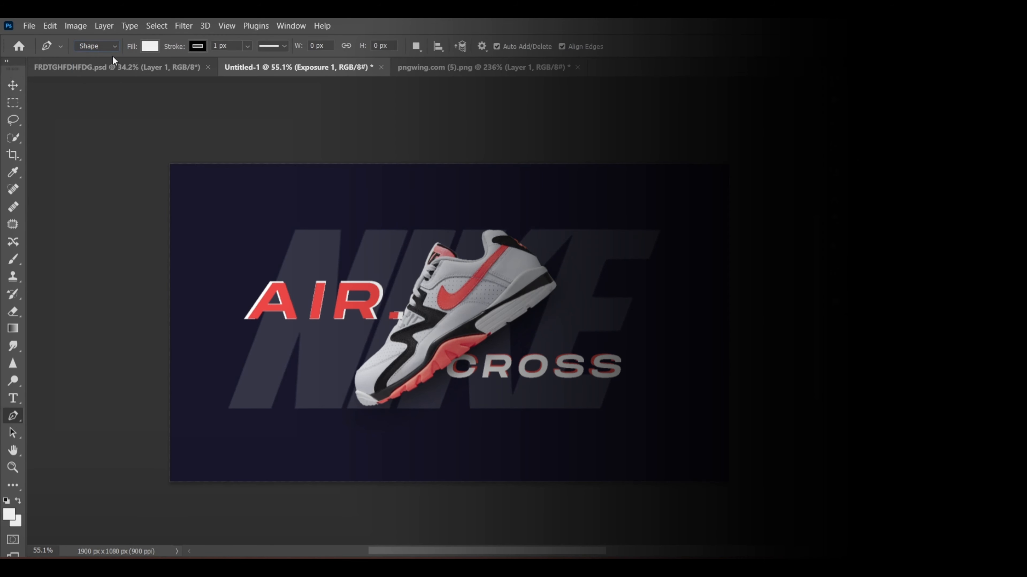
click(148, 47)
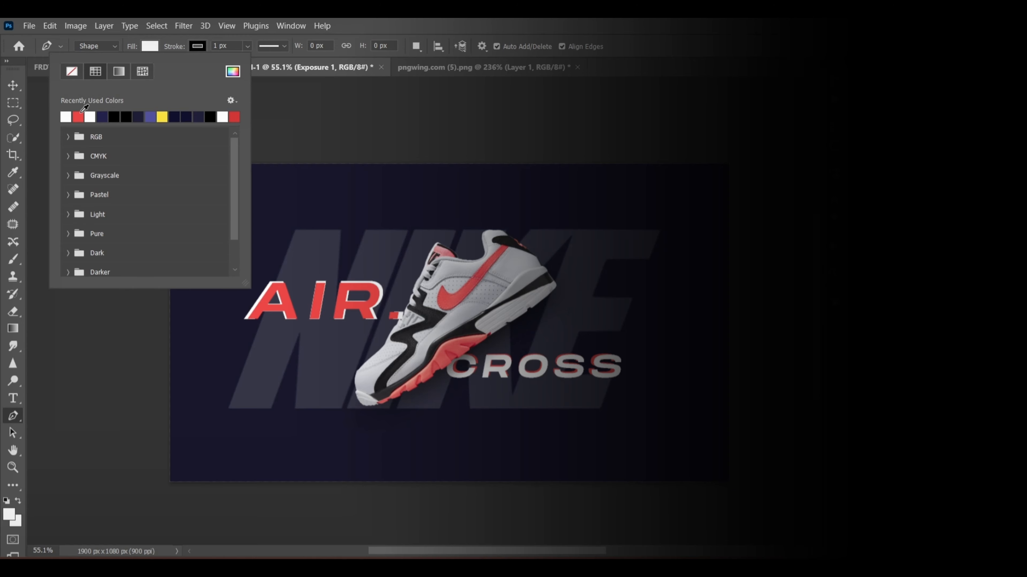
click(79, 116)
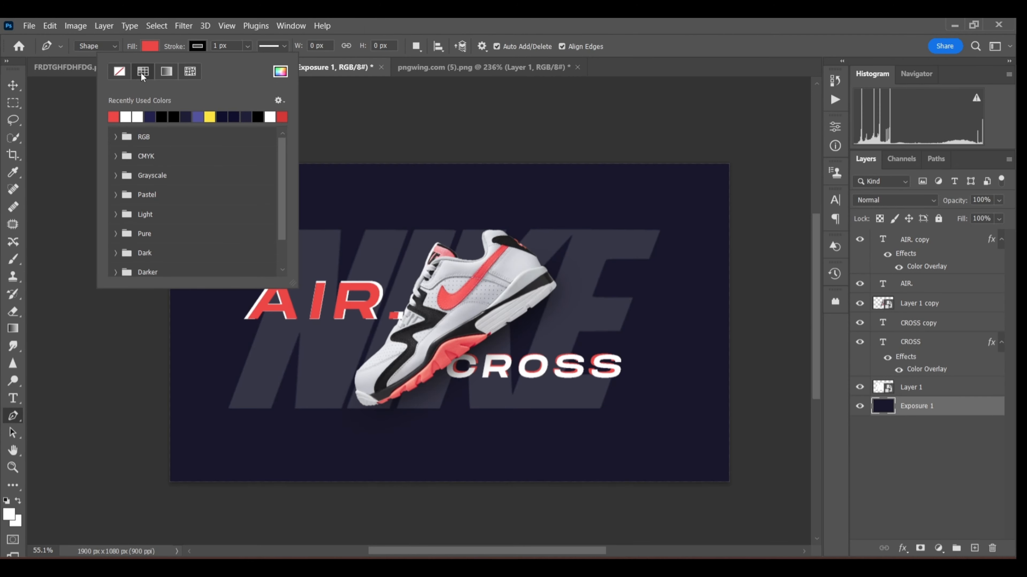
click(125, 72)
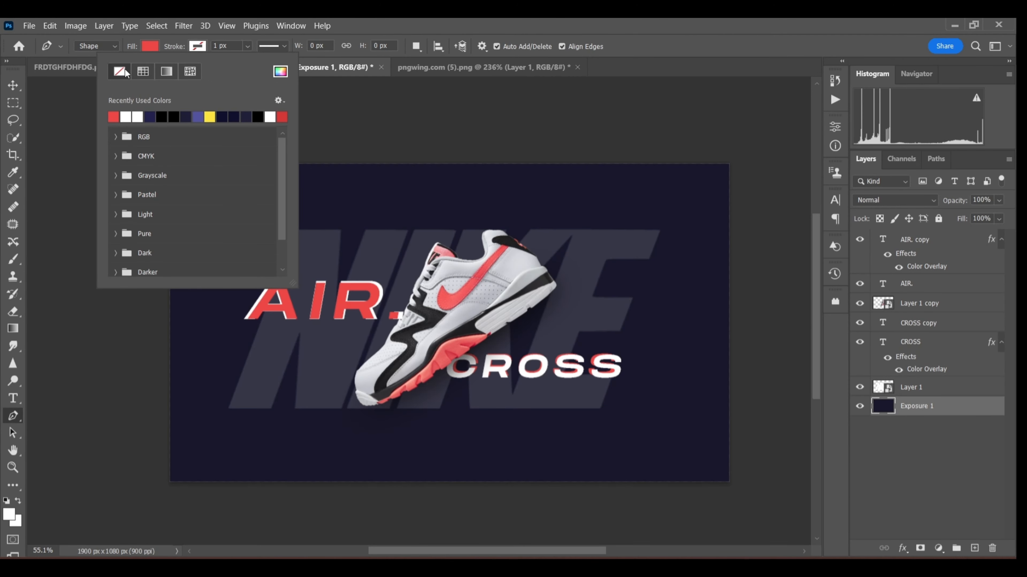
Draw a red wedge about 275 by 288 px tapering from above the heel onto the shoe's swoosh, and move its layer to the top.
click(533, 176)
click(531, 174)
click(572, 196)
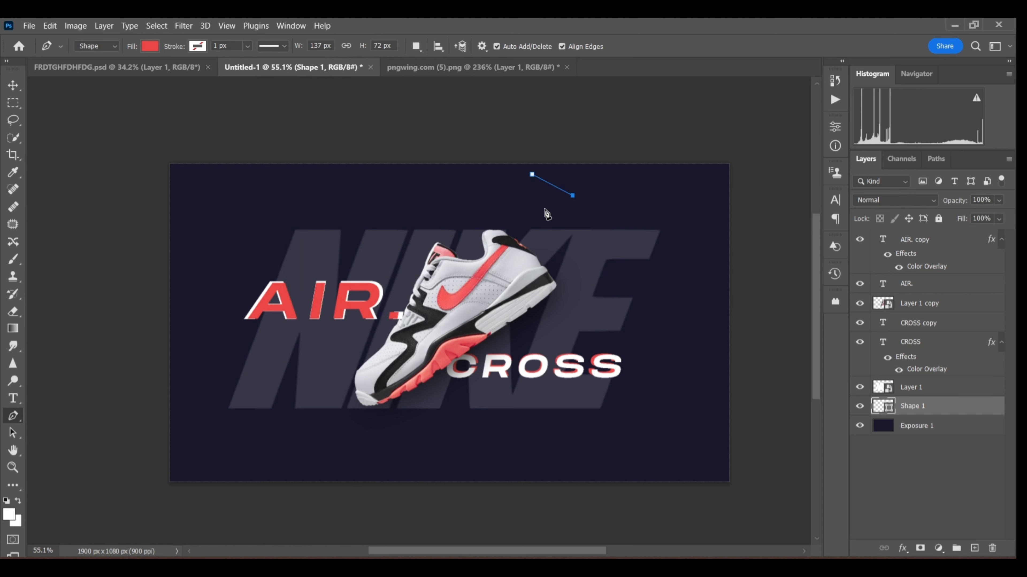
click(512, 230)
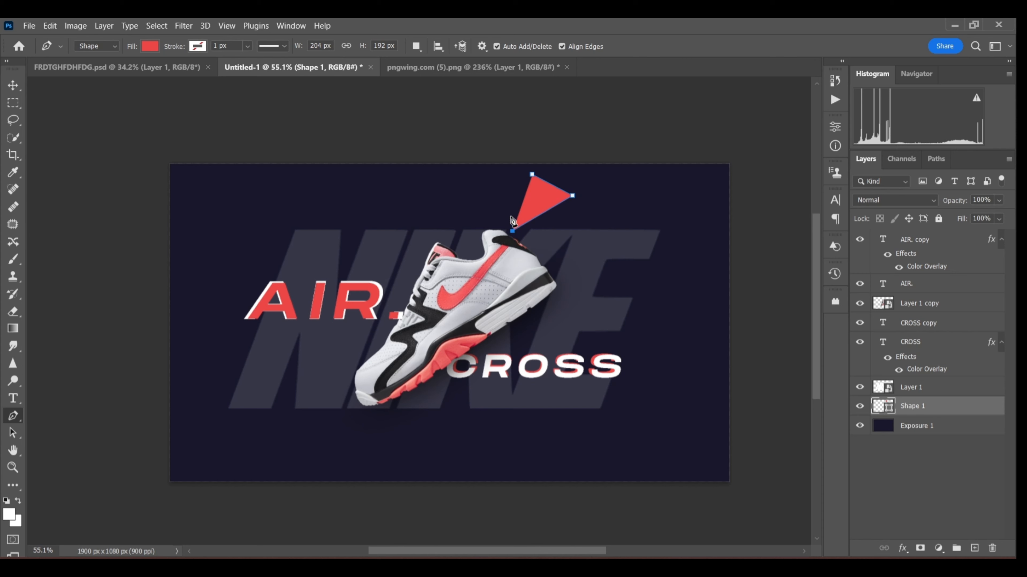
key(ctrl+z)
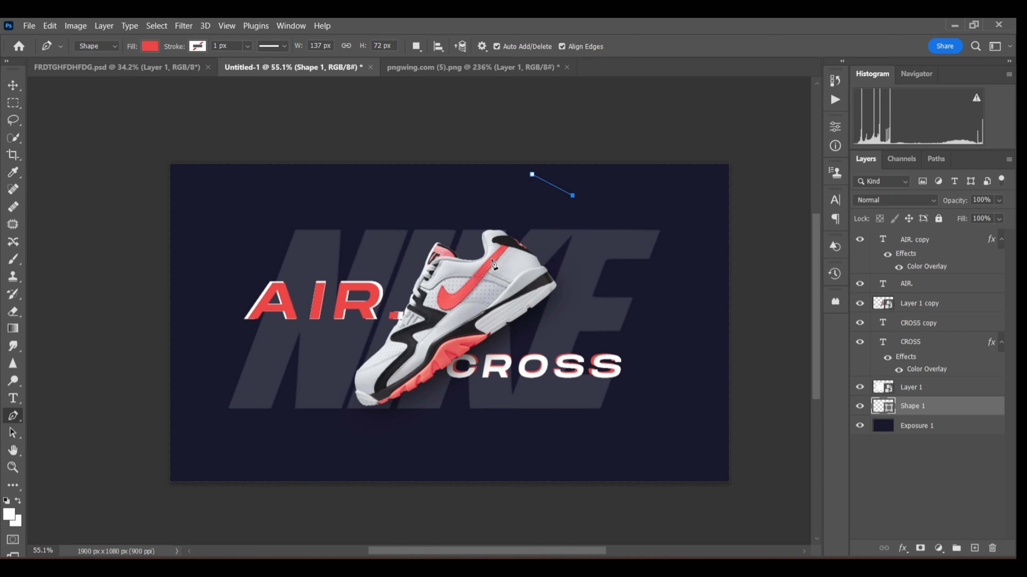
click(492, 261)
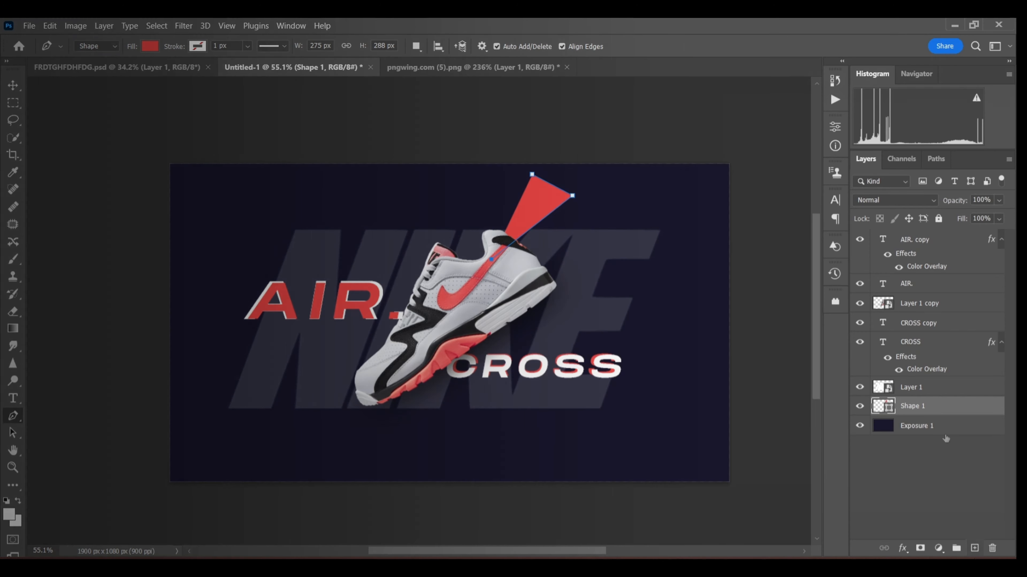
drag(939, 404, 935, 238)
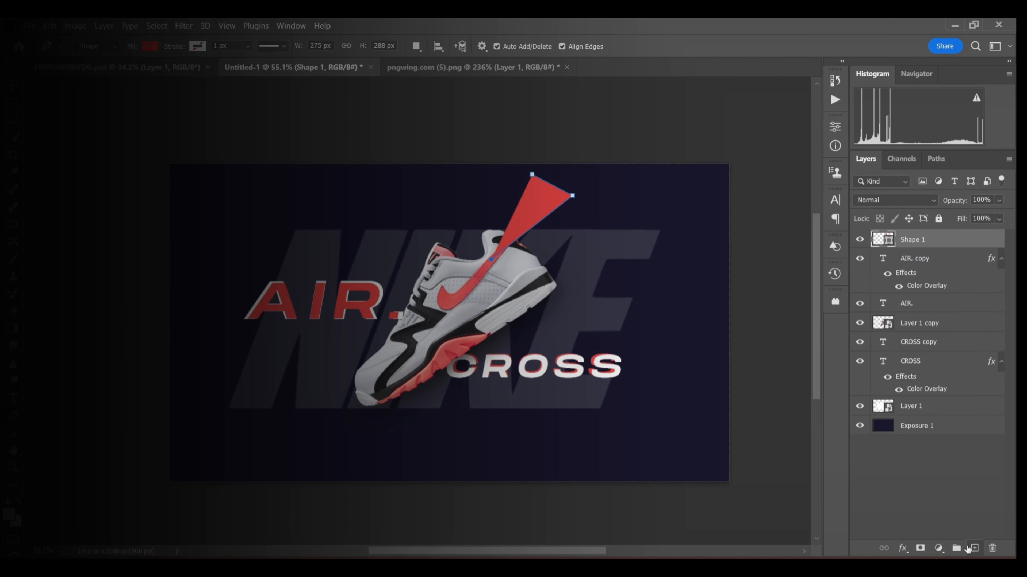
On a new layer, draw a triangle about 136 by 72 px along the wedge's upper edge, filled with a more saturated red.
click(974, 548)
scroll(547, 177, up, 15)
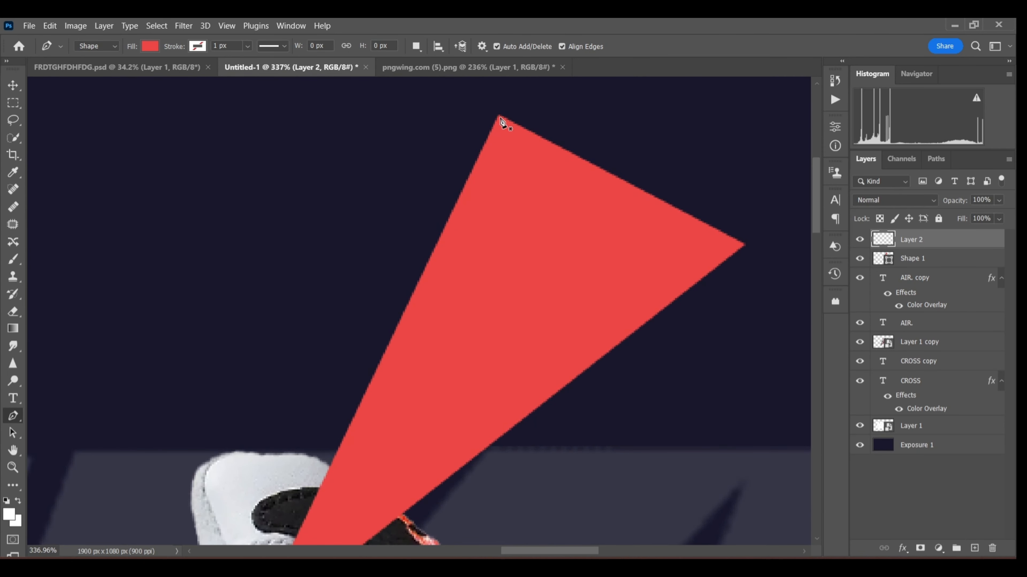
click(153, 47)
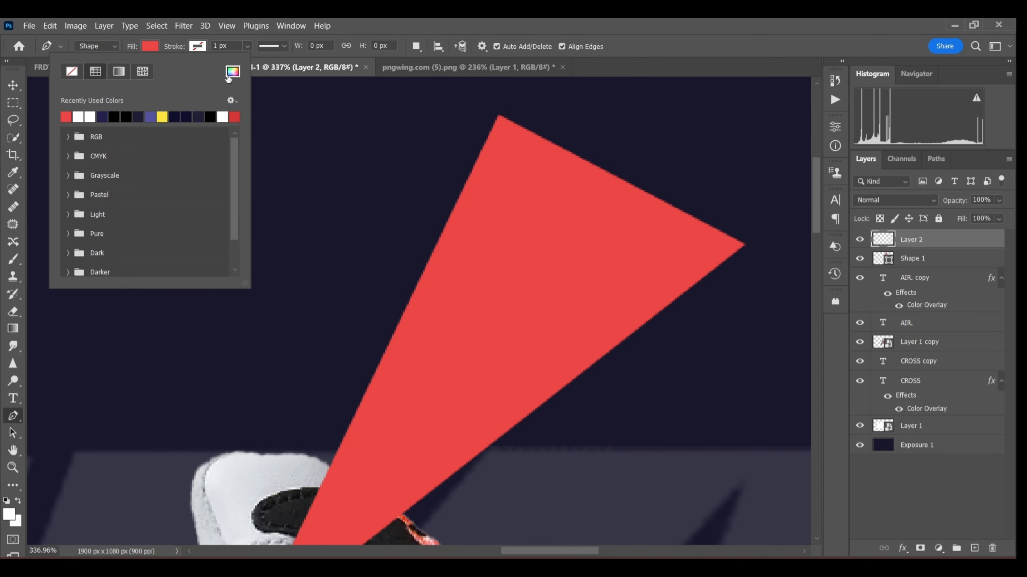
click(232, 71)
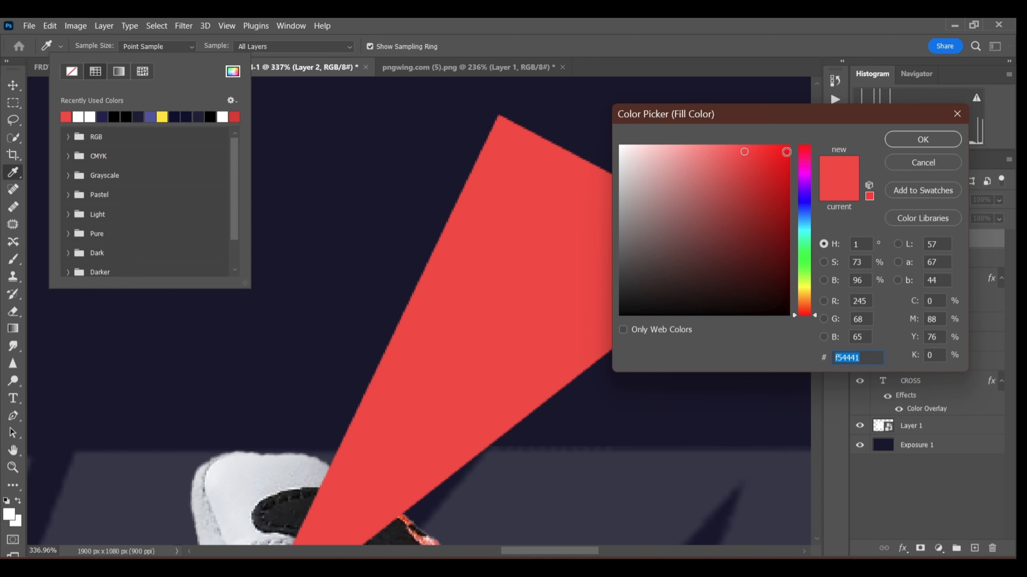
click(786, 152)
click(919, 147)
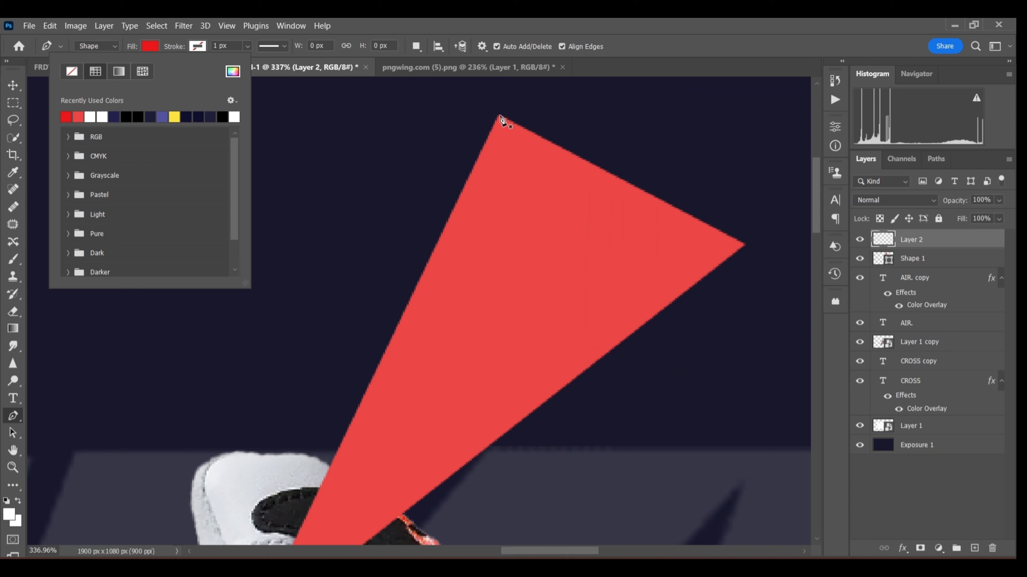
click(498, 116)
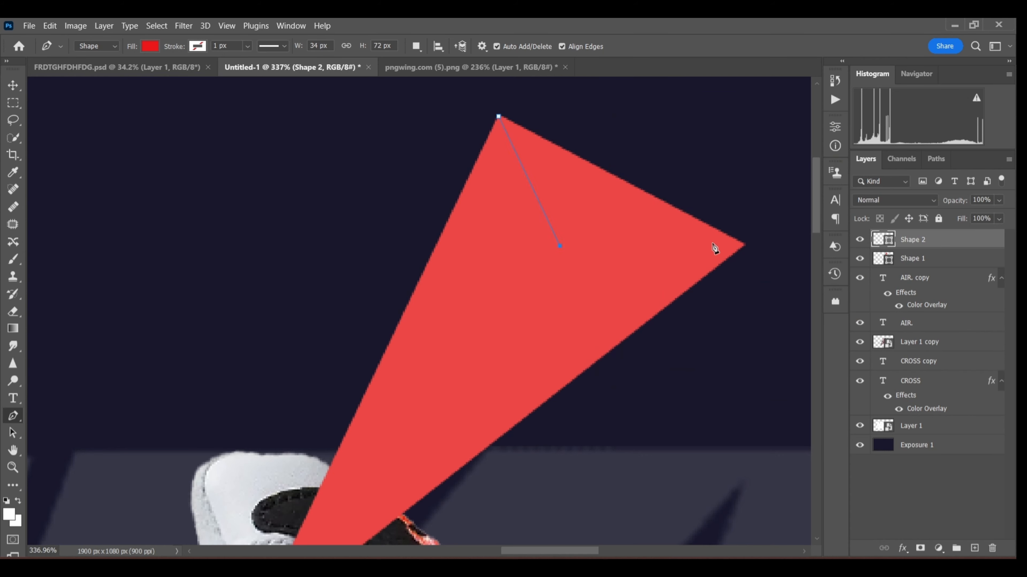
click(744, 245)
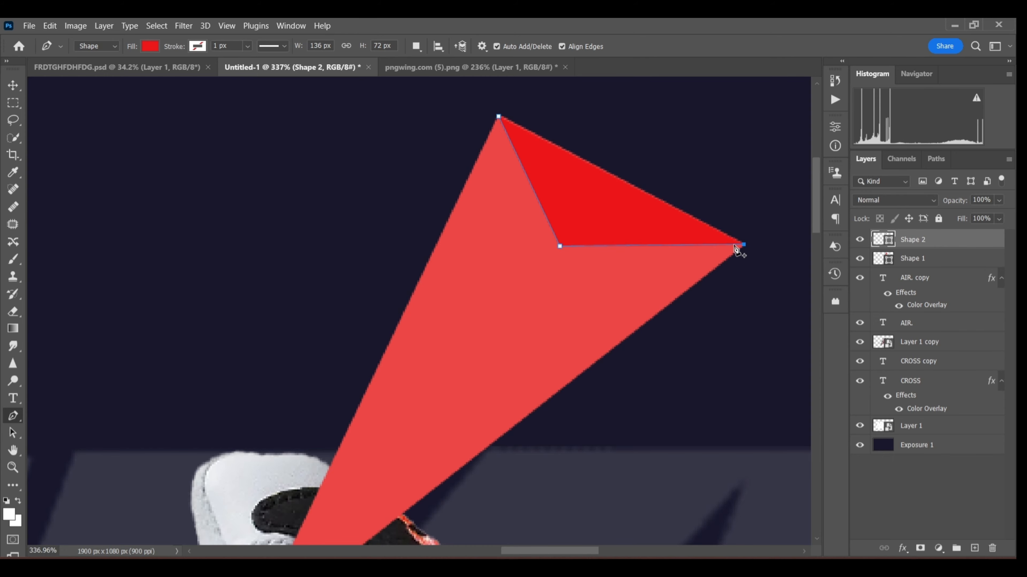
Create a new layer and set the Pen shape fill to the lighter red #f85e5b.
click(974, 548)
scroll(542, 290, down, 3)
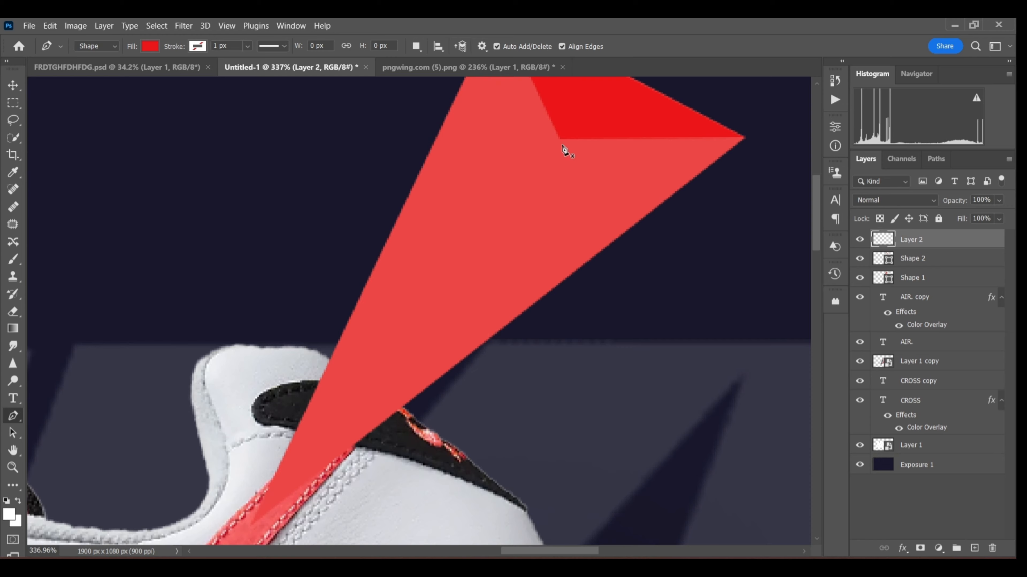
click(151, 46)
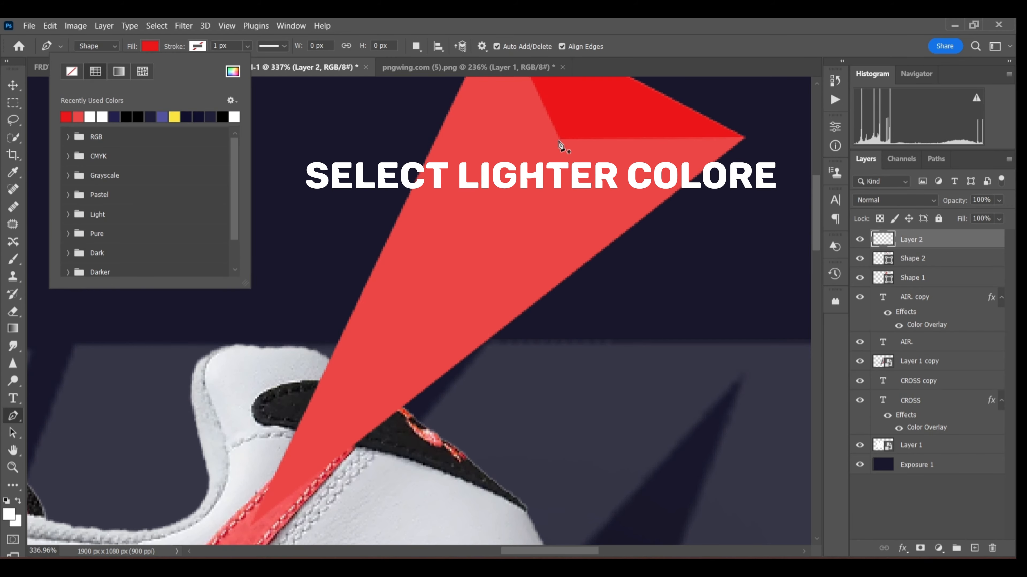
click(232, 71)
click(529, 211)
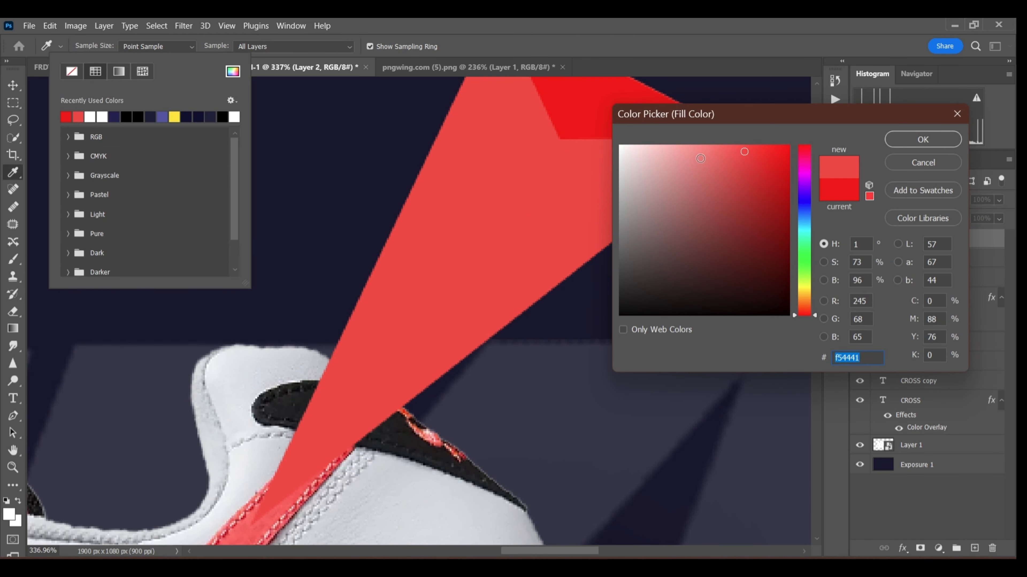
click(718, 153)
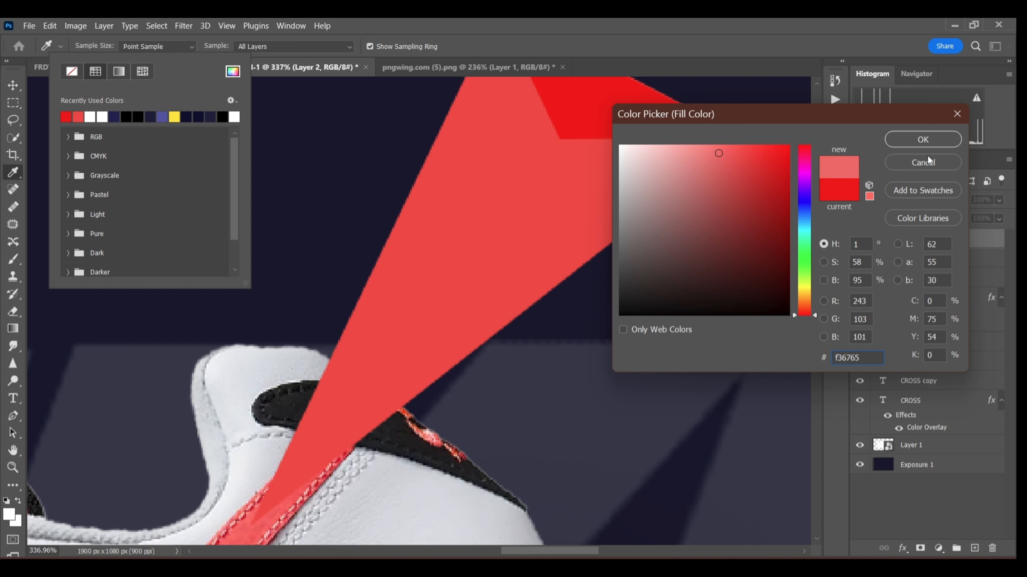
click(786, 199)
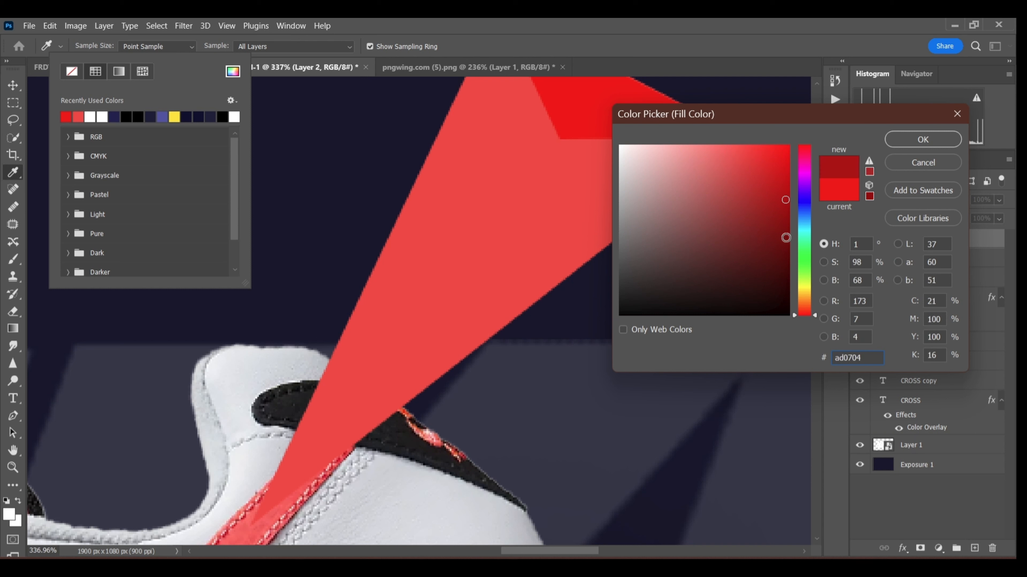
click(788, 212)
click(713, 152)
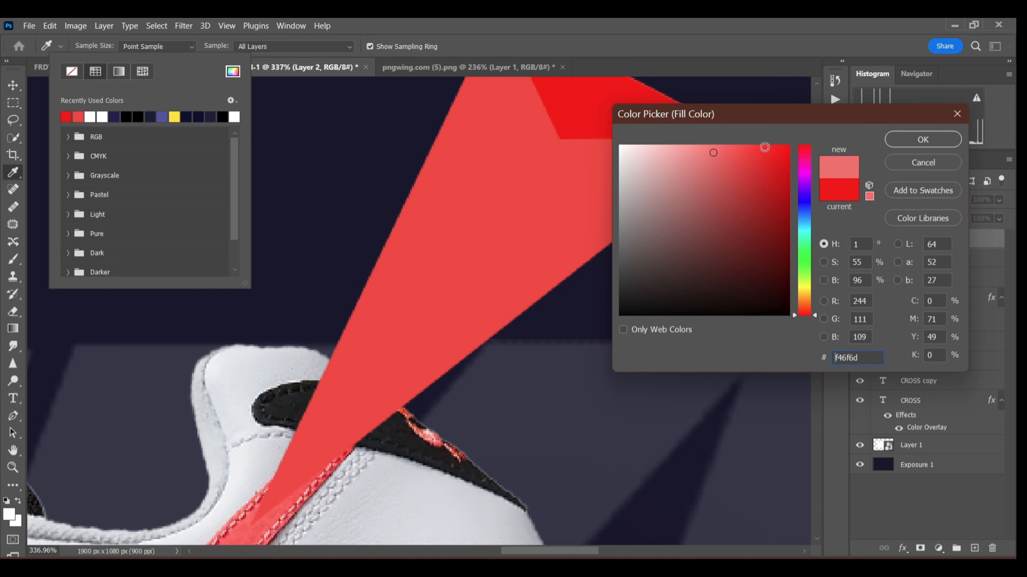
click(727, 149)
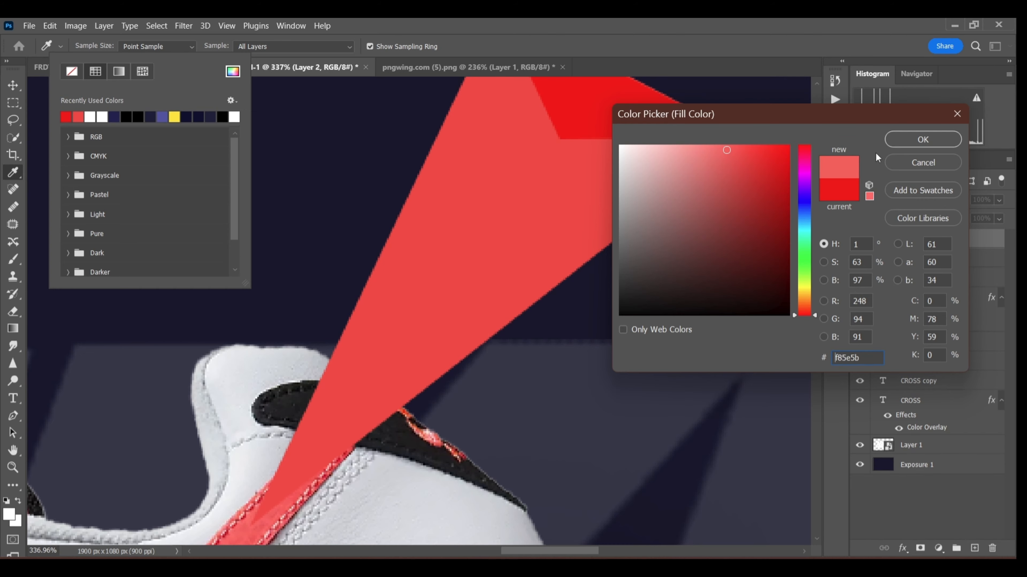
click(923, 139)
Draw a lighter facet about 171 by 287 px along the wedge's left side, from the inner corner down to the swoosh and up to the apex.
scroll(574, 137, up, 2)
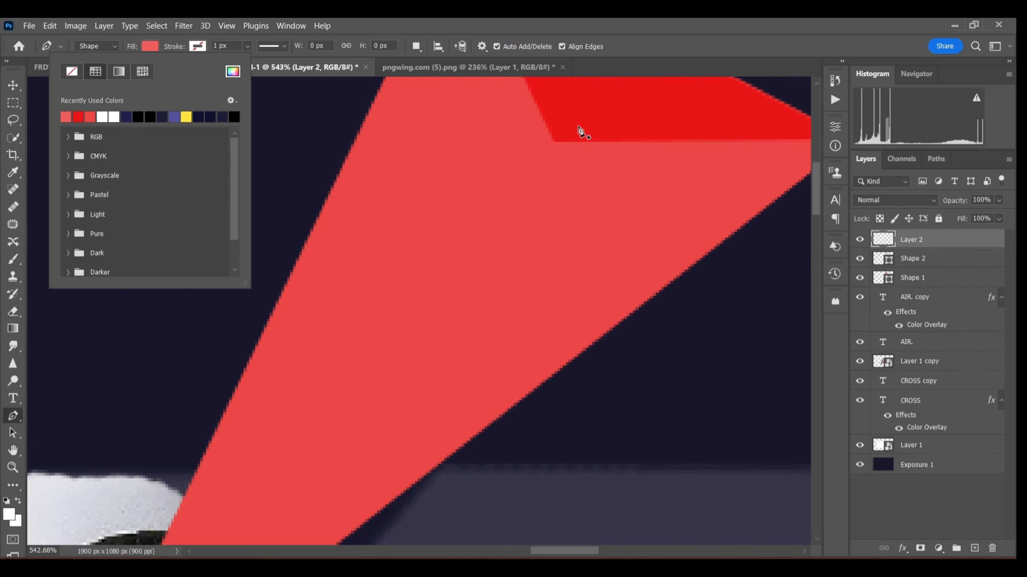
scroll(580, 132, up, 1)
click(546, 153)
scroll(236, 275, down, 3)
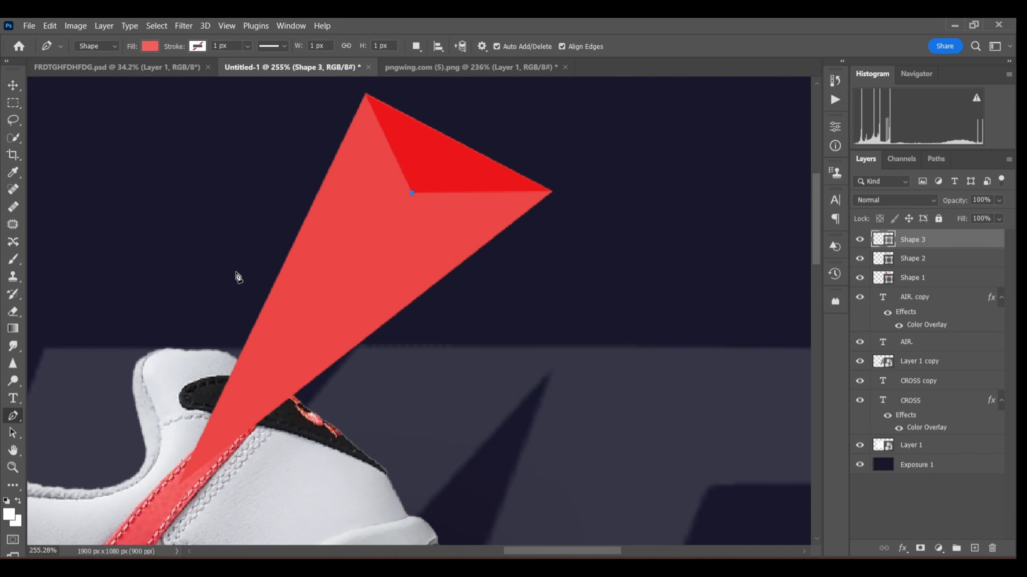
scroll(224, 455, up, 2)
scroll(224, 455, down, 2)
scroll(273, 431, up, 5)
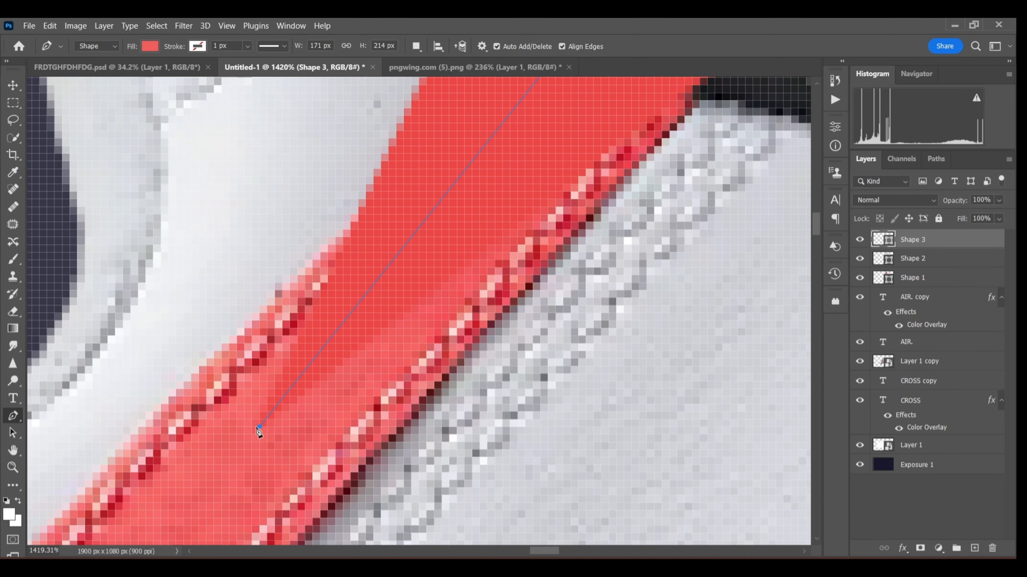
scroll(259, 433, down, 8)
scroll(491, 185, up, 3)
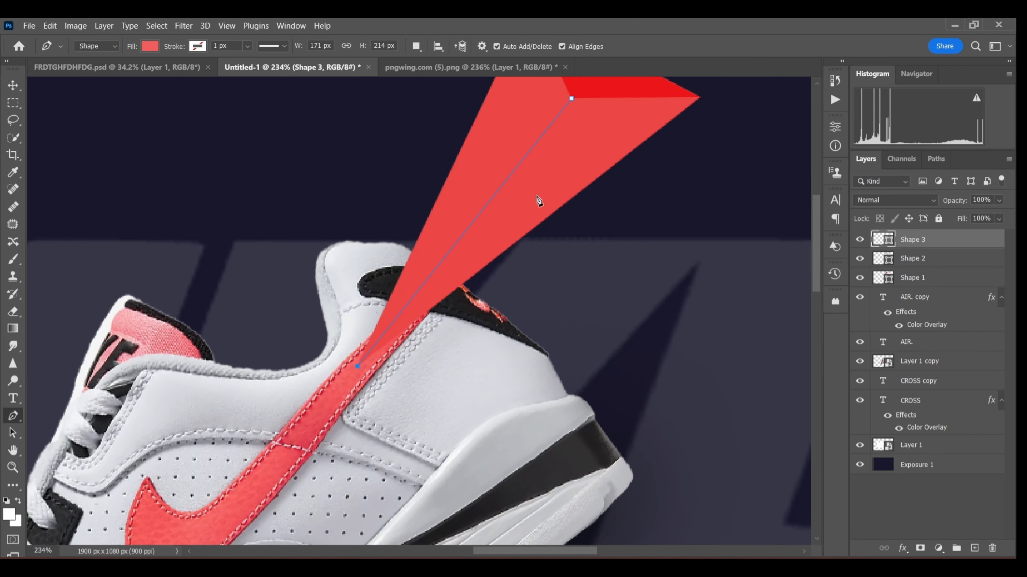
scroll(539, 202, up, 6)
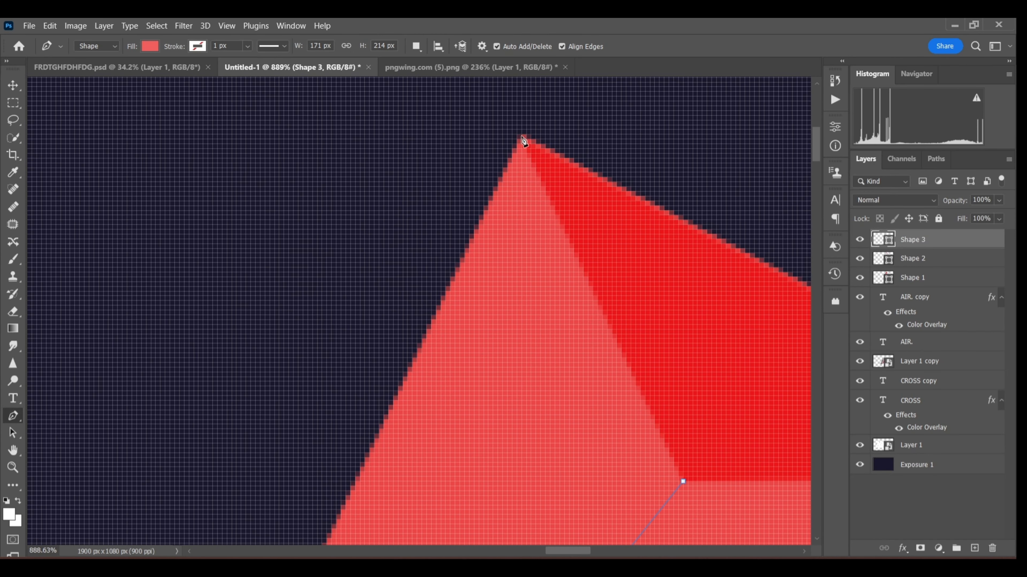
click(523, 140)
scroll(525, 210, down, 7)
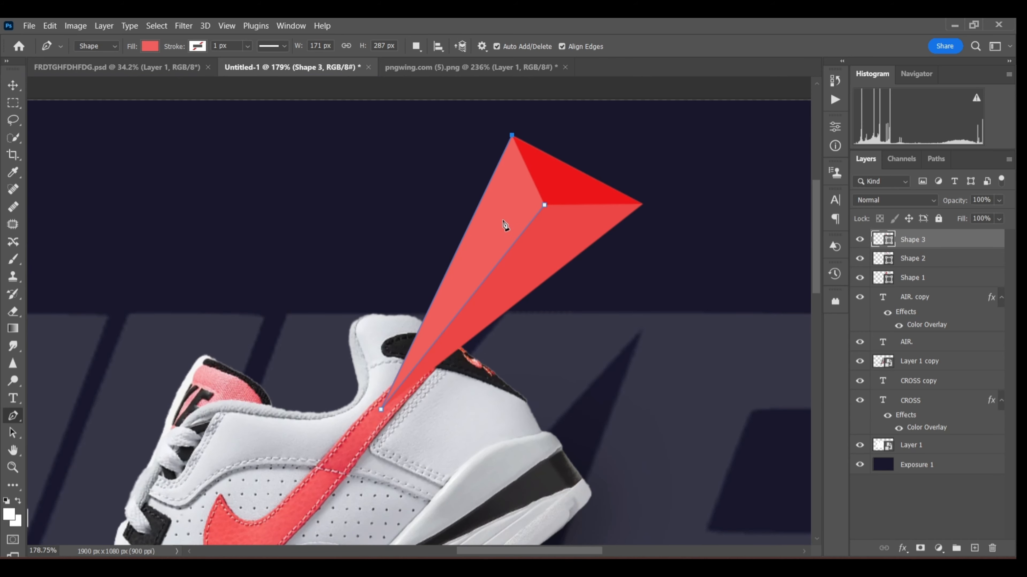
Convert the three red facet shape layers into a single smart object.
click(953, 279)
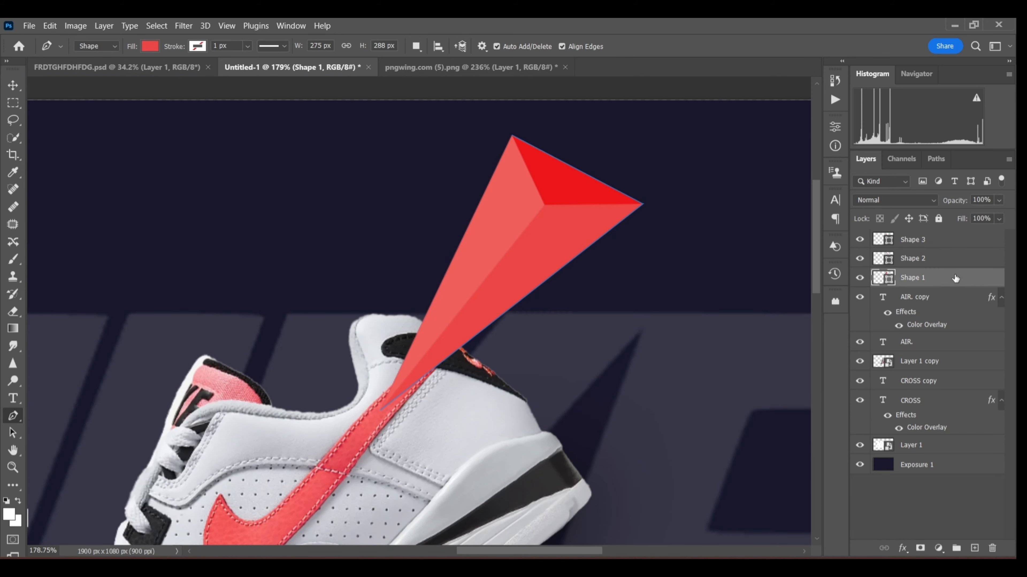
scroll(469, 278, down, 2)
scroll(290, 390, up, 1)
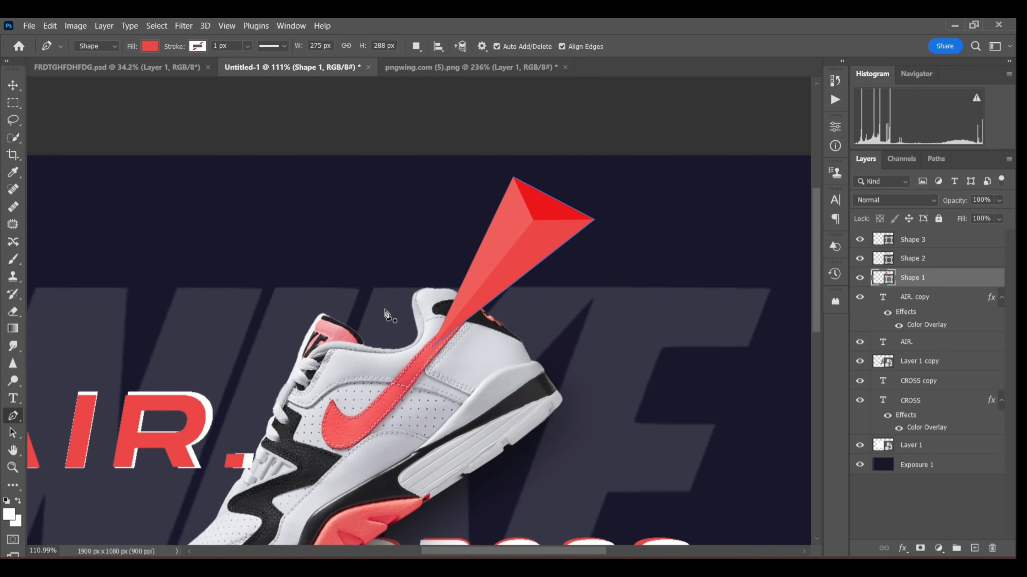
shift+click(941, 242)
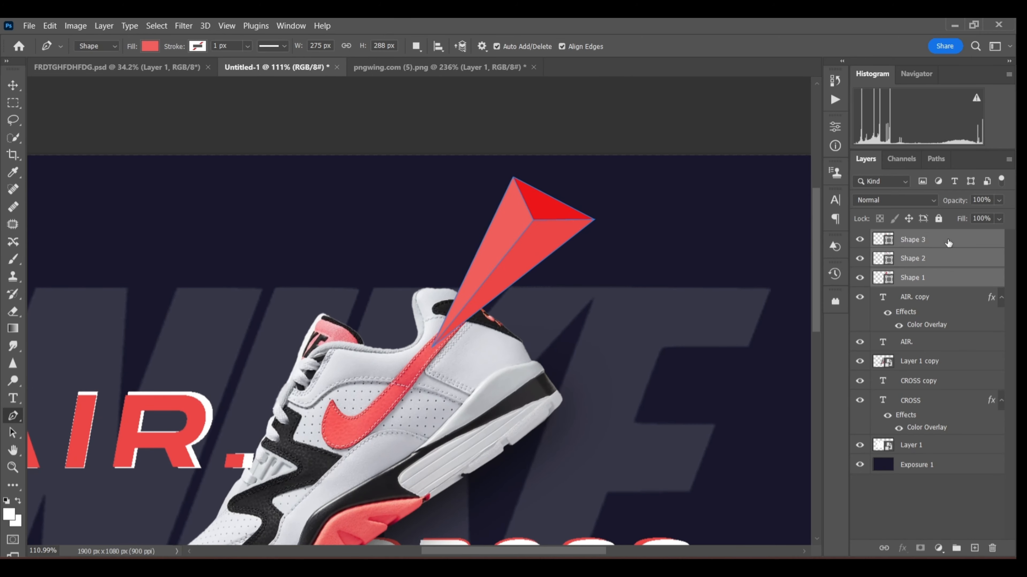
right_click(930, 241)
click(893, 226)
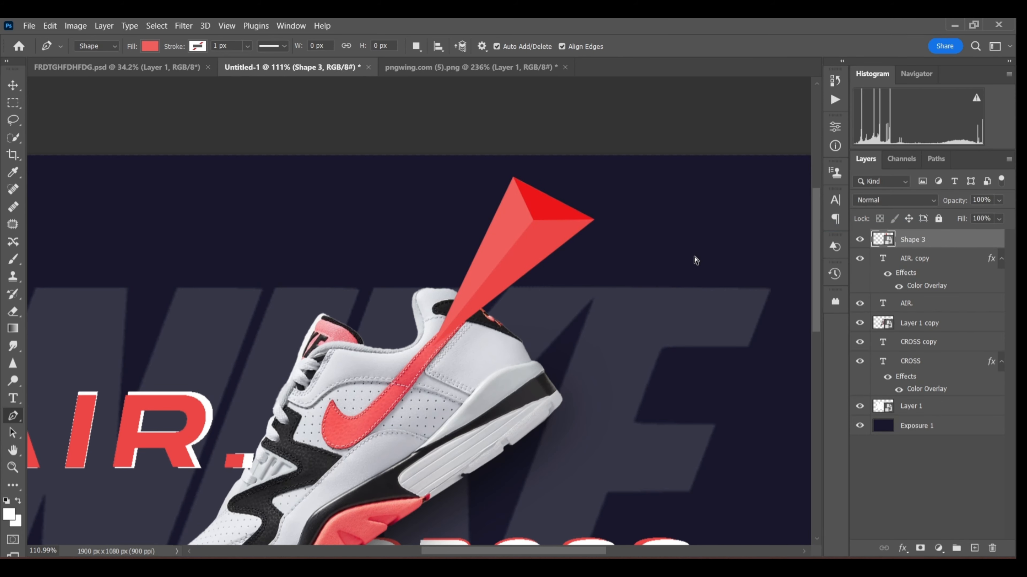
key(ctrl+t)
drag(567, 289, 656, 259)
scroll(655, 259, down, 6)
drag(671, 195, 654, 213)
drag(663, 210, 673, 226)
drag(621, 284, 612, 281)
drag(612, 278, 612, 273)
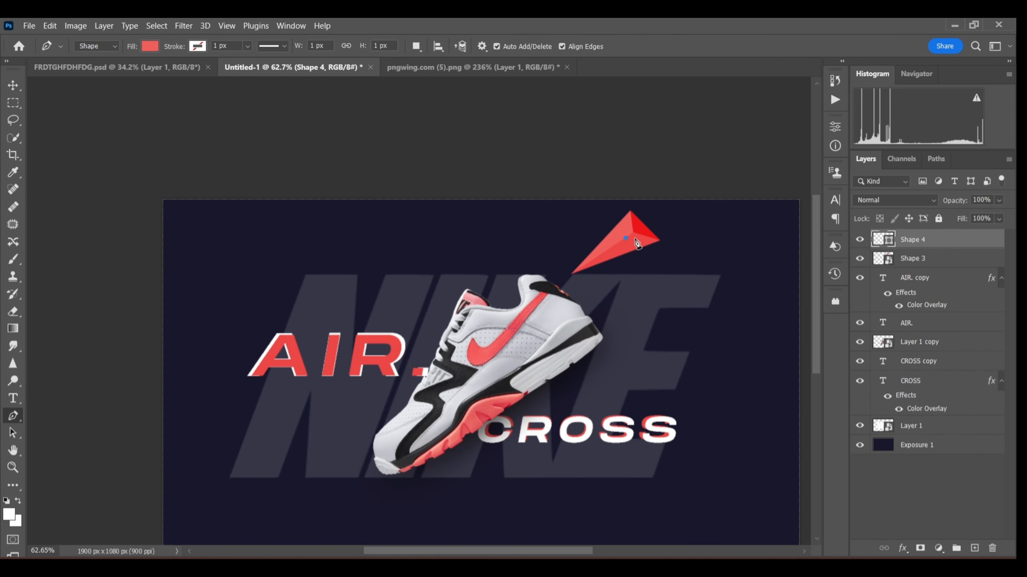
key(v)
key(ctrl+z)
key(ctrl+z)
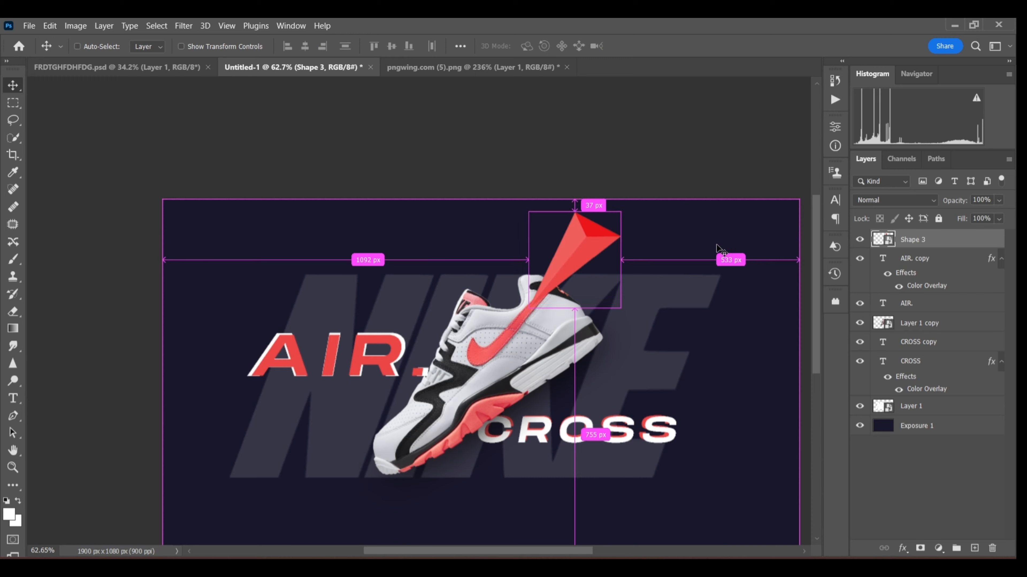
Shrink and rotate the faceted red wedge and place it between the shoe's heel and the CROSS text.
key(ctrl+t)
drag(627, 207, 651, 353)
drag(670, 335, 646, 351)
Copy the faceted wedge to below the AIR. text, made smaller and rotated so its tip points toward the shoe.
drag(616, 385, 355, 427)
key(Return)
key(ctrl+t)
drag(397, 380, 307, 434)
Place another small rotated copy of the faceted wedge above the period of AIR., beside the shoe's laces.
drag(427, 407, 460, 350)
key(Return)
key(ctrl+t)
drag(449, 352, 441, 347)
key(Return)
scroll(422, 339, up, 12)
key(ctrl+t)
drag(545, 350, 544, 355)
key(Return)
scroll(545, 352, down, 3)
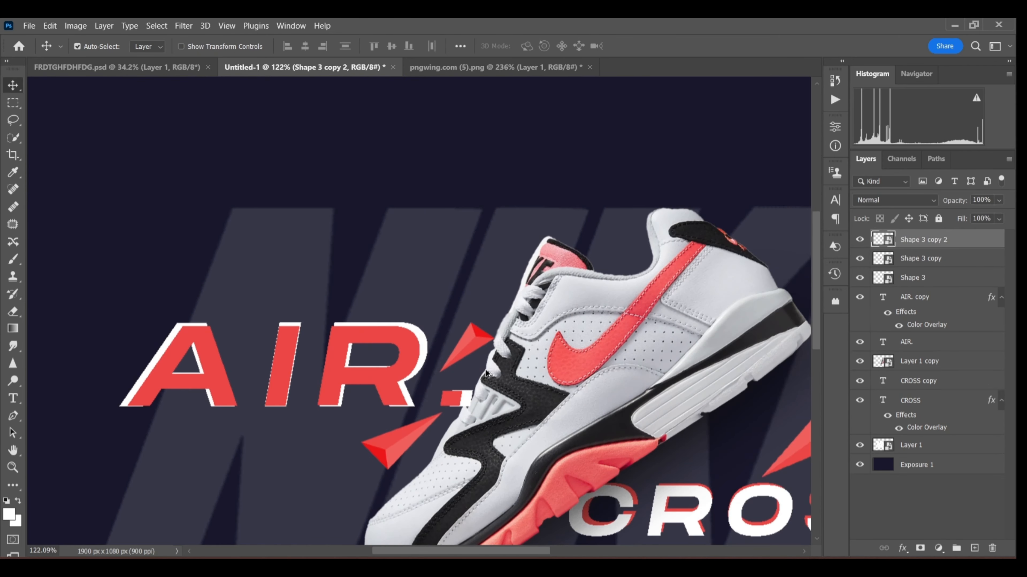
Add a third copy of the faceted wedge near the period of AIR., next to the shoe.
key(ctrl+t)
drag(474, 347, 473, 384)
key(Return)
scroll(474, 278, down, 9)
scroll(474, 279, up, 3)
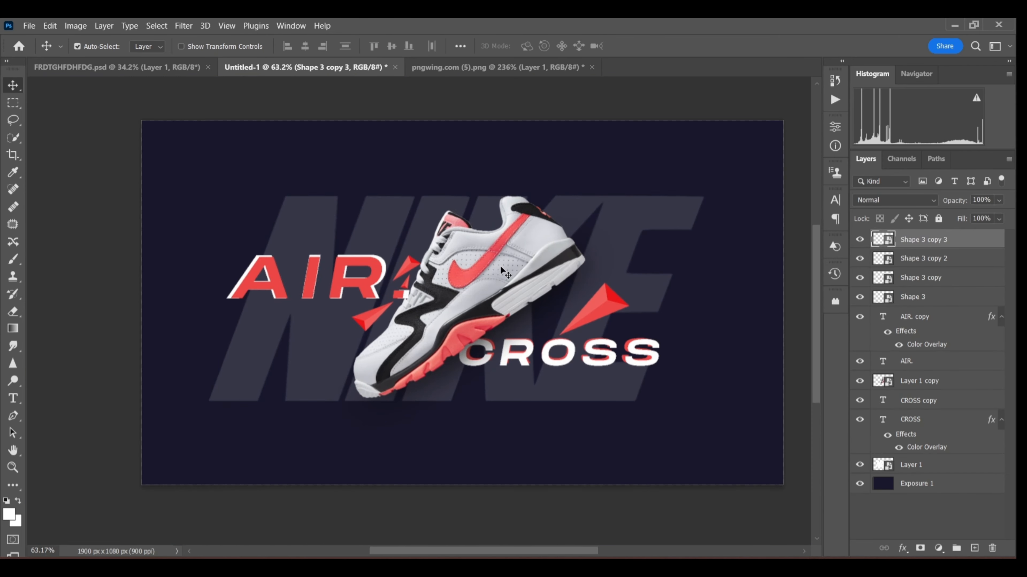
Duplicate the shoe layer and turn the lower copy into a backdrop enlarged to about 162% with 10% fill.
click(474, 280)
key(ctrl+j)
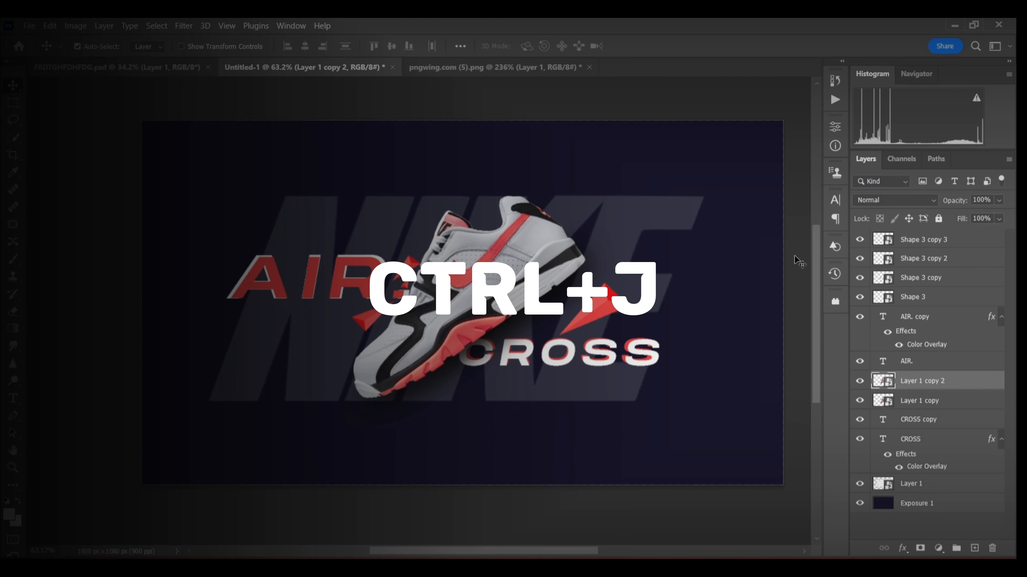
click(962, 400)
key(ctrl+t)
scroll(594, 419, down, 3)
drag(423, 428, 367, 482)
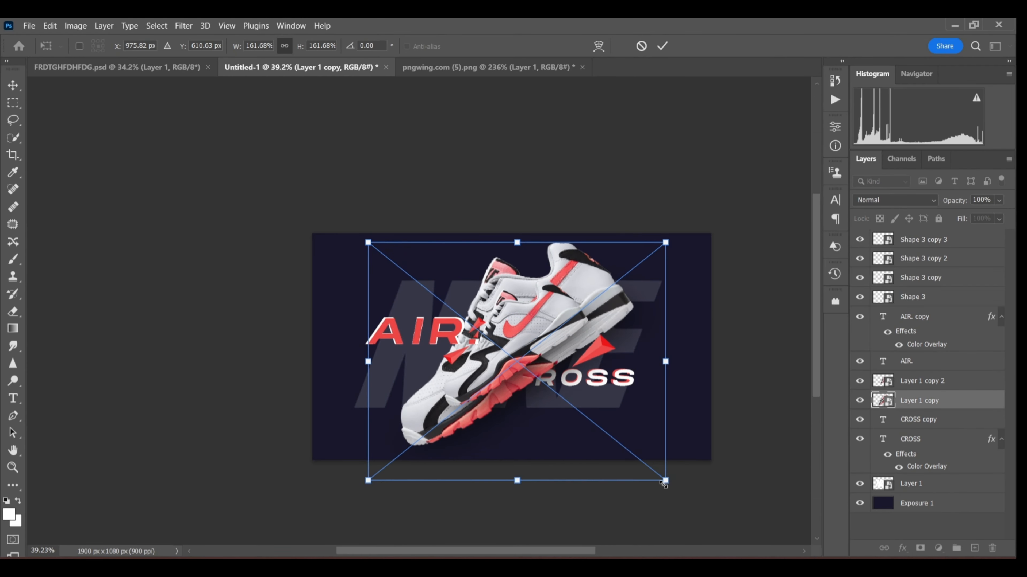
key(Return)
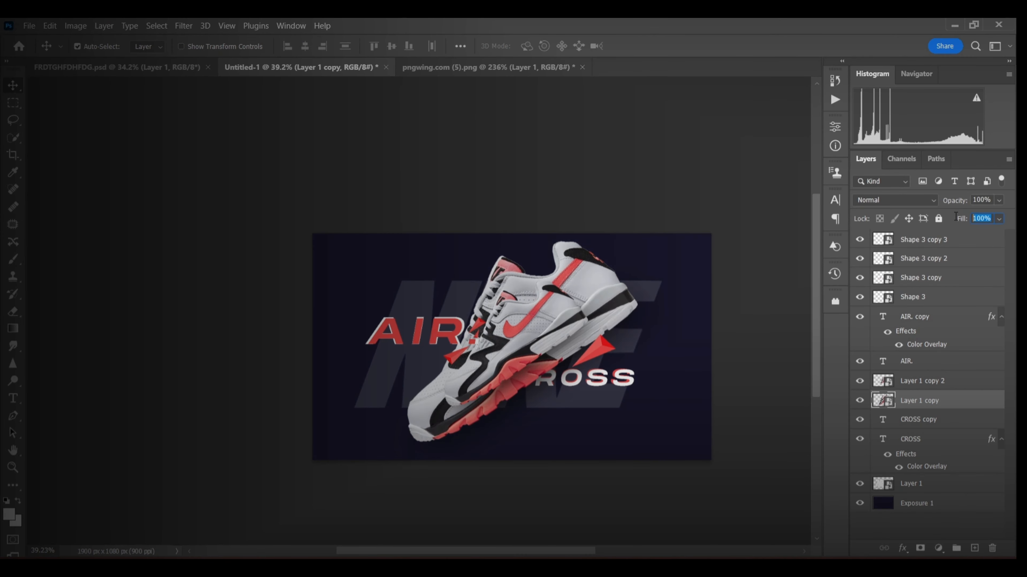
text(10)
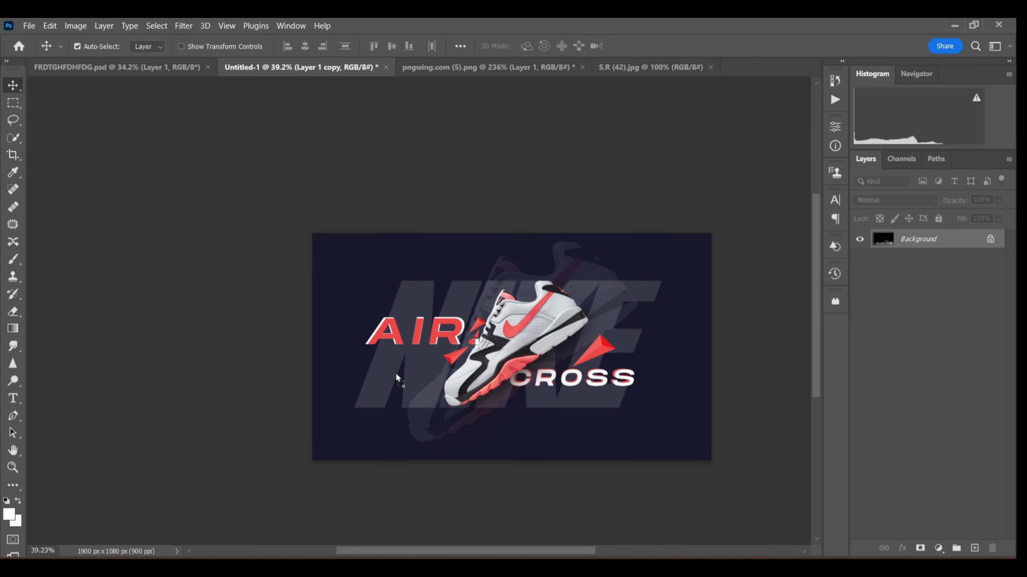
Bring the smoke image S.R (42).jpg into the banner beneath the main shoe and set its blend mode to Screen.
drag(396, 378, 404, 382)
drag(404, 382, 540, 379)
click(902, 199)
click(903, 316)
drag(596, 445, 764, 526)
Enlarge the smoke layer to about 175% and position it along the banner's bottom edge.
key(ctrl+t)
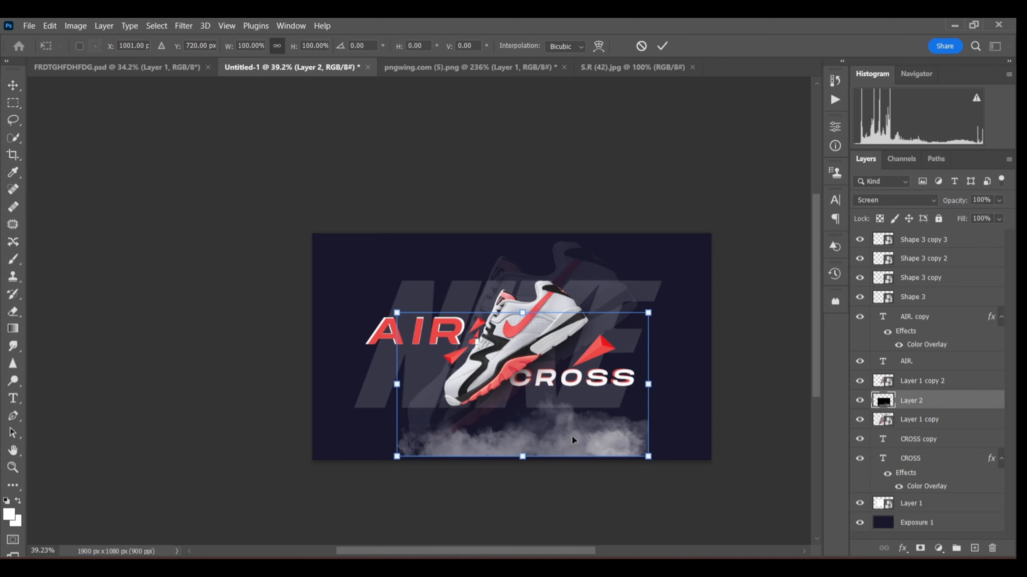
scroll(548, 392, down, 3)
drag(690, 484, 596, 431)
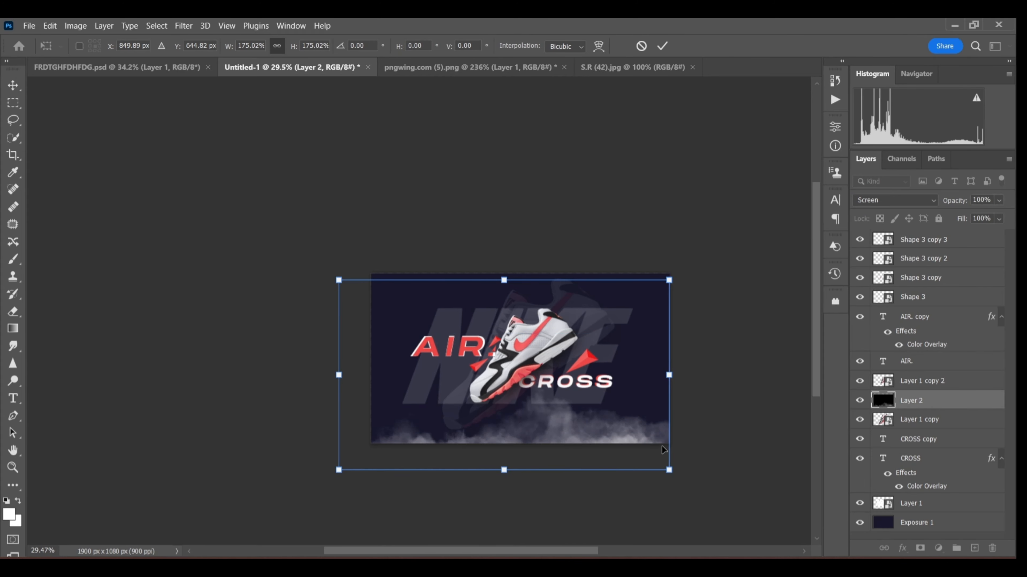
key(Return)
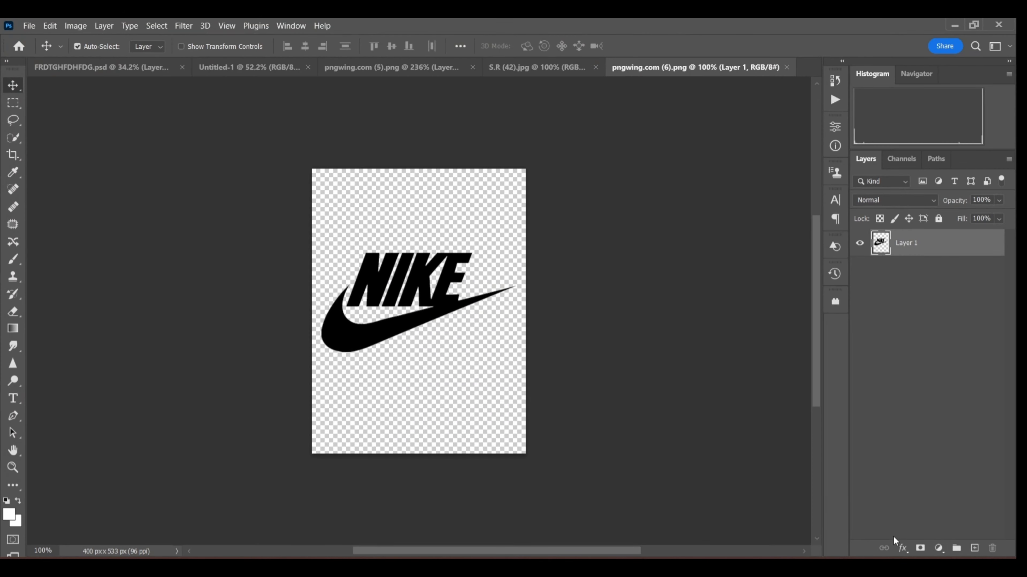
Apply a white Color Overlay to the NIKE swoosh logo in pngwing.com (6).png and convert its layer to a smart object.
click(902, 549)
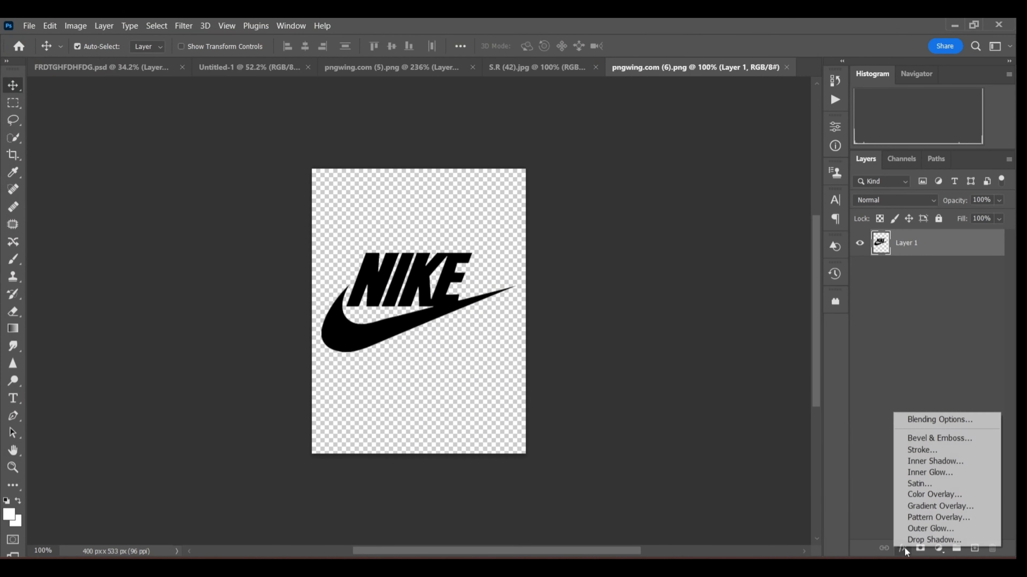
click(934, 495)
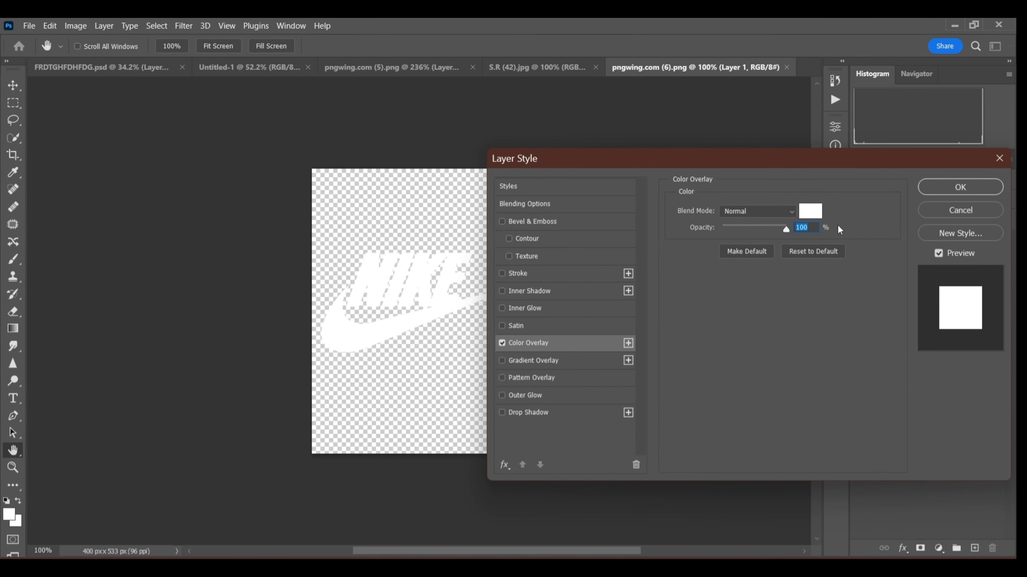
click(934, 194)
right_click(952, 243)
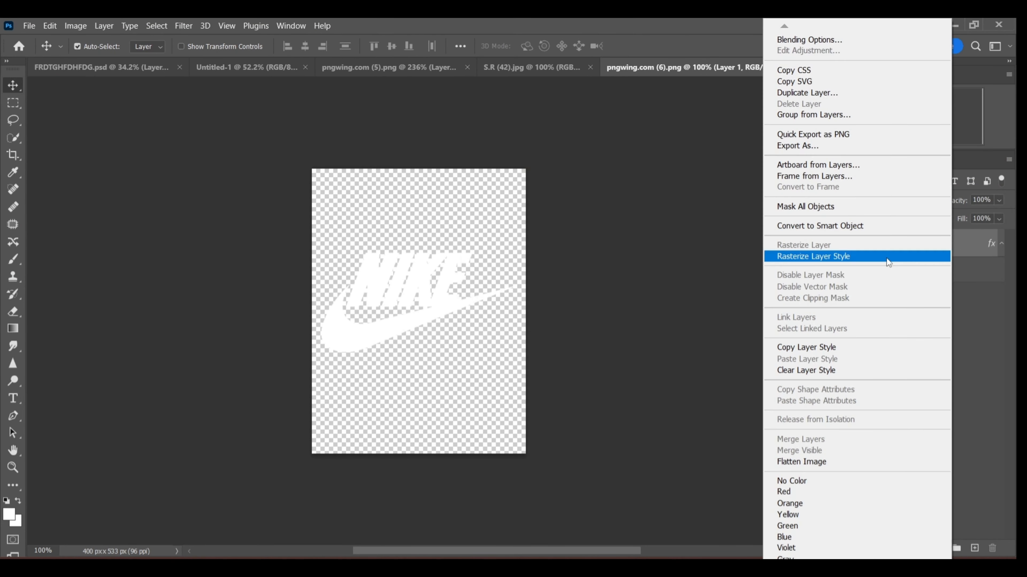
click(869, 229)
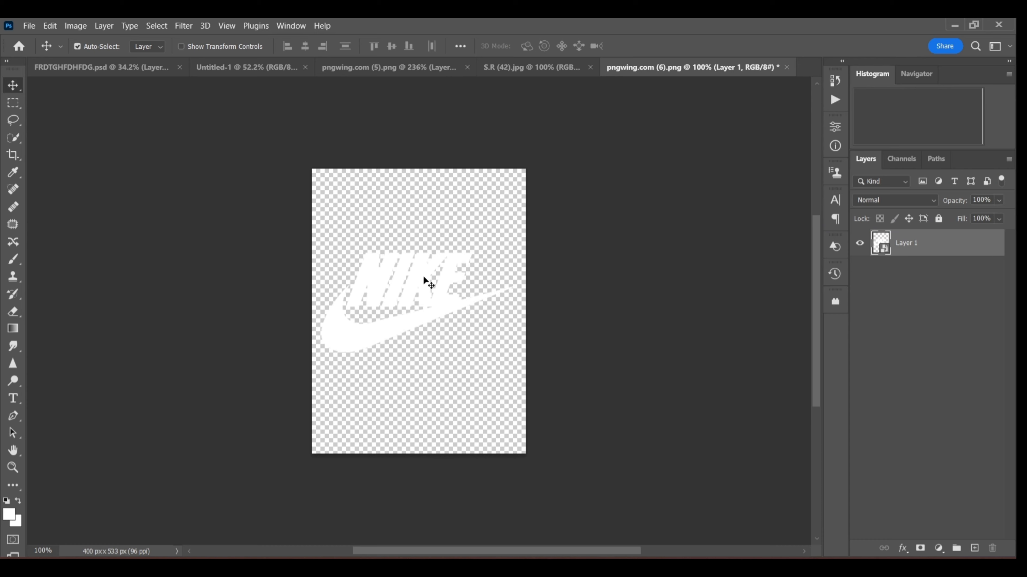
Bring the white NIKE logo into the banner, scale it to about 4.95%, and place it in the upper-right corner.
drag(424, 279, 659, 228)
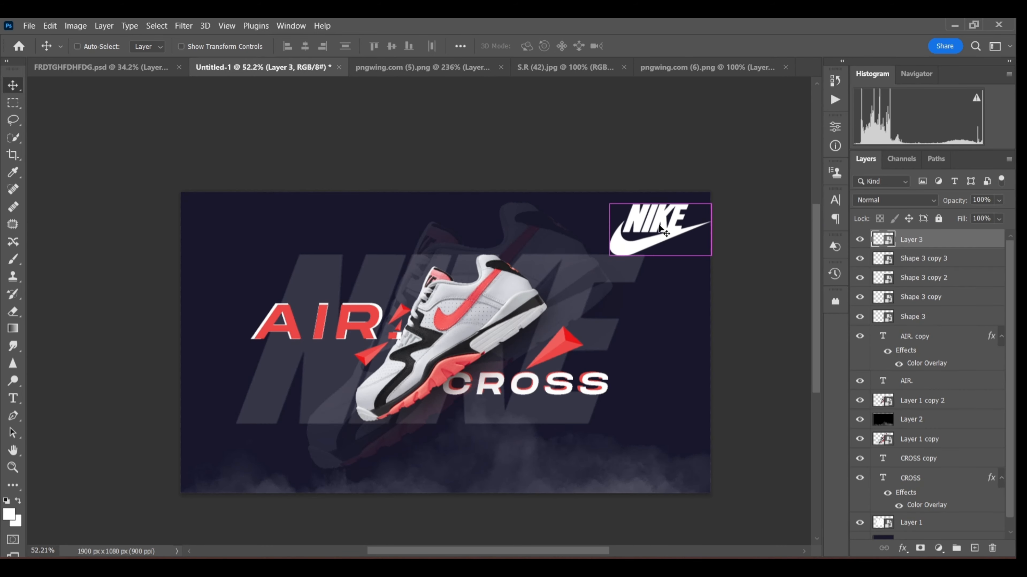
key(ctrl+t)
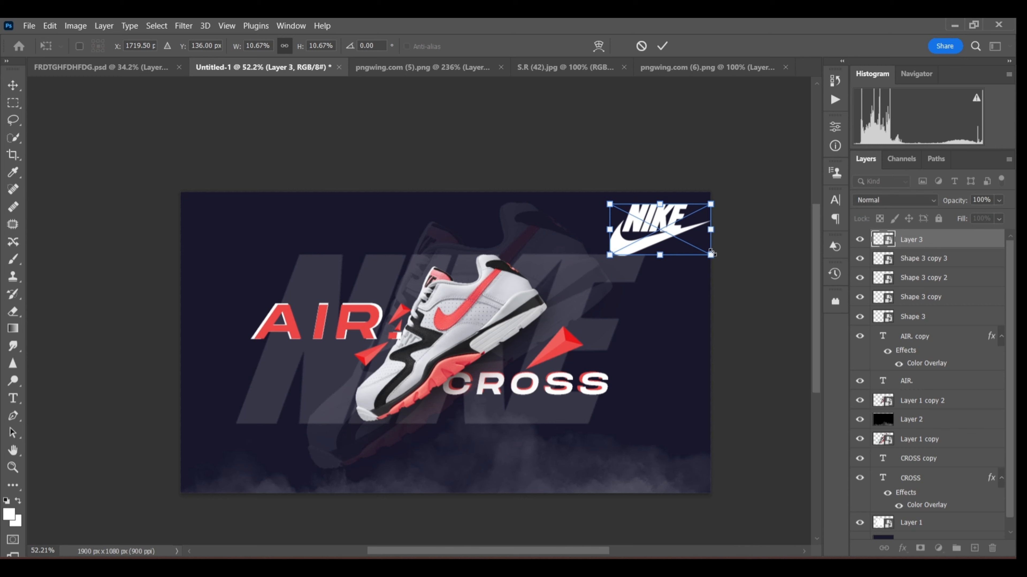
drag(712, 254, 696, 212)
key(Down)
key(Down)
key(Left)
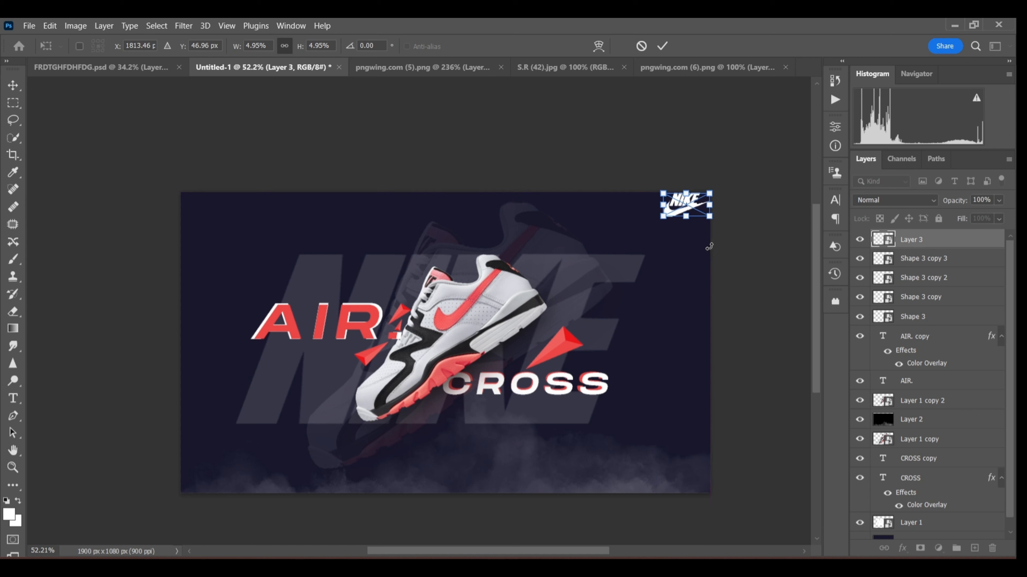
key(Left)
key(Down)
key(Down)
key(Down)
key(Return)
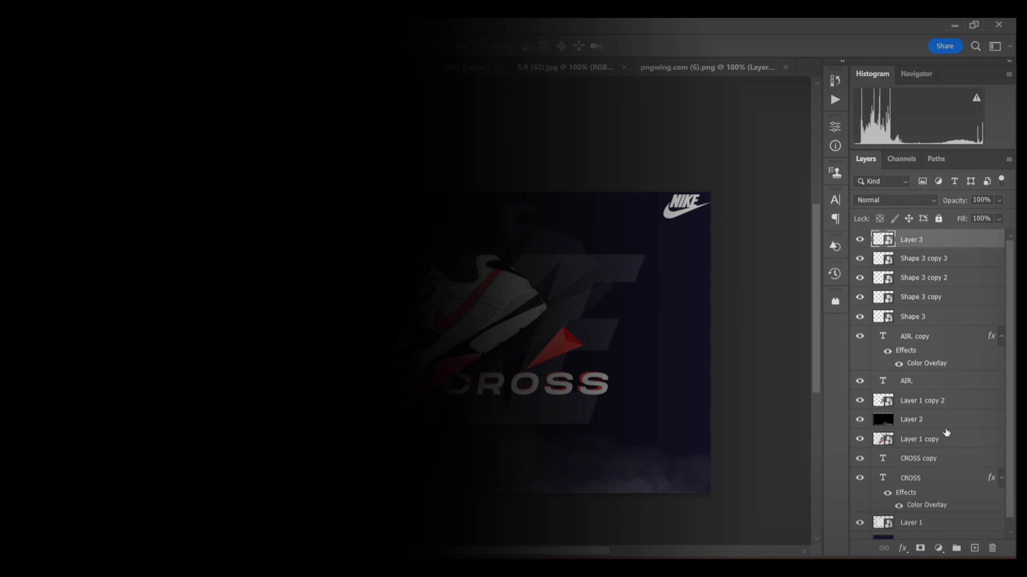
Move all layers from Layer 1 up to Shape 3 copy 3 together rightward and slightly down, to about X 1019 px, Y 654 px.
scroll(946, 475, down, 1)
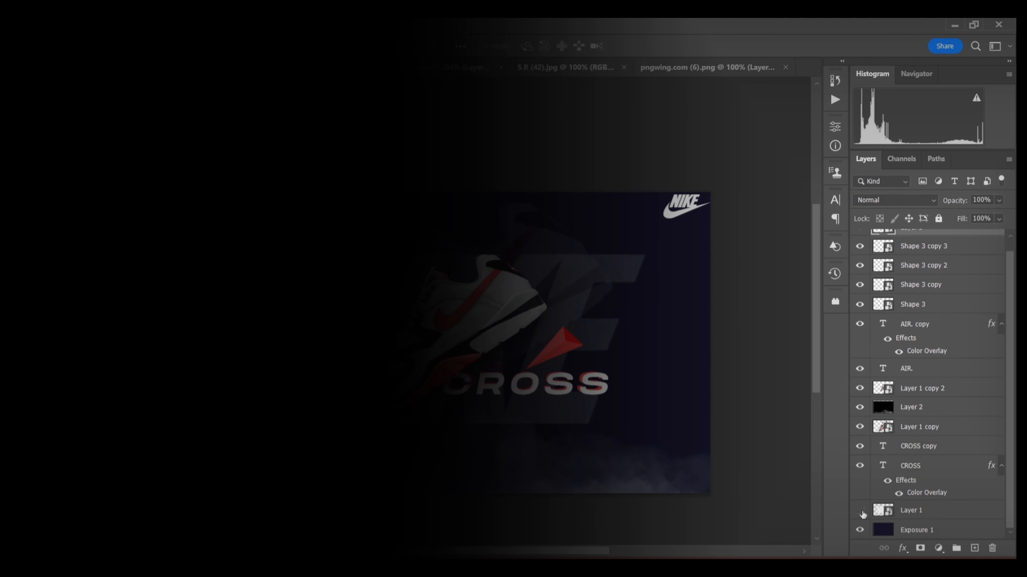
click(916, 511)
ctrl+click(943, 465)
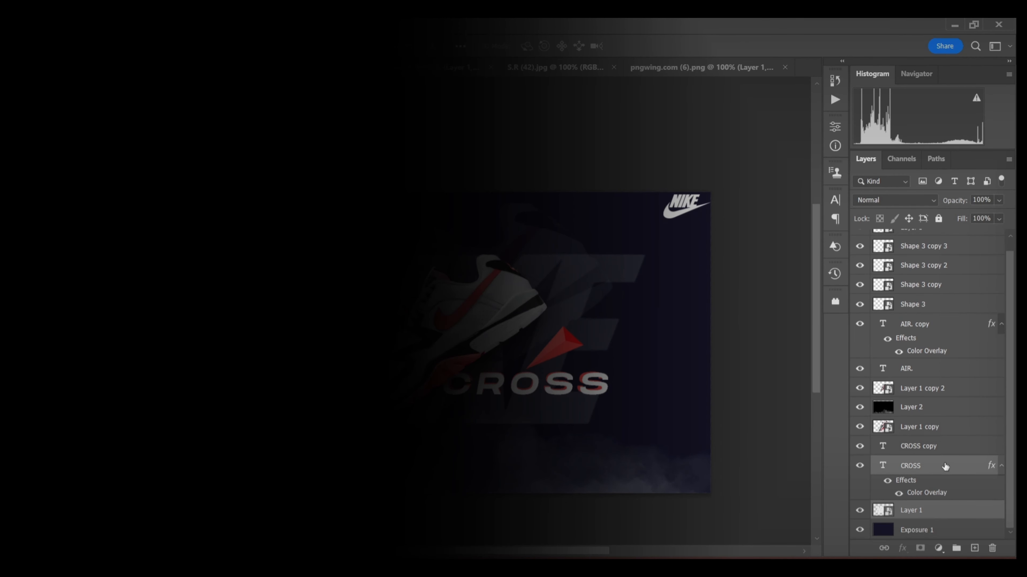
ctrl+click(948, 446)
ctrl+click(951, 427)
ctrl+click(953, 407)
ctrl+click(952, 388)
ctrl+click(949, 368)
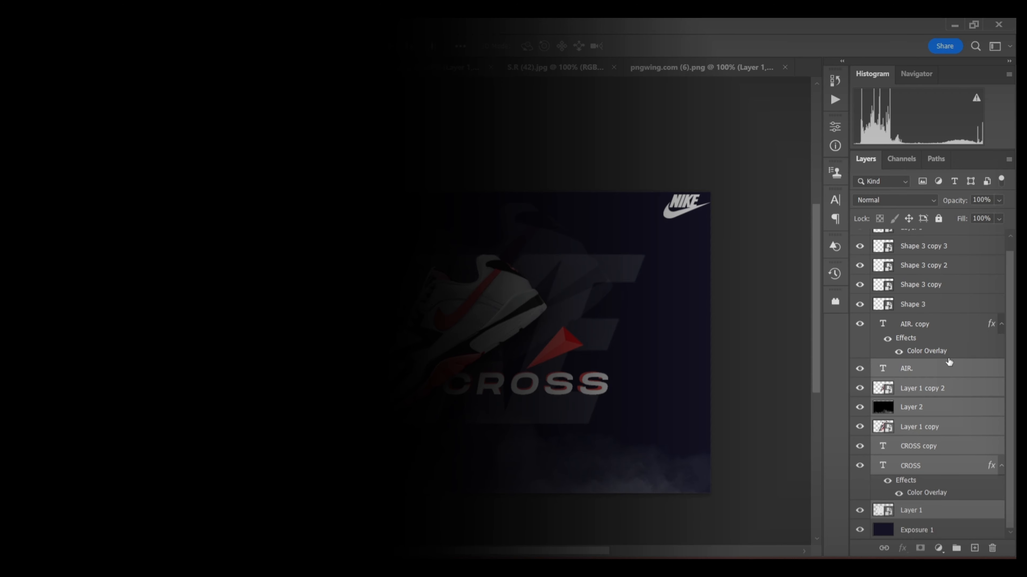
ctrl+click(943, 323)
ctrl+click(942, 304)
ctrl+click(941, 285)
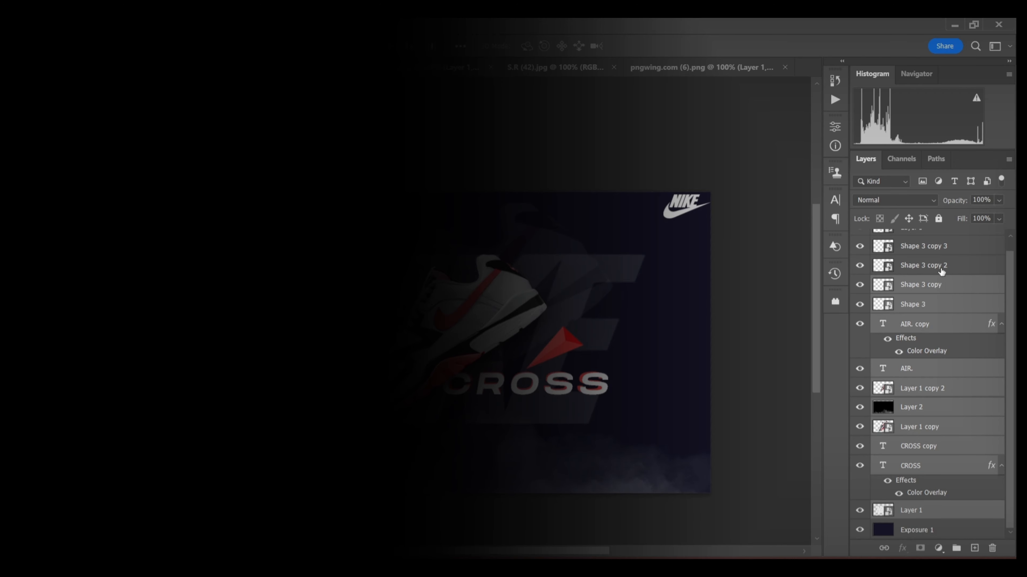
ctrl+click(942, 270)
scroll(944, 261, up, 1)
ctrl+click(944, 262)
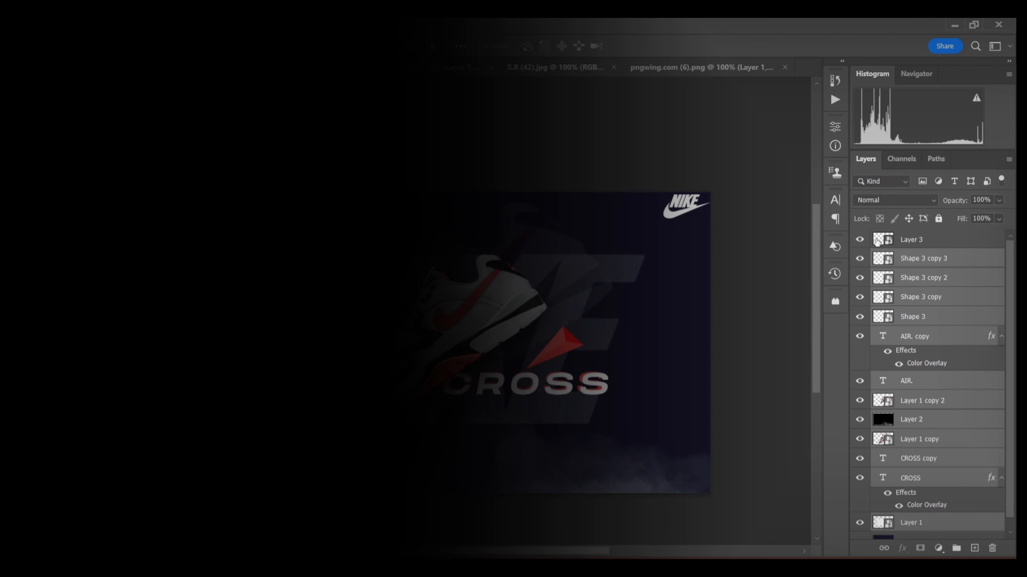
key(ctrl+t)
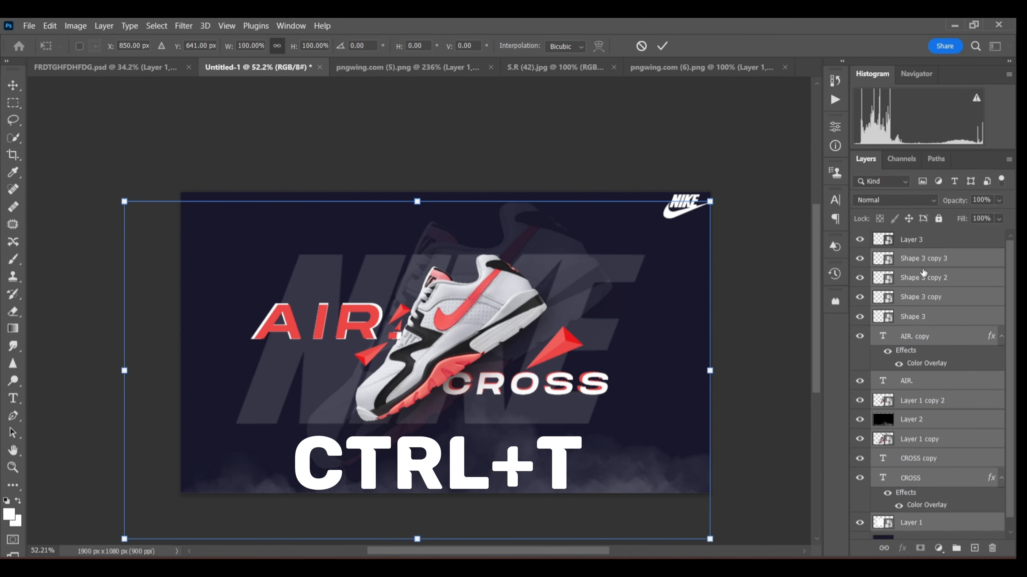
key(Right)
key(Right)
key(Right)
key(Right)
key(Right)
key(Right)
key(Right)
key(Right)
key(Right)
key(Right)
key(Right)
key(Right)
key(Right)
key(Right)
key(Right)
key(Right)
key(Right)
key(Right)
key(Right)
key(Right)
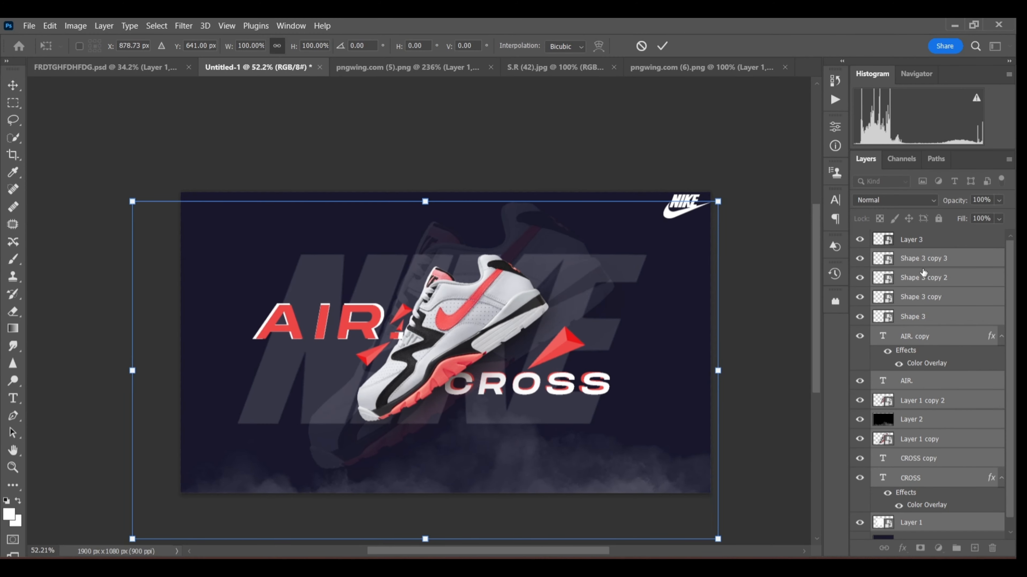
key(Right)
key(Right)
key(Right)
key(Right)
key(Right)
key(Right)
key(Right)
key(Right)
key(Right)
key(Right)
key(Right)
key(Right)
key(Right)
key(Right)
key(Right)
key(Right)
key(Right)
key(Right)
key(Right)
key(Right)
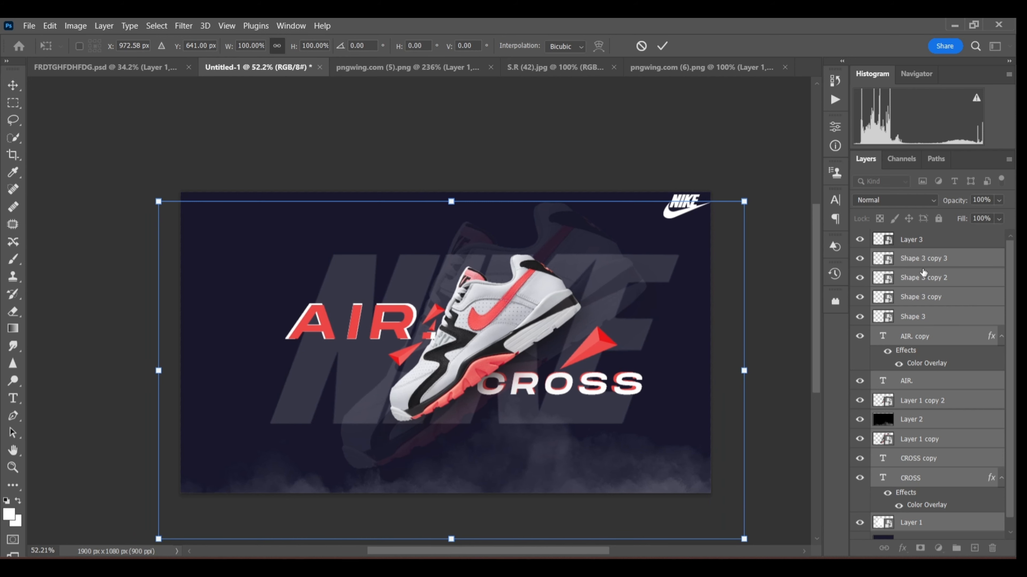
key(Right)
key(Right)
key(Right)
key(Right)
key(Right)
key(Right)
key(Right)
key(Right)
key(Right)
key(Right)
key(Right)
key(Right)
key(Right)
key(Right)
key(Right)
key(Right)
key(Right)
key(Right)
key(Right)
key(Right)
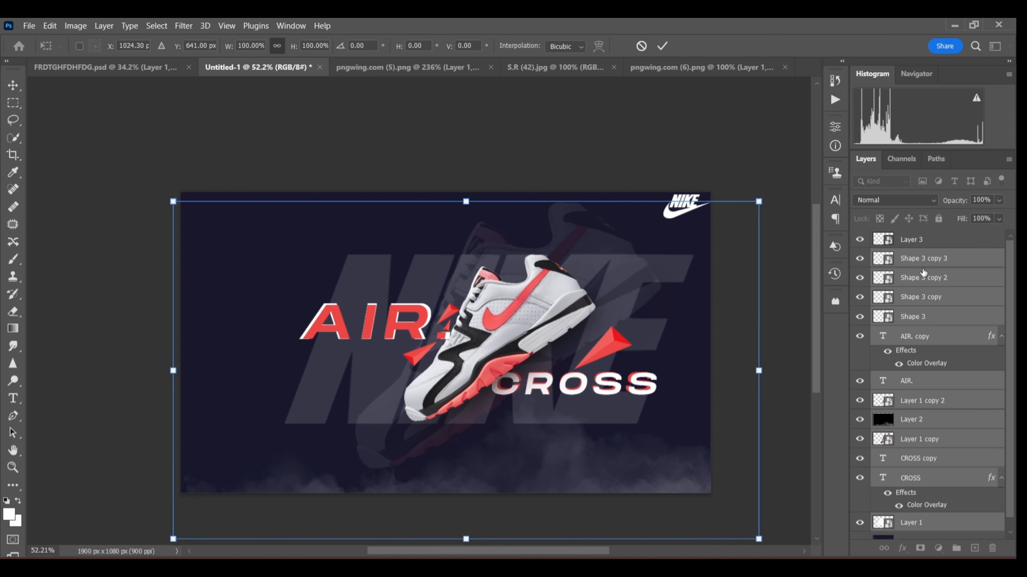
key(Left)
key(Left)
key(Left)
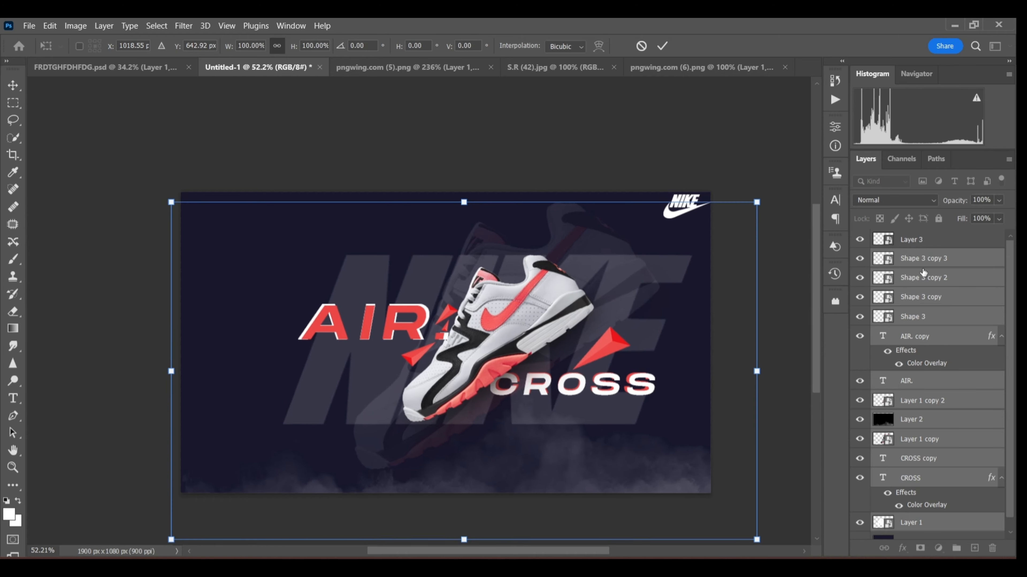
key(Down)
key(Down)
key(Down)
key(Down)
key(Down)
key(Down)
key(Down)
key(Left)
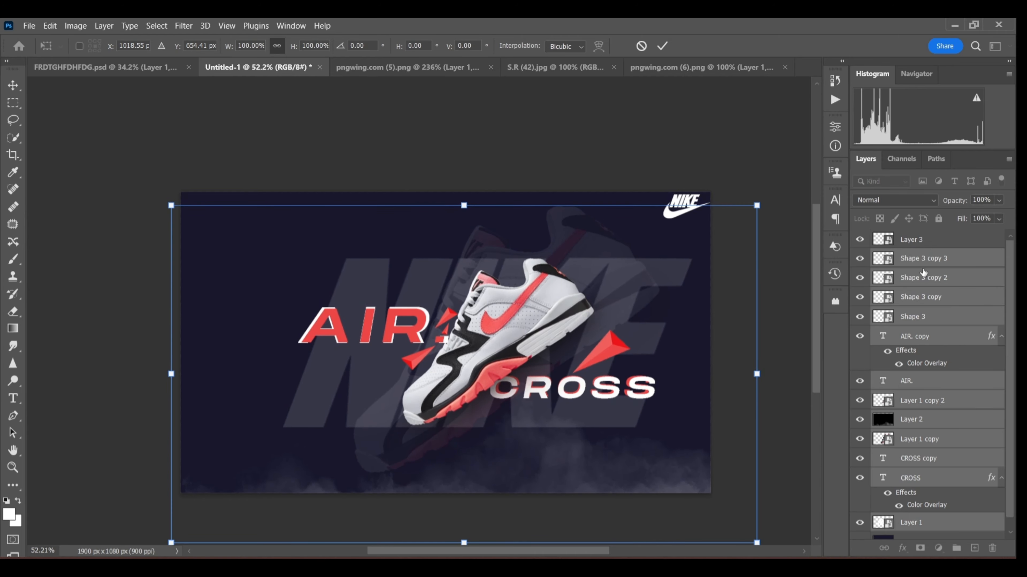
key(Return)
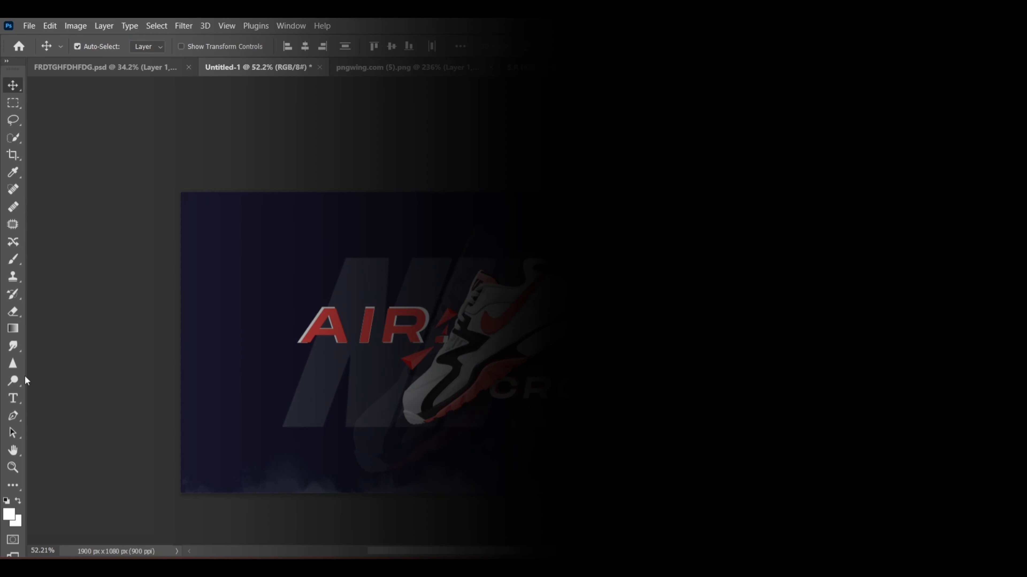
Load the Coupon with Halftone Fill shape preset and set a solid stroke line with a black fill.
click(12, 363)
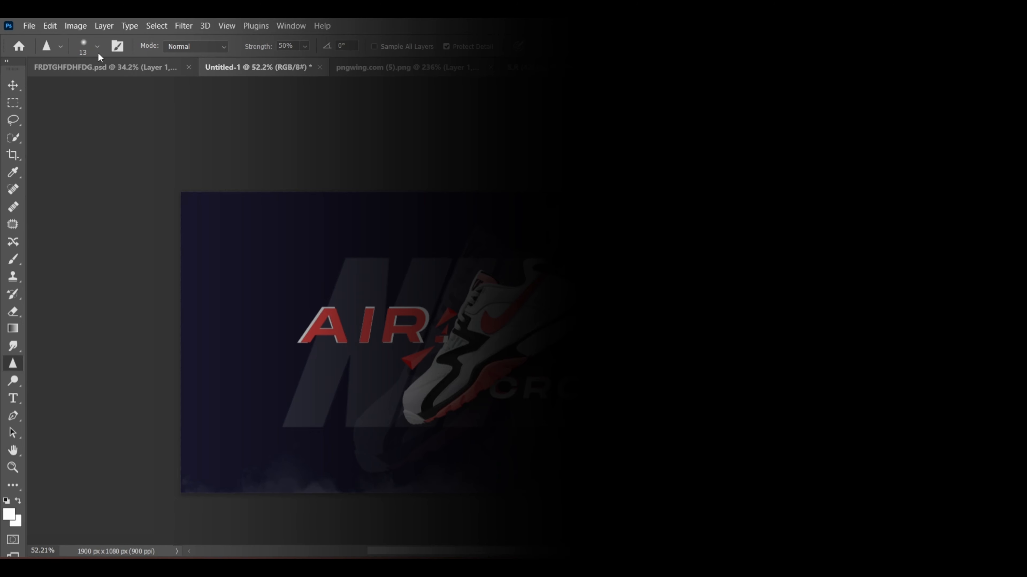
click(96, 43)
click(60, 46)
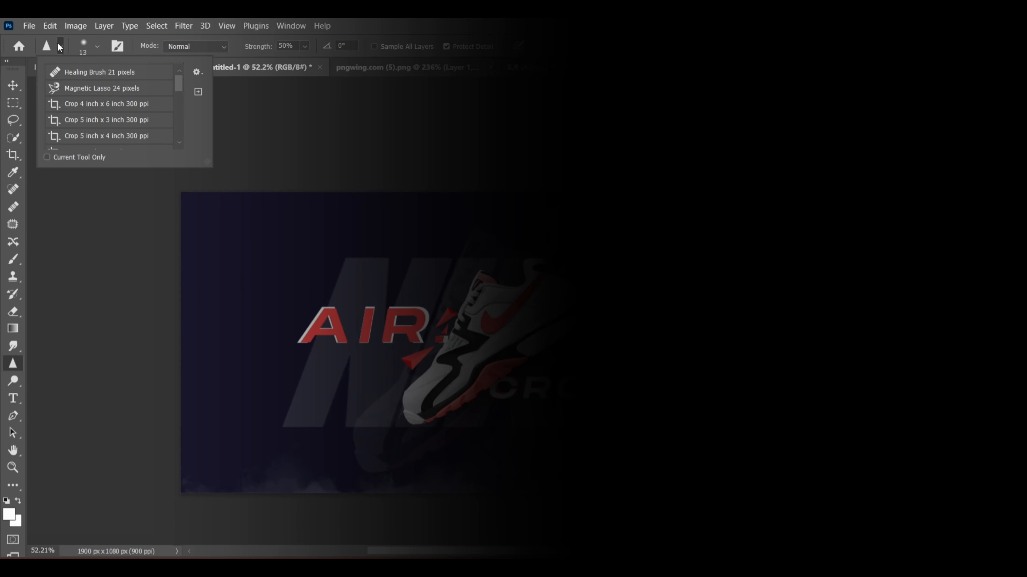
scroll(104, 108, down, 3)
scroll(104, 108, down, 3)
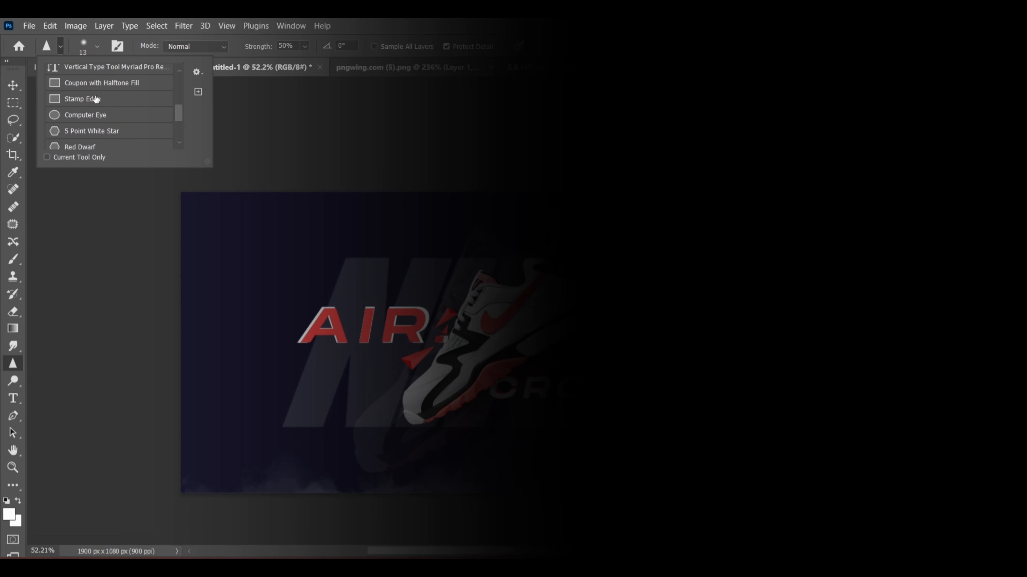
click(111, 82)
click(272, 46)
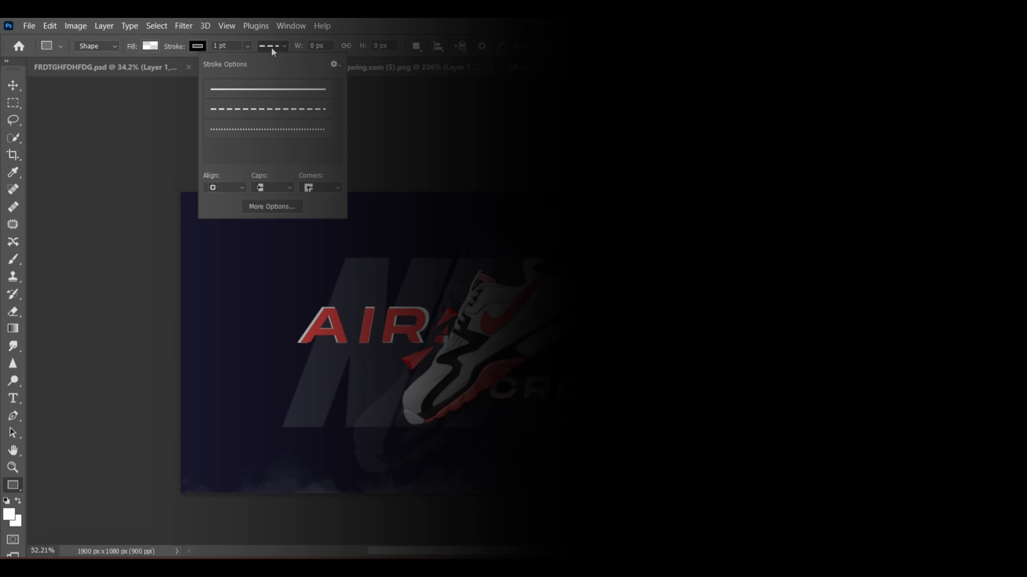
click(151, 46)
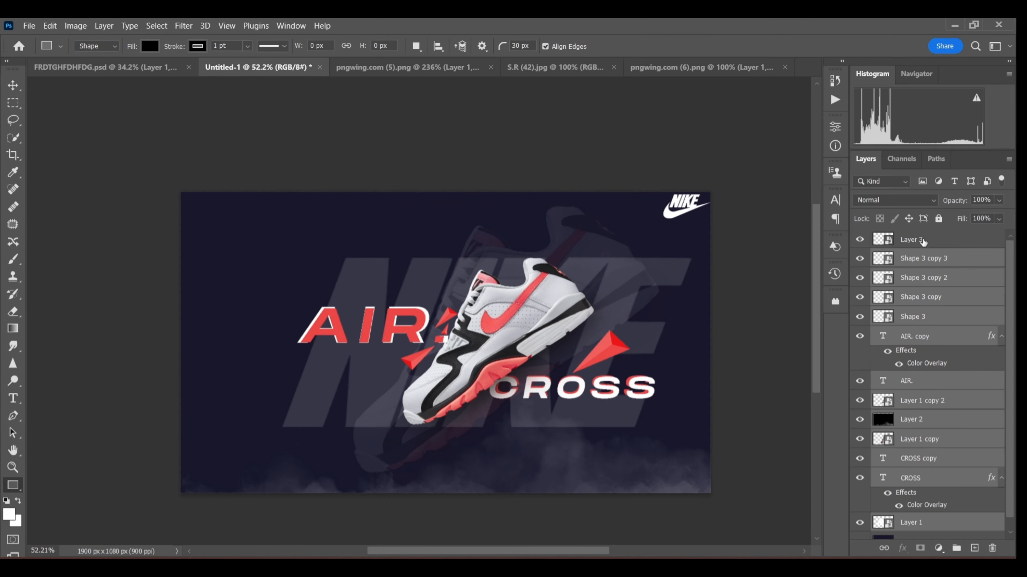
Draw a rounded rectangle of about 232 × 848 px on a new layer near the banner's left edge and fill it white.
click(974, 548)
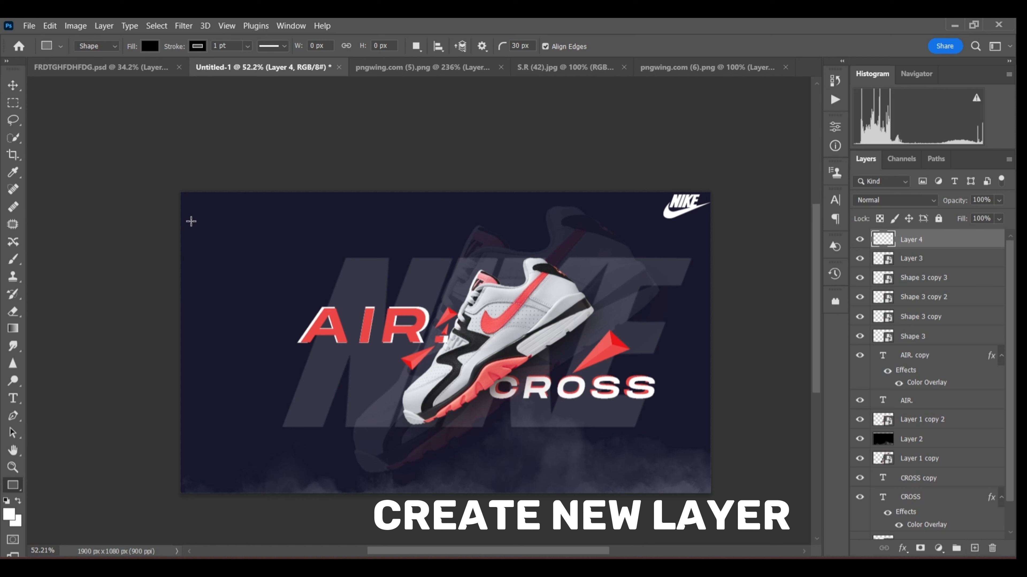
drag(192, 219, 256, 456)
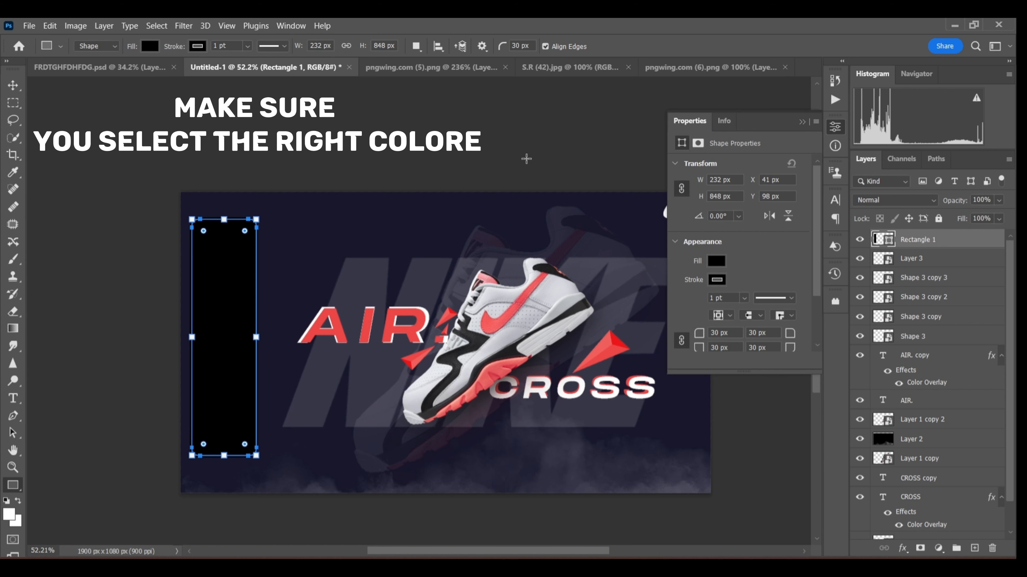
click(149, 46)
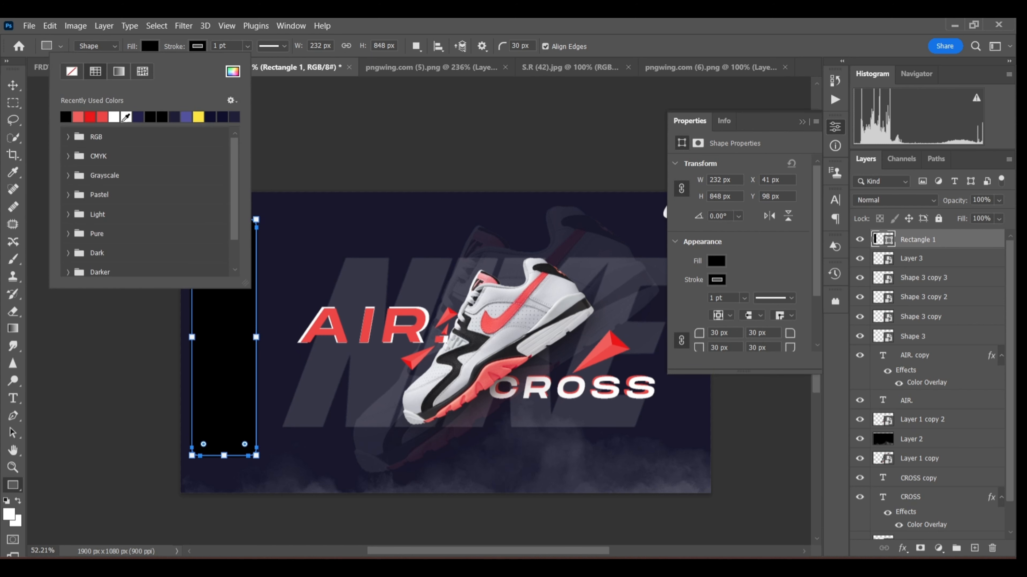
click(127, 117)
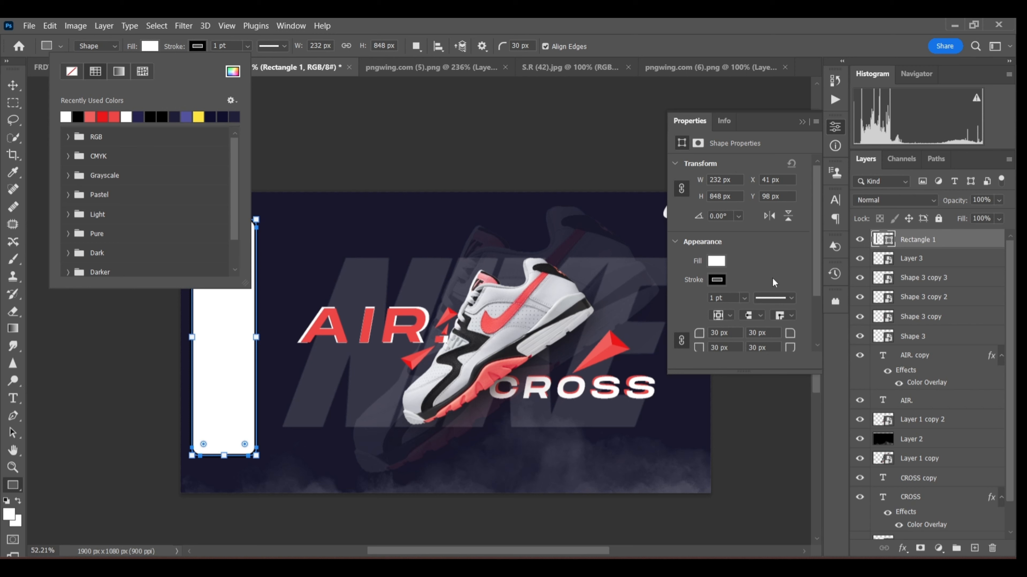
click(540, 198)
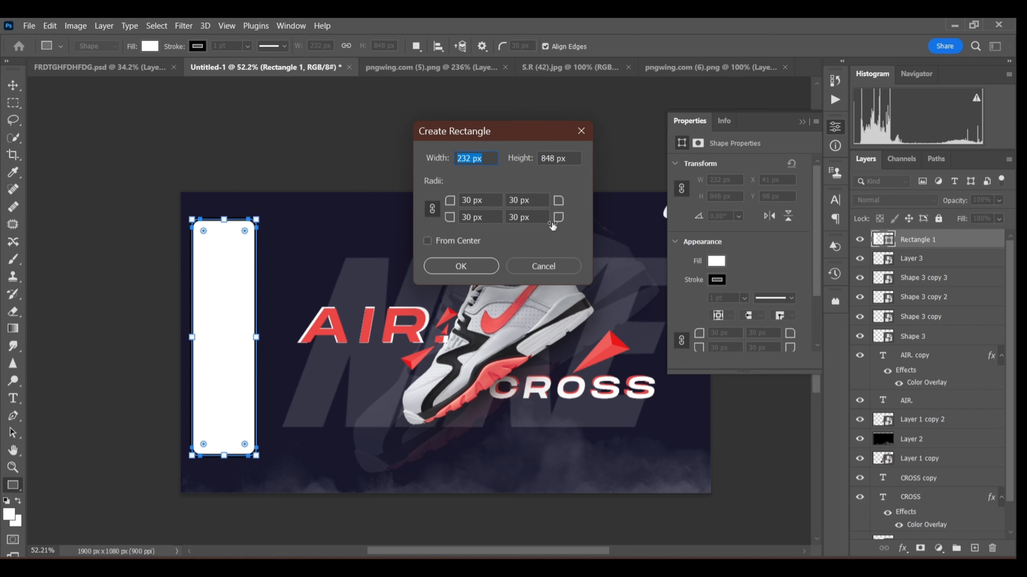
click(552, 267)
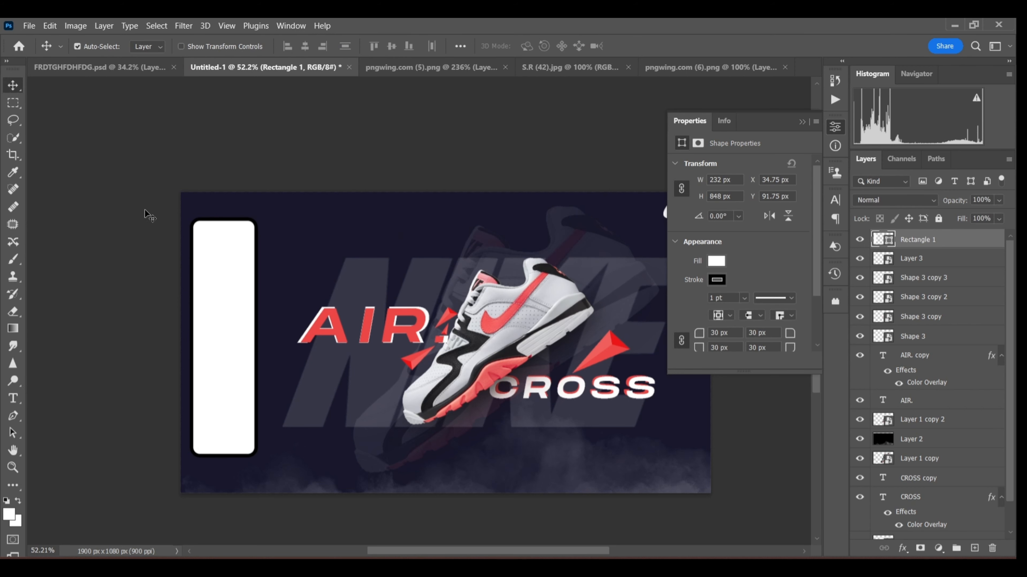
Shift the white rectangle partly past the banner's left edge and roughly centre it vertically.
drag(223, 304, 211, 300)
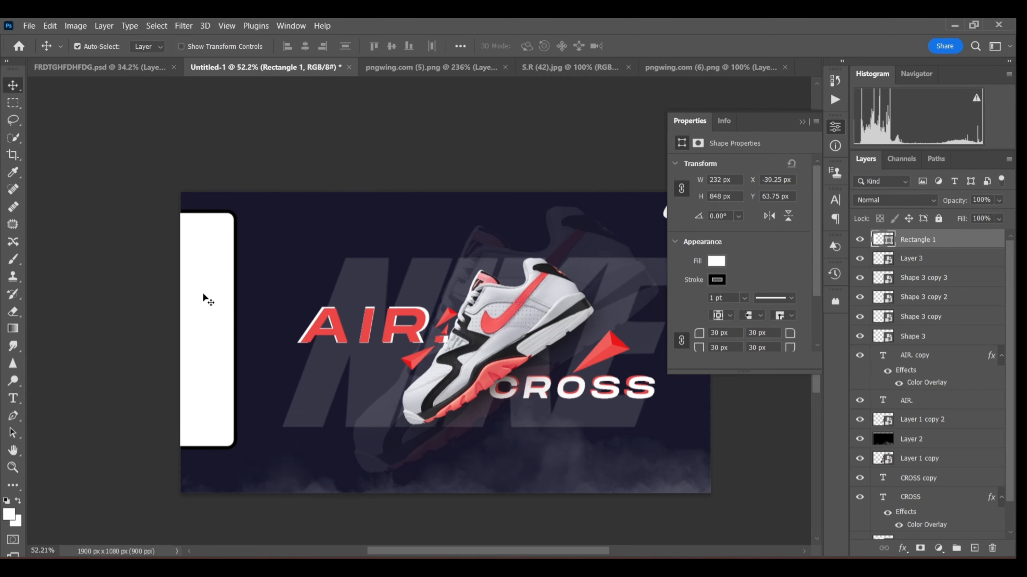
scroll(197, 327, up, 2)
key(shift+Left)
key(Down)
key(Down)
key(Down)
key(Down)
key(Down)
key(Down)
key(Down)
key(Down)
key(Down)
key(Down)
key(Down)
key(Down)
key(Down)
key(Down)
key(Down)
key(Down)
key(Down)
key(Down)
key(Down)
key(Down)
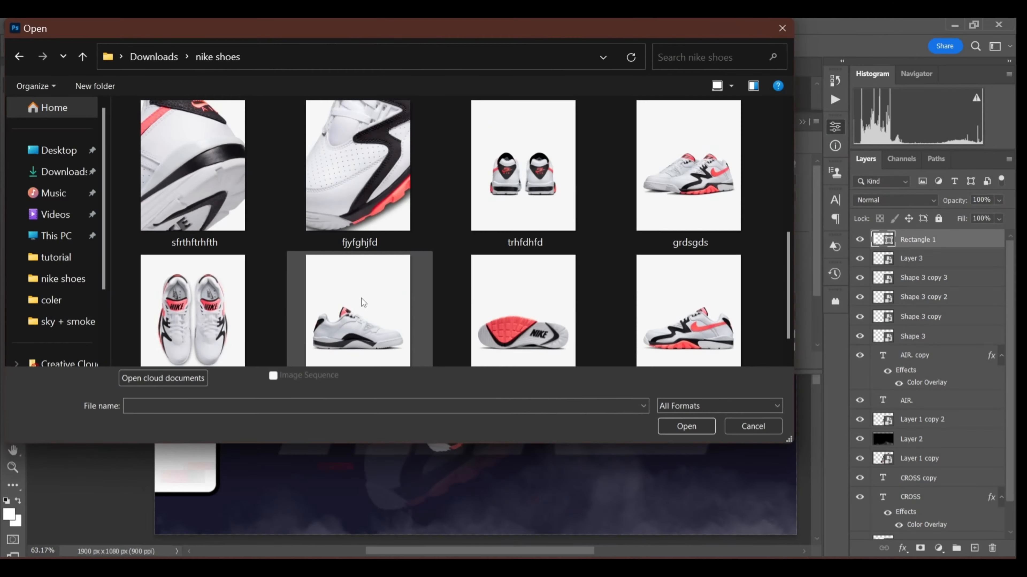
Open the last six images in the nike shoes folder and place trhfdhfd.webp, scaled down, at the top of the white panel.
scroll(361, 298, down, 1)
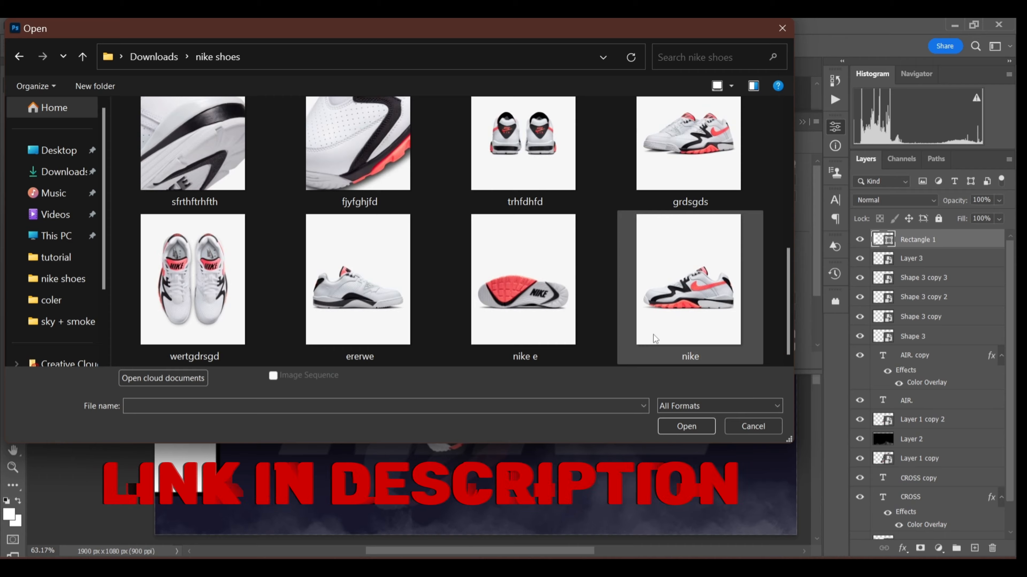
drag(118, 310, 694, 322)
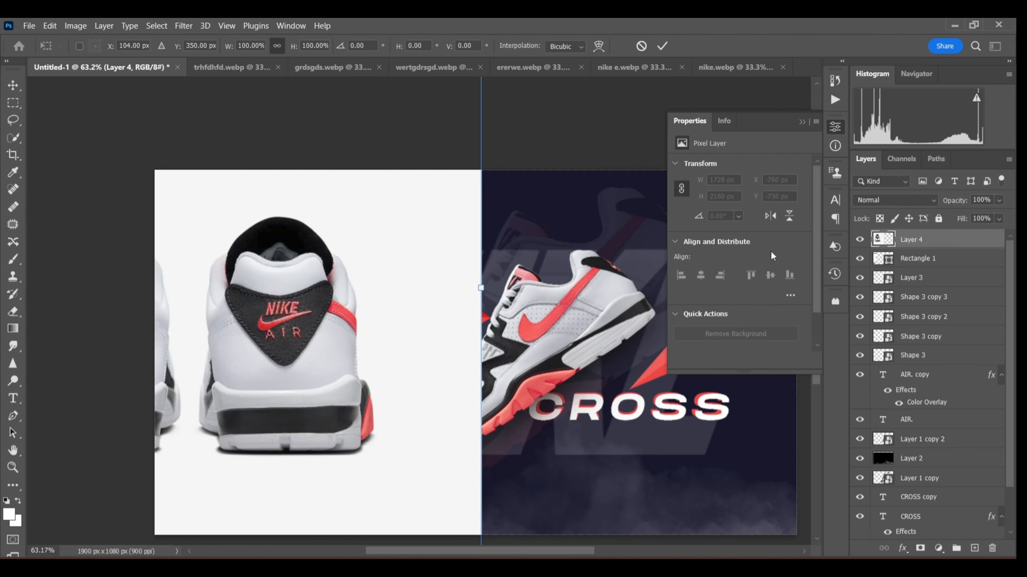
scroll(280, 249, down, 7)
drag(383, 458, 235, 270)
scroll(238, 257, up, 13)
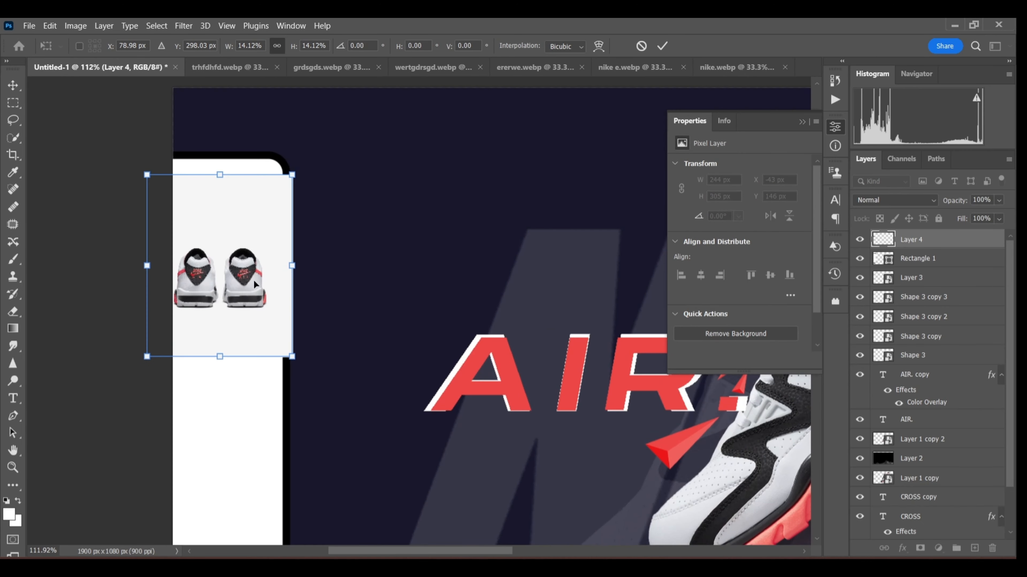
drag(294, 356, 261, 316)
drag(221, 268, 249, 265)
key(Return)
Match the rectangle's fill to the shoe photo's off-white background and shrink the photo slightly to fit inside the panel.
double_click(883, 258)
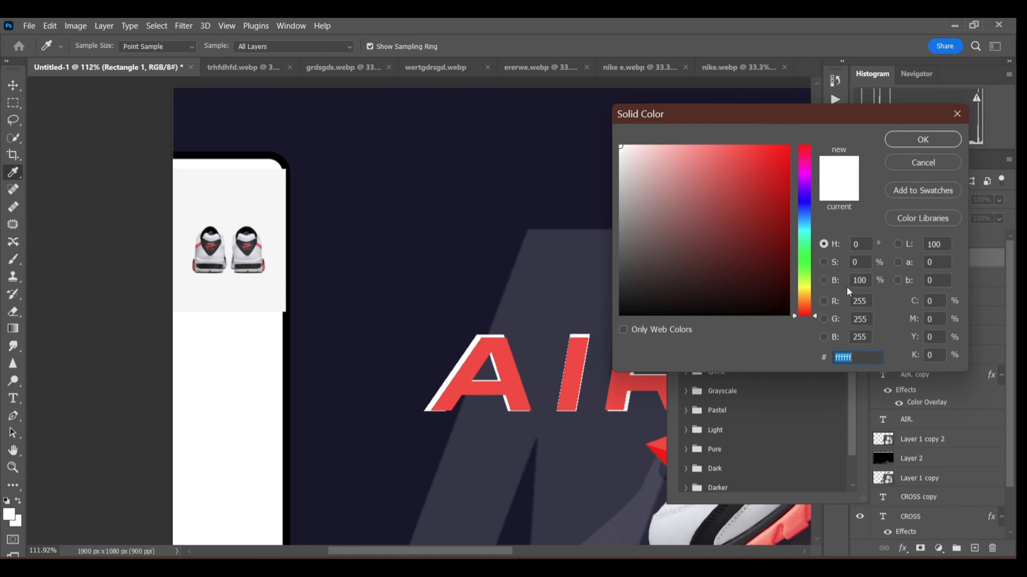
click(919, 138)
click(254, 180)
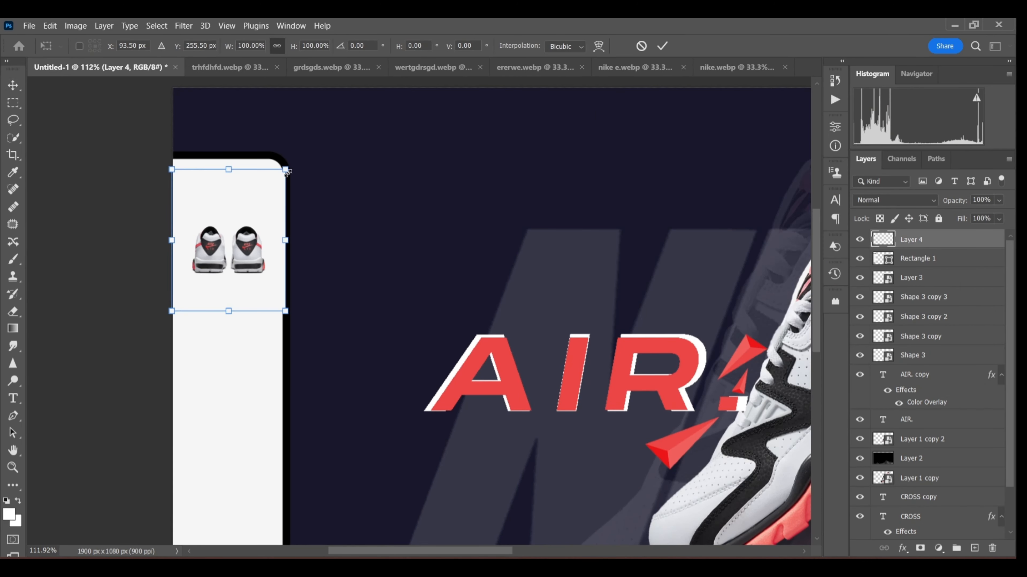
drag(286, 171, 280, 176)
key(Return)
Close trhfdhfd.webp and bring up the grdsgds.webp image.
click(229, 69)
click(263, 67)
click(210, 67)
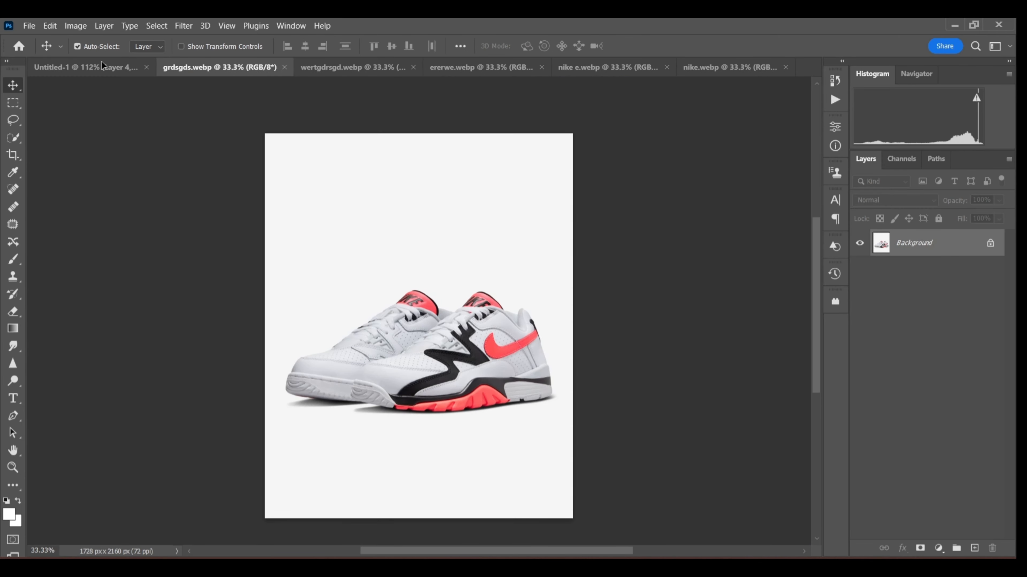
Place the grdsgds.webp shoe photo in the banner, scaled down, as the second image in the white panel.
drag(101, 65, 242, 339)
scroll(242, 339, down, 8)
key(ctrl+t)
drag(101, 207, 268, 411)
drag(290, 449, 203, 371)
scroll(203, 371, up, 6)
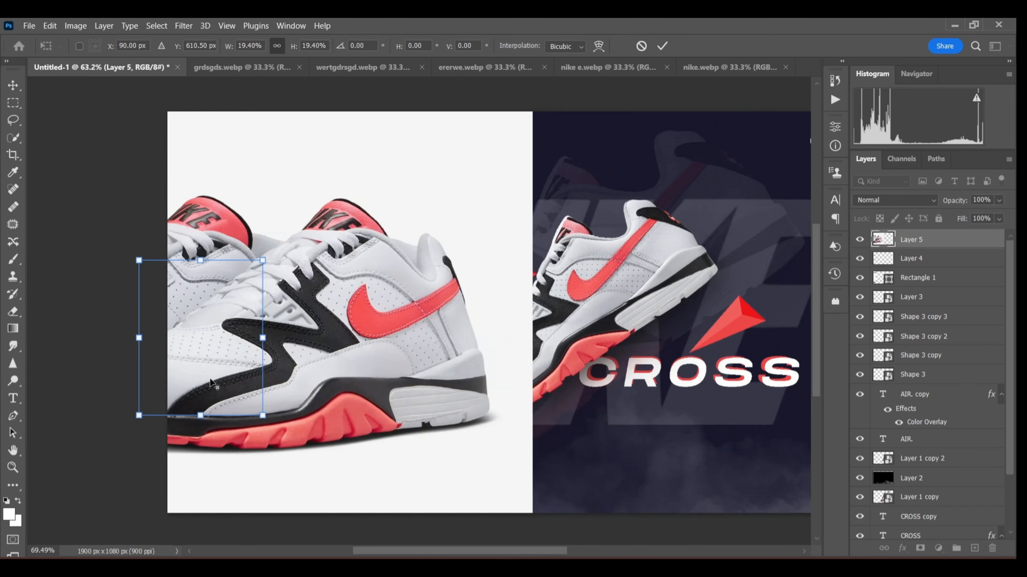
scroll(210, 382, up, 1)
drag(268, 419, 190, 321)
key(Return)
Close grdsgds.webp and place the wertgdrsgd.webp top-view photo, scaled down, as the third image in the white panel.
click(262, 68)
click(290, 68)
drag(355, 265, 140, 358)
scroll(140, 358, down, 8)
key(ctrl+t)
scroll(196, 366, down, 2)
drag(236, 493, 88, 306)
drag(31, 291, 107, 378)
scroll(107, 378, up, 6)
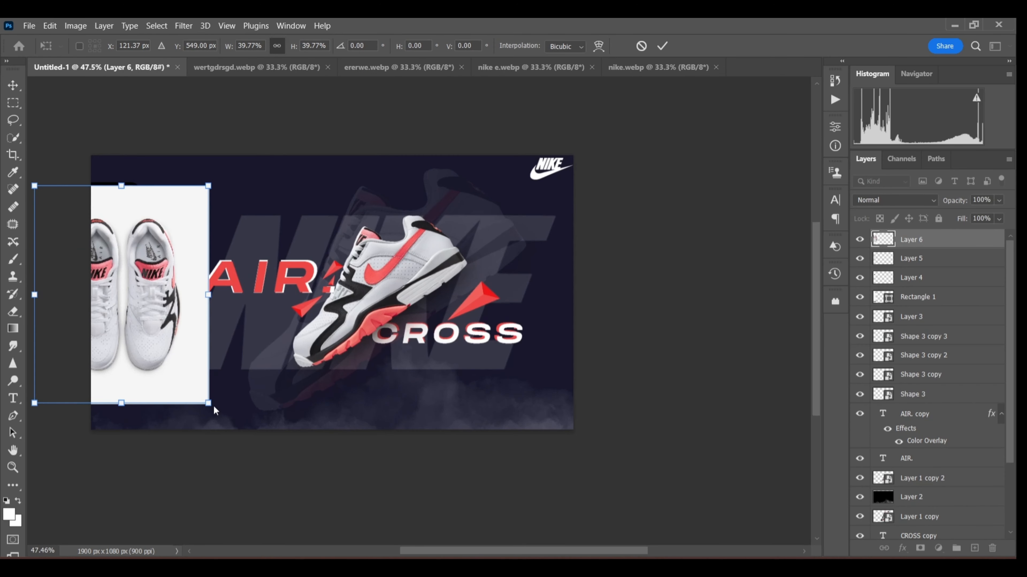
drag(209, 406, 95, 262)
drag(58, 239, 158, 353)
scroll(98, 317, up, 8)
key(Return)
Place the ererwe.webp side-view photo in the banner, scaled down, at the bottom of the white panel.
click(402, 67)
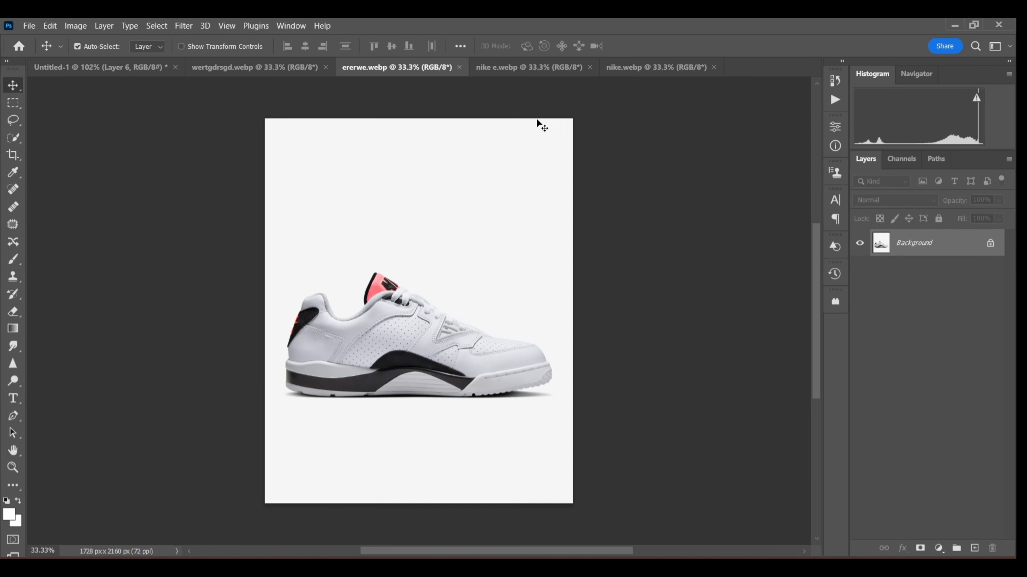
click(528, 67)
click(404, 67)
drag(355, 283, 127, 388)
scroll(127, 388, down, 5)
key(ctrl+t)
scroll(170, 372, down, 6)
drag(249, 490, 157, 357)
scroll(157, 358, up, 8)
drag(48, 206, 153, 336)
key(Return)
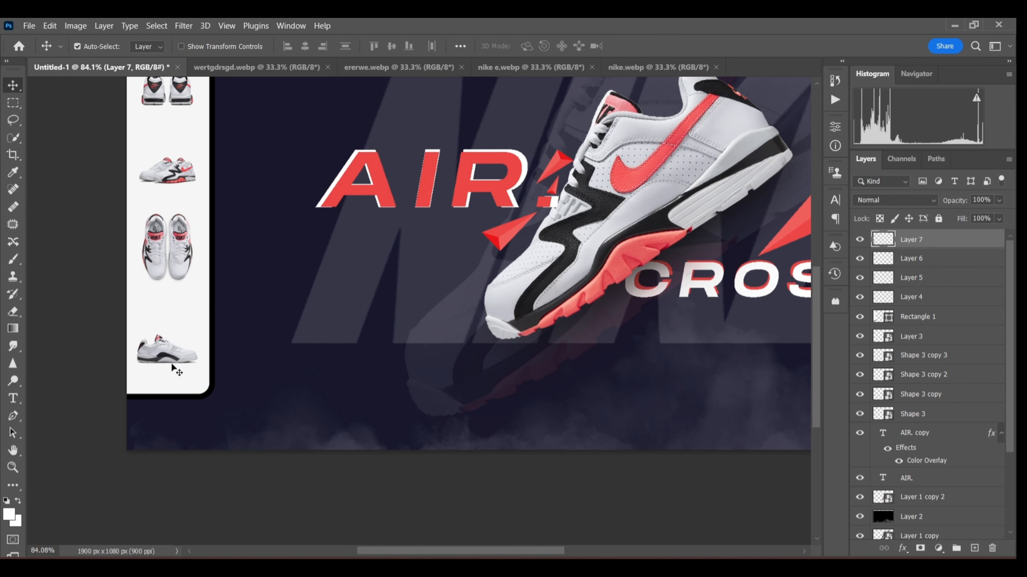
Combine Layers 4 to 7 and Rectangle 1 into a single smart object.
scroll(189, 349, down, 3)
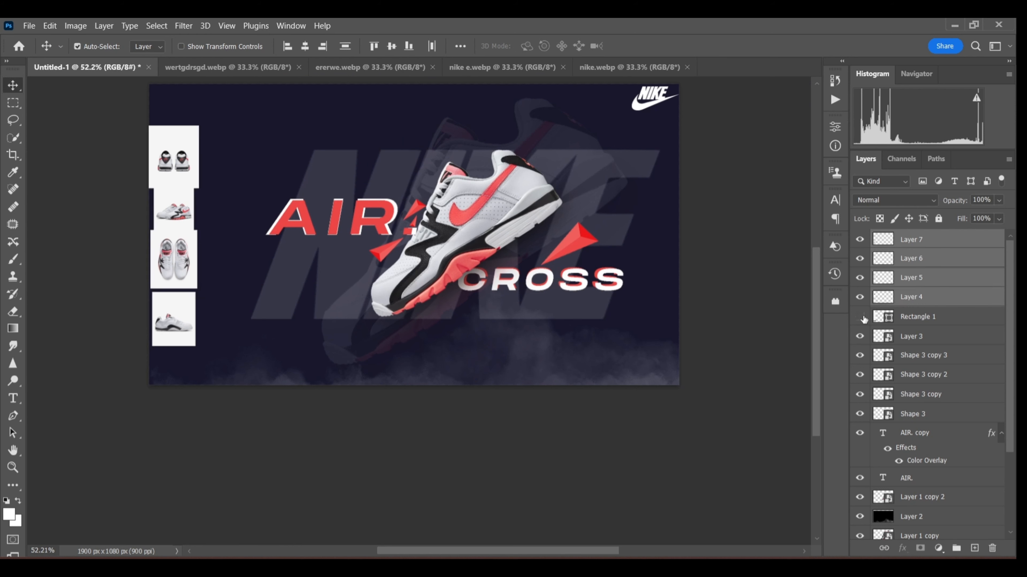
ctrl+click(934, 320)
right_click(936, 320)
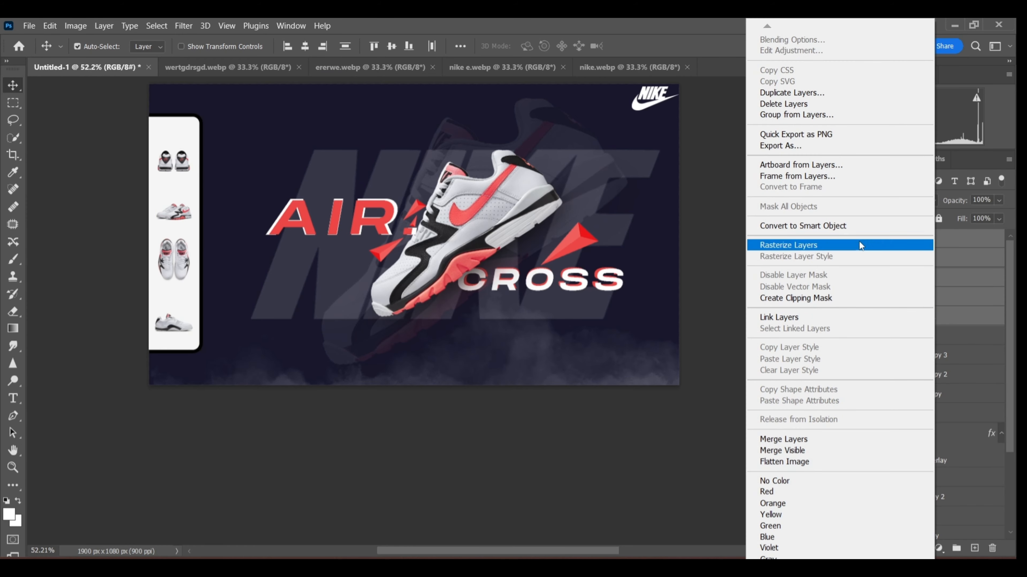
click(861, 226)
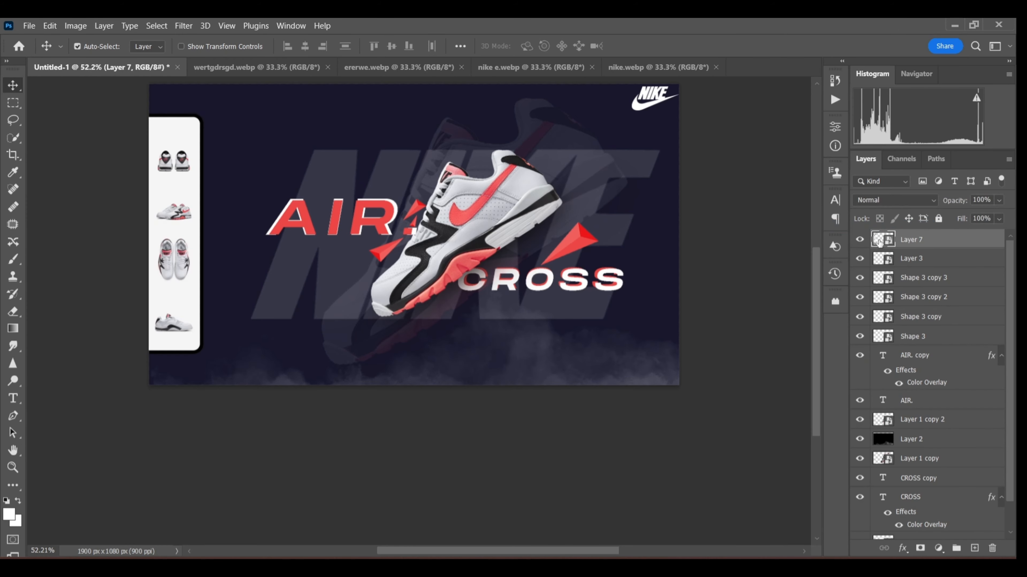
click(883, 439)
key(ctrl+t)
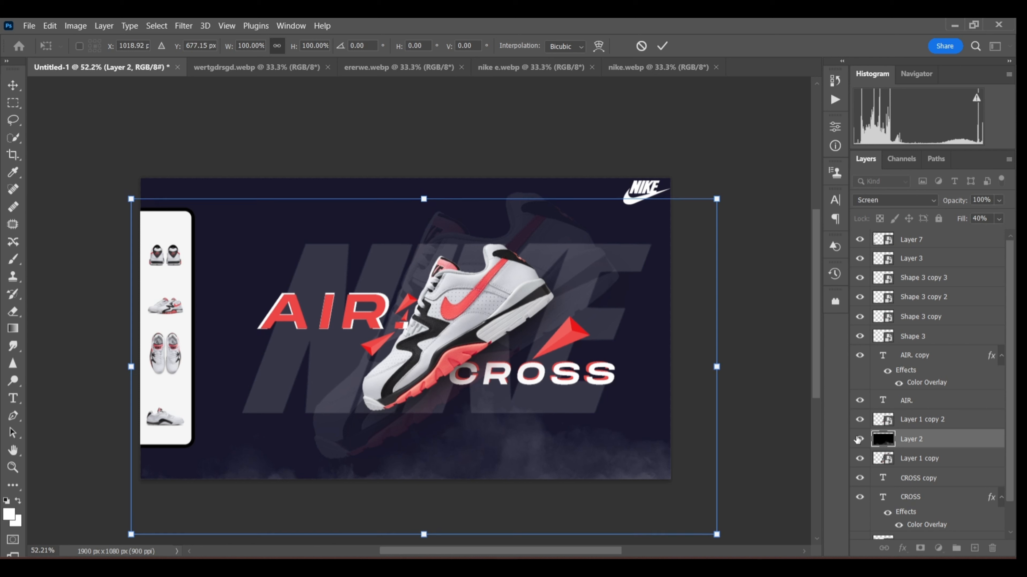
key(Return)
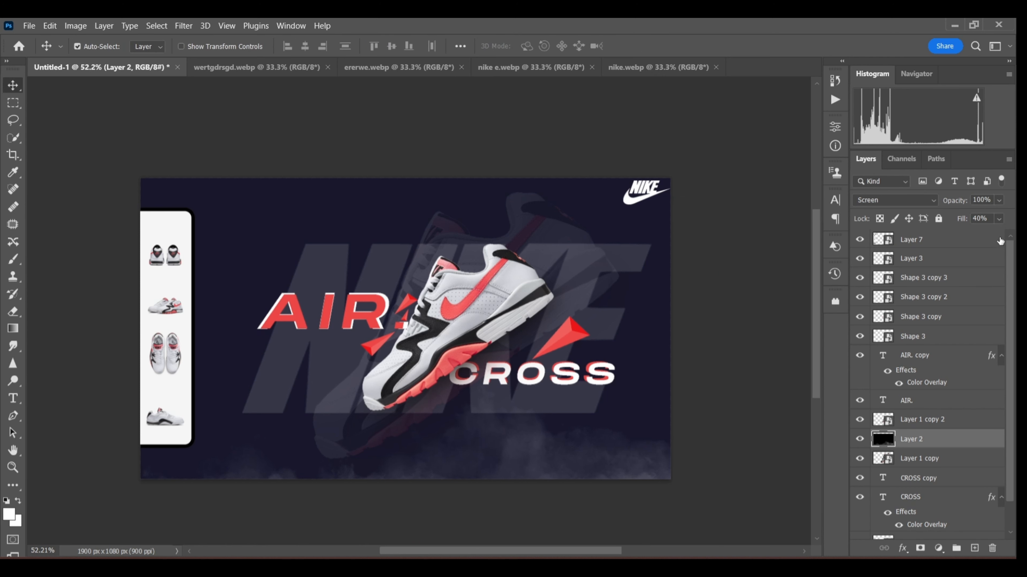
drag(976, 231, 979, 232)
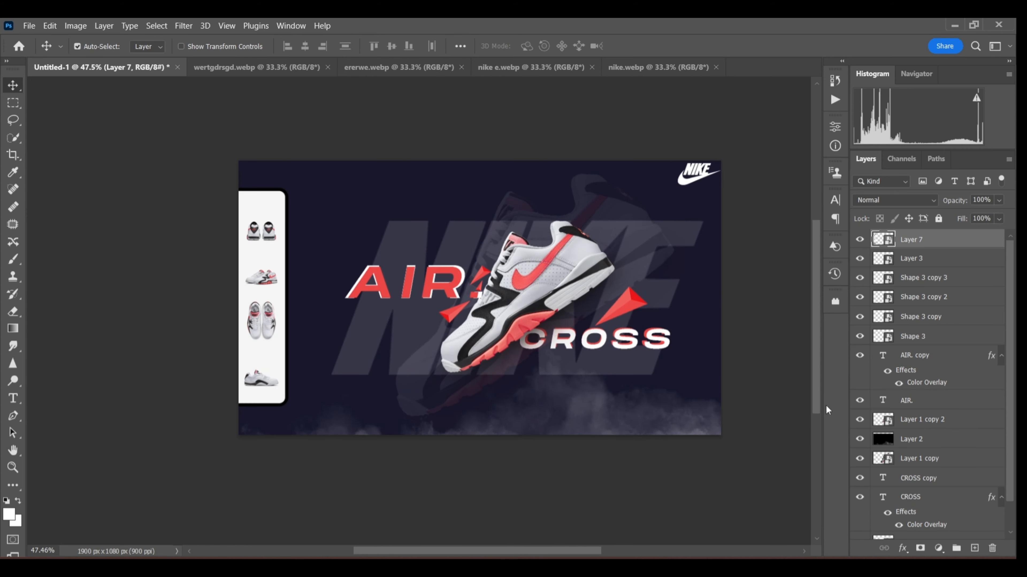
Merge all visible layers of the banner into the Exposure 1 layer.
scroll(904, 450, down, 2)
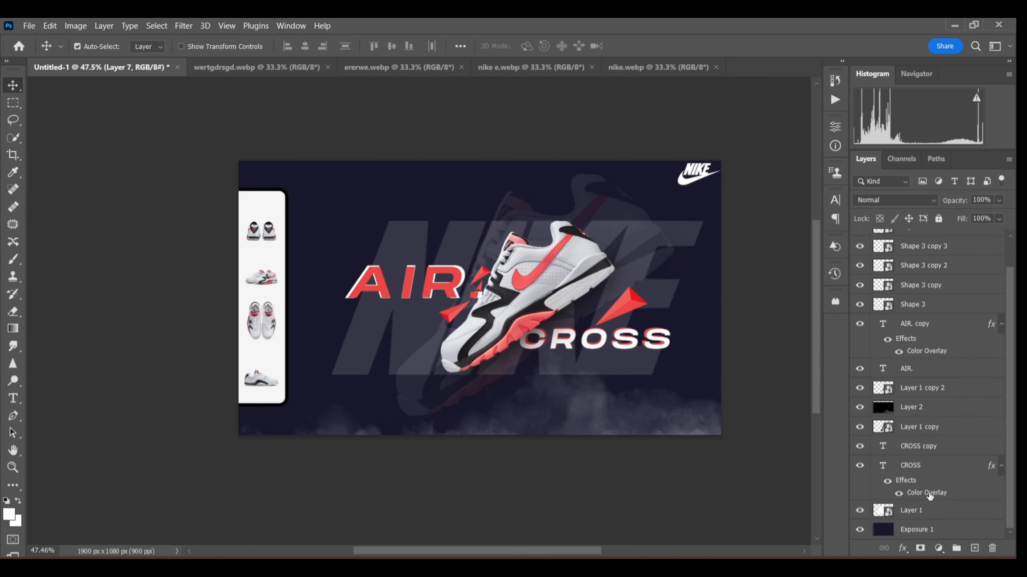
click(945, 532)
right_click(945, 533)
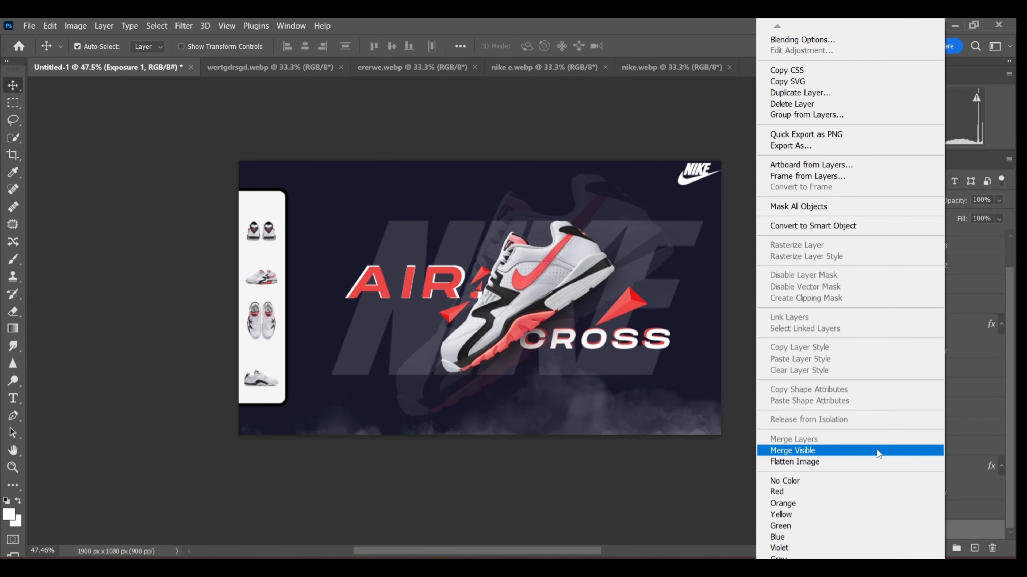
click(715, 503)
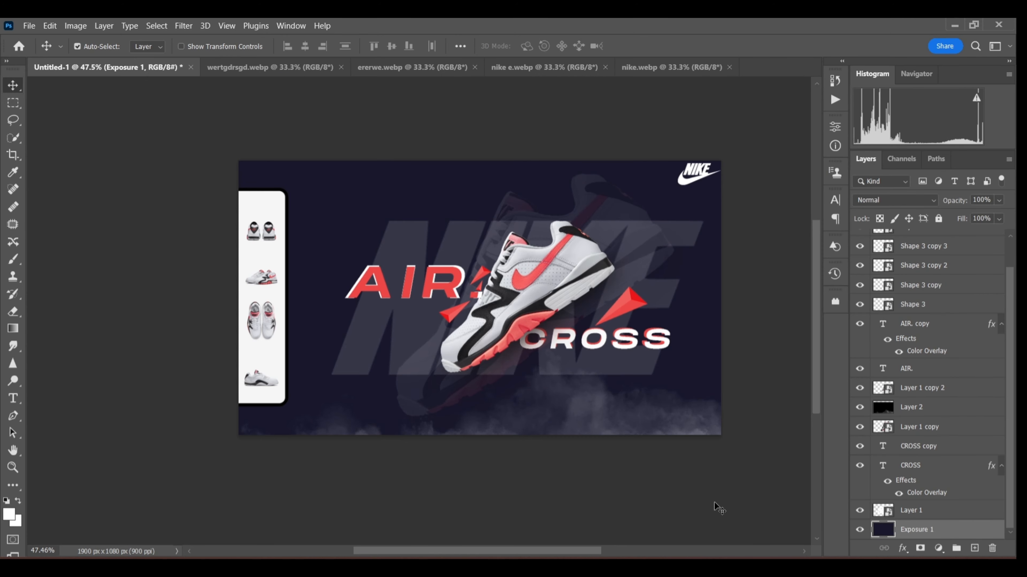
right_click(940, 532)
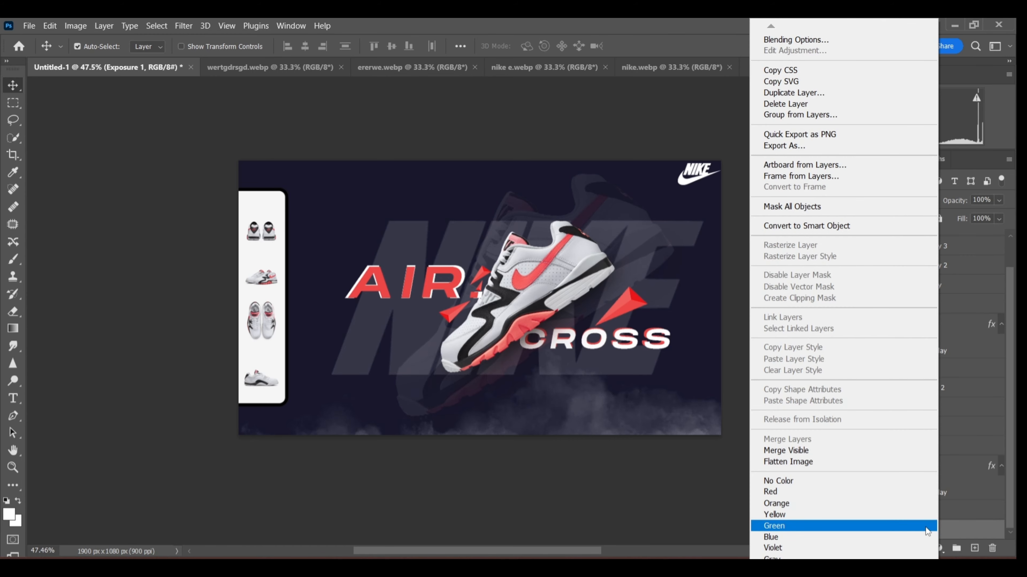
click(882, 454)
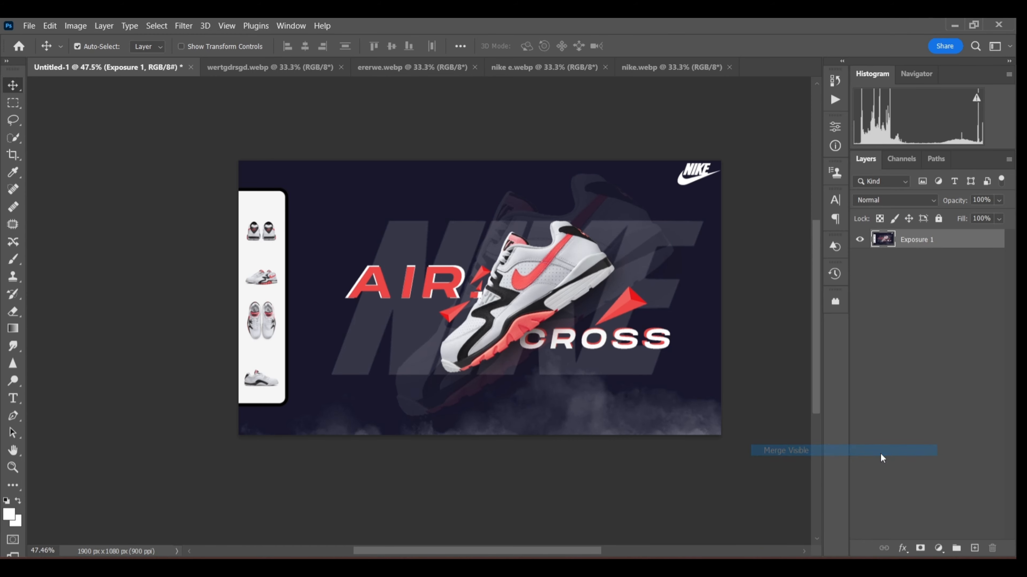
Open the Camera Raw Filter and set Contrast +27, Highlights -4, Shadows +24, Whites -77 and Blacks -23.
click(184, 25)
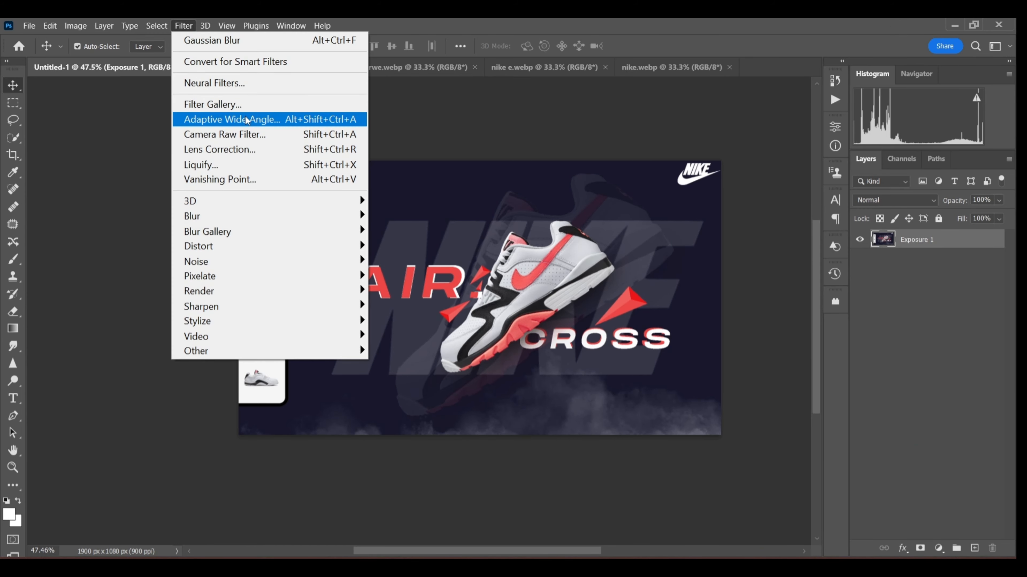
click(266, 134)
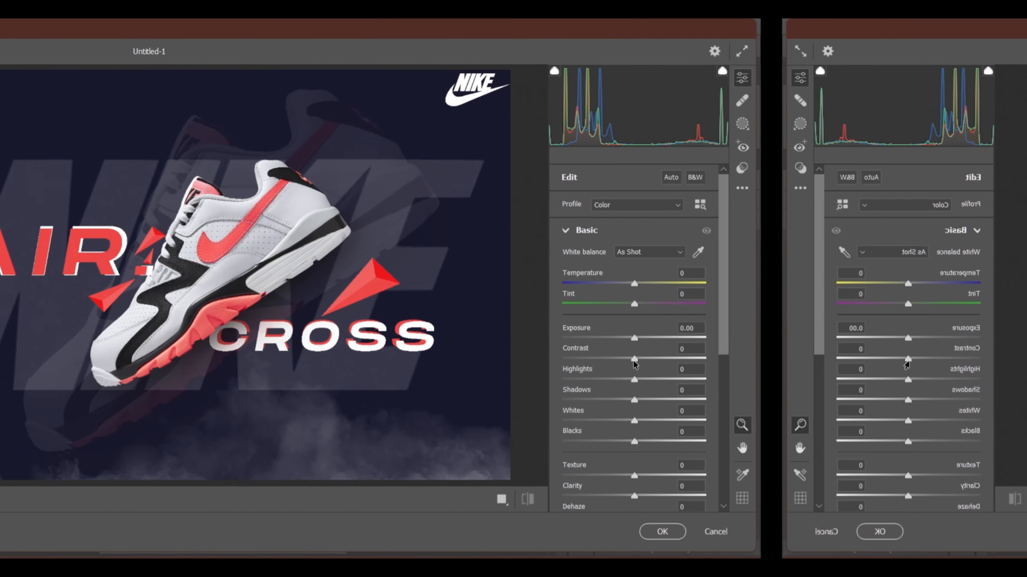
mouse_move(568, 359)
mouse_down()
mouse_move(604, 360)
mouse_move(588, 360)
mouse_up()
mouse_move(568, 379)
mouse_down()
mouse_move(531, 380)
mouse_move(559, 386)
mouse_up()
drag(744, 387, 750, 386)
mouse_move(753, 399)
mouse_down()
mouse_move(790, 399)
mouse_move(770, 399)
mouse_up()
drag(753, 421, 649, 430)
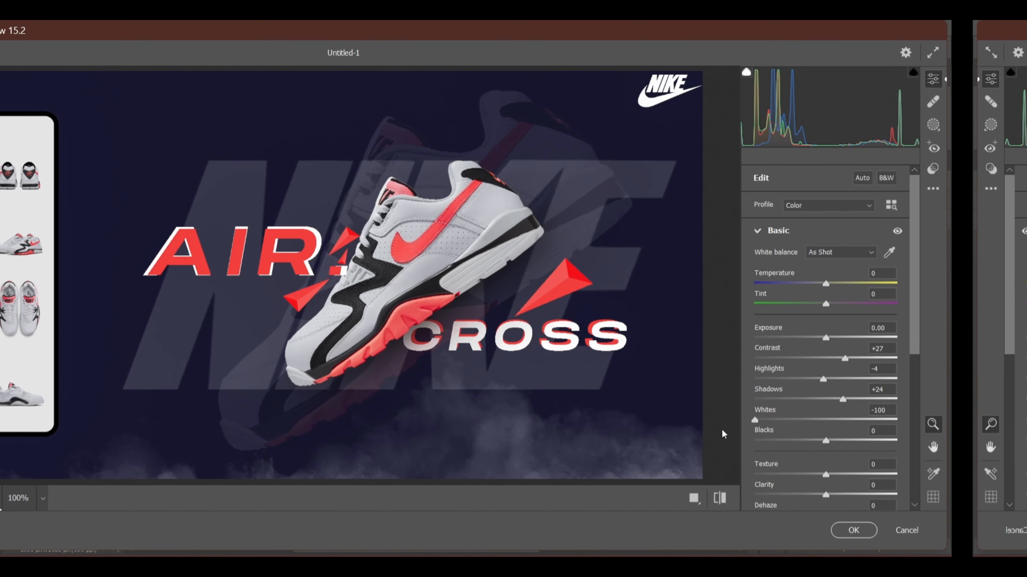
drag(722, 429, 770, 421)
drag(825, 440, 809, 441)
scroll(809, 441, down, 2)
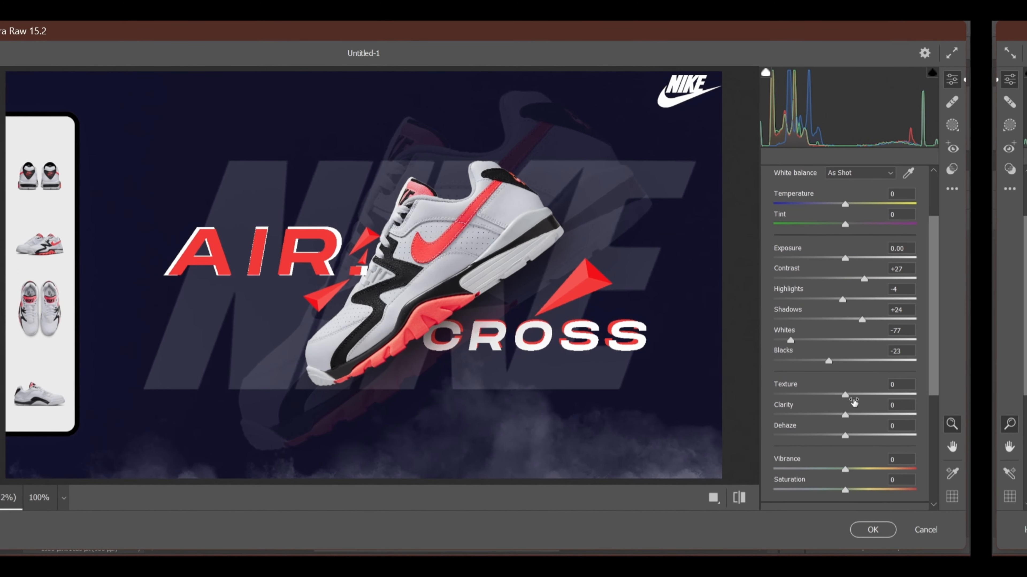
Set Texture and Clarity to +14, Dehaze to +15 and Saturation to +7 in the basic adjustments.
drag(826, 394, 835, 415)
drag(825, 436, 842, 436)
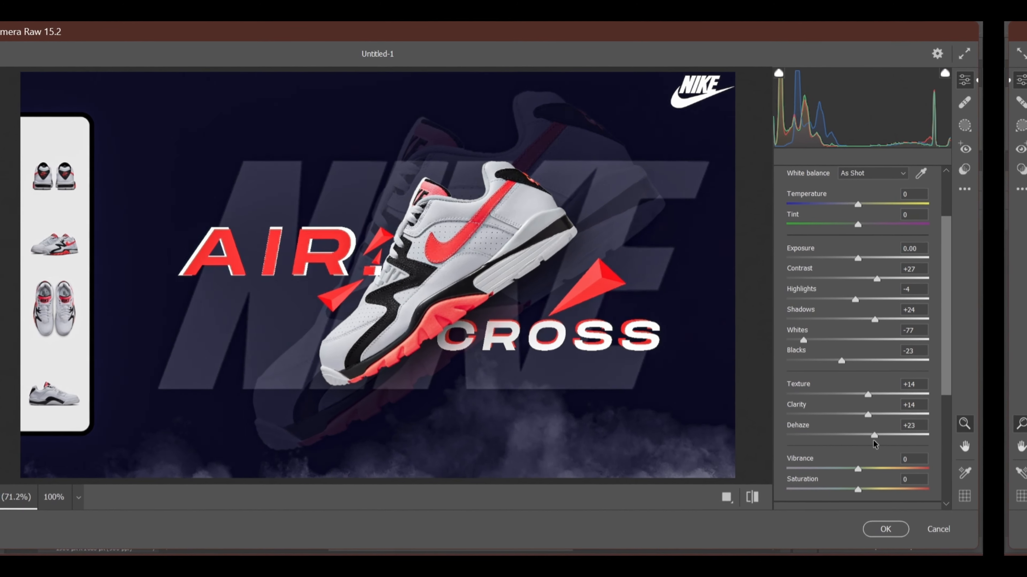
scroll(873, 404, down, 3)
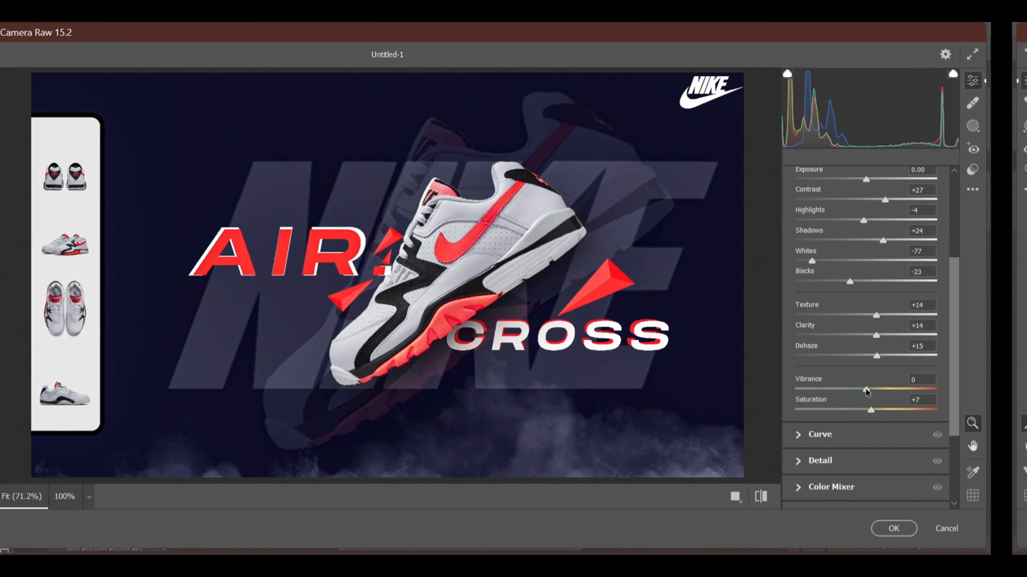
Set the Color Mixer saturation to Reds +7, Oranges -29, Aquas +7, Blues -35 and Purples +99.
scroll(849, 384, down, 3)
click(820, 359)
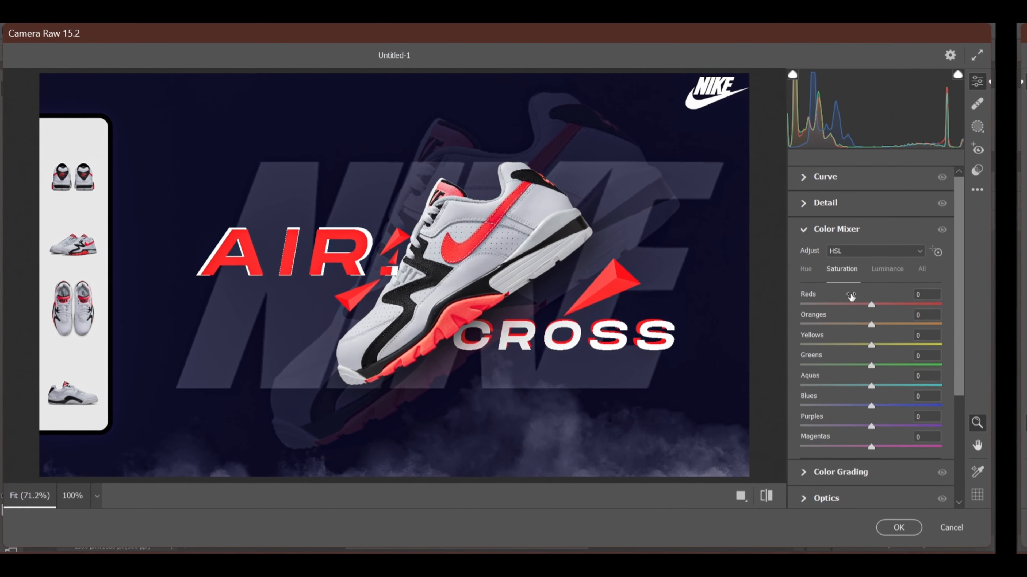
drag(871, 324, 878, 304)
mouse_move(875, 405)
mouse_down()
mouse_move(816, 404)
mouse_move(850, 405)
mouse_move(879, 385)
mouse_up()
drag(875, 424, 938, 425)
Fine-tune the Effects and Calibration adjustments and apply the Camera Raw filter to the banner.
scroll(857, 449, down, 3)
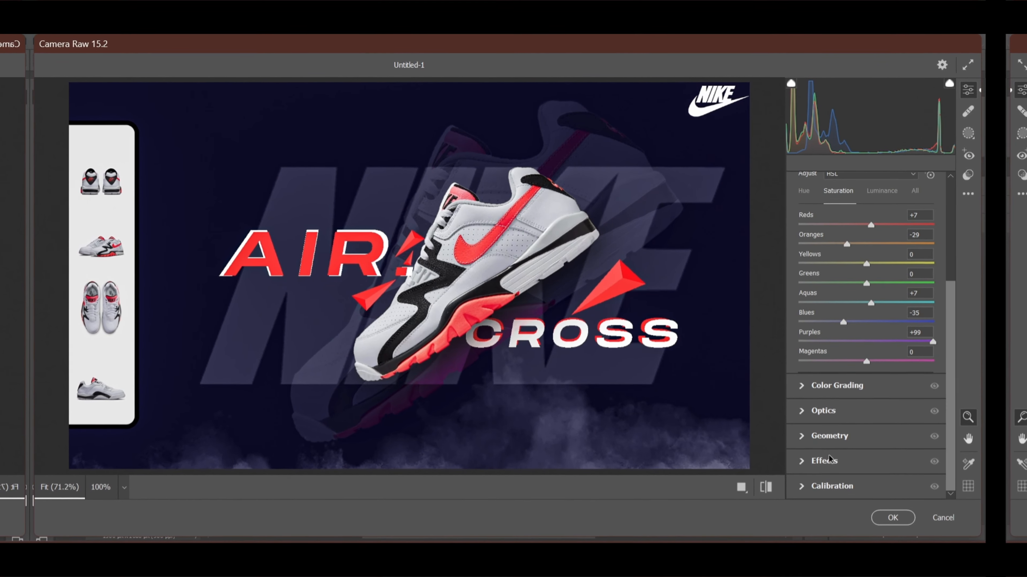
click(827, 464)
mouse_move(803, 443)
mouse_down()
mouse_move(939, 443)
mouse_move(803, 443)
mouse_up()
mouse_move(860, 462)
mouse_down()
mouse_move(838, 485)
mouse_move(844, 474)
mouse_up()
click(828, 485)
mouse_move(840, 419)
mouse_down()
mouse_move(818, 420)
mouse_move(850, 421)
mouse_move(839, 420)
mouse_up()
drag(840, 363, 841, 366)
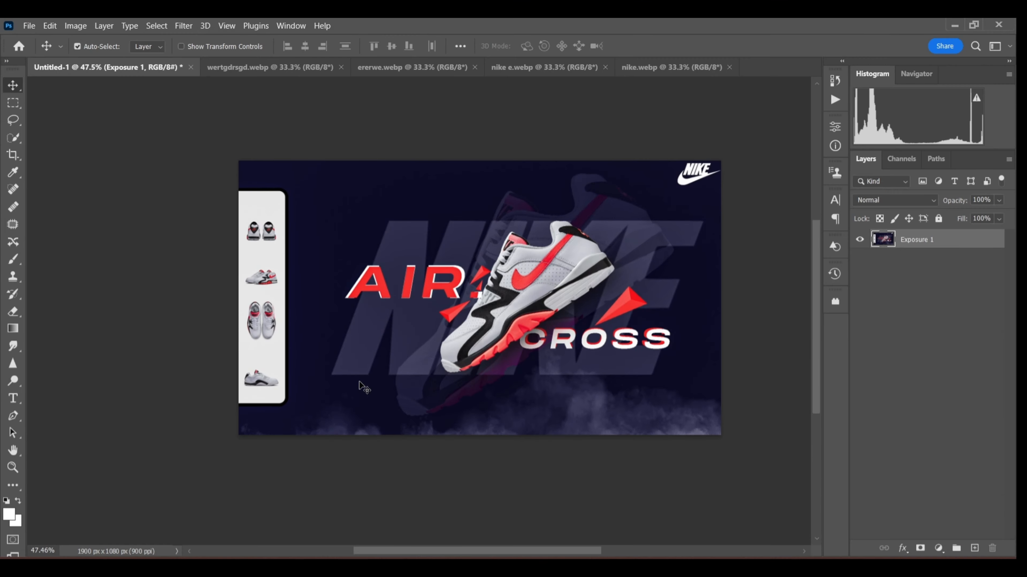